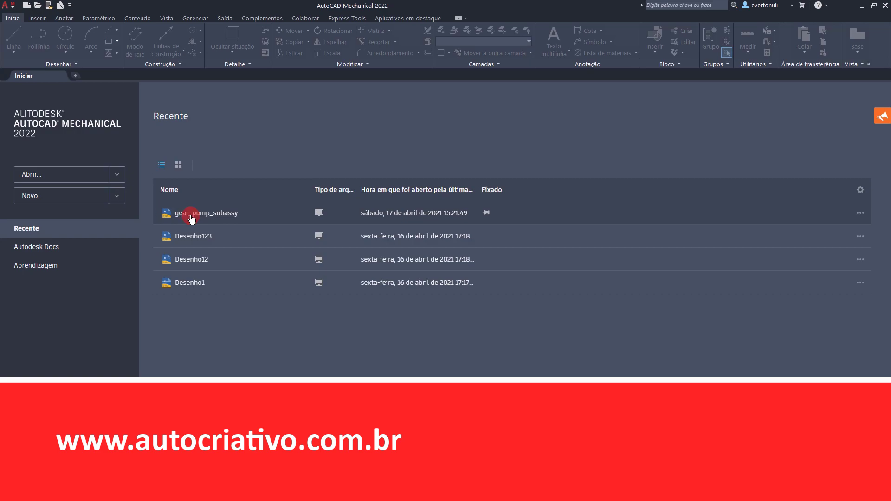
# Step: Open the recent drawing gear_pump_subassy as read-only
pyautogui.click(229, 214)
pyautogui.click(486, 280)
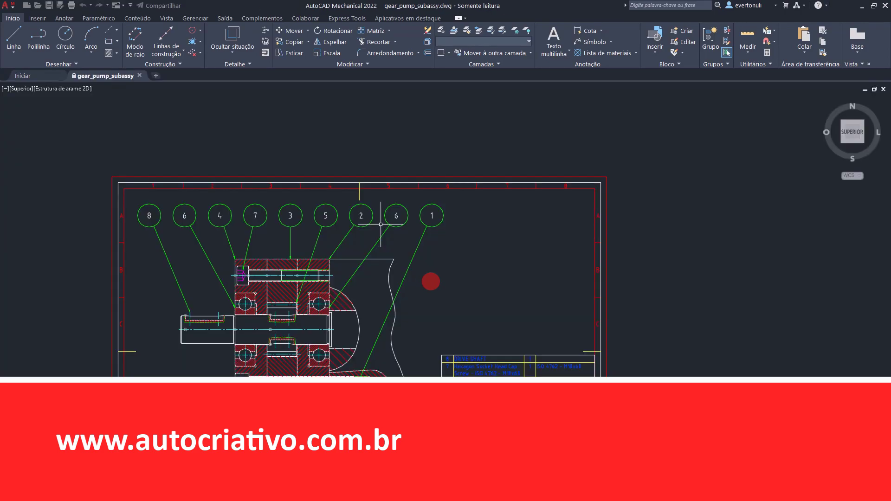
pyautogui.moveTo(447, 273); pyautogui.dragTo(500, 212, button='middle')
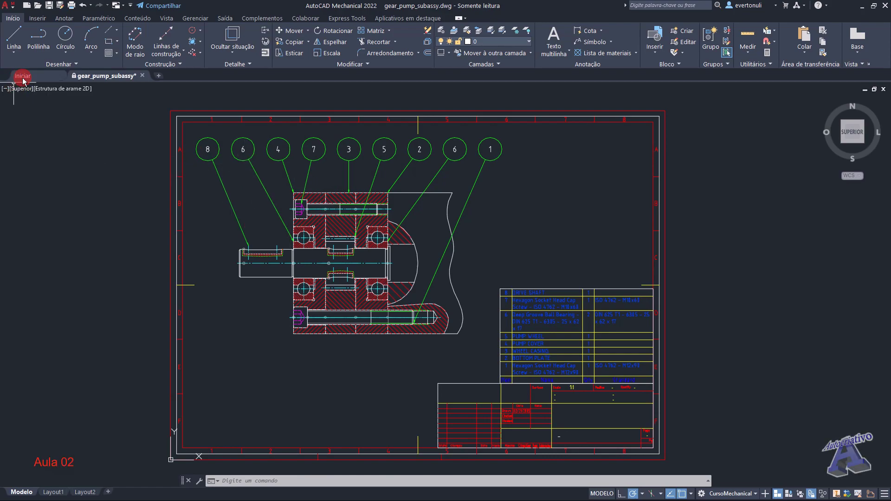
# Step: Create a new blank drawing and compare it with gear_pump_subassy, finishing in the blank drawing
pyautogui.click(159, 77)
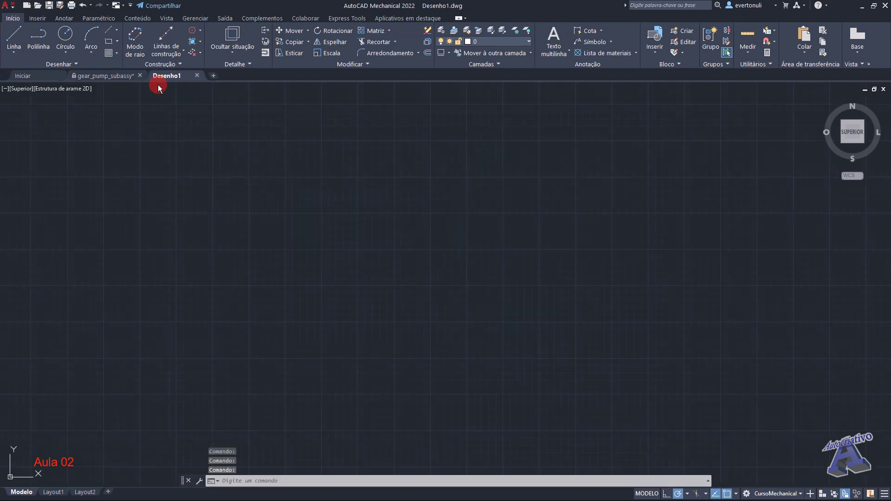
pyautogui.hotkey('ctrl', 'Tab')
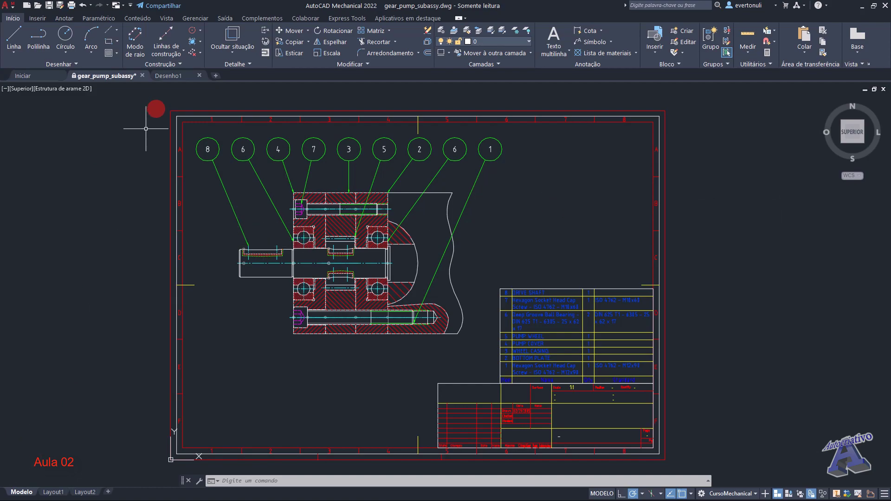
pyautogui.click(175, 77)
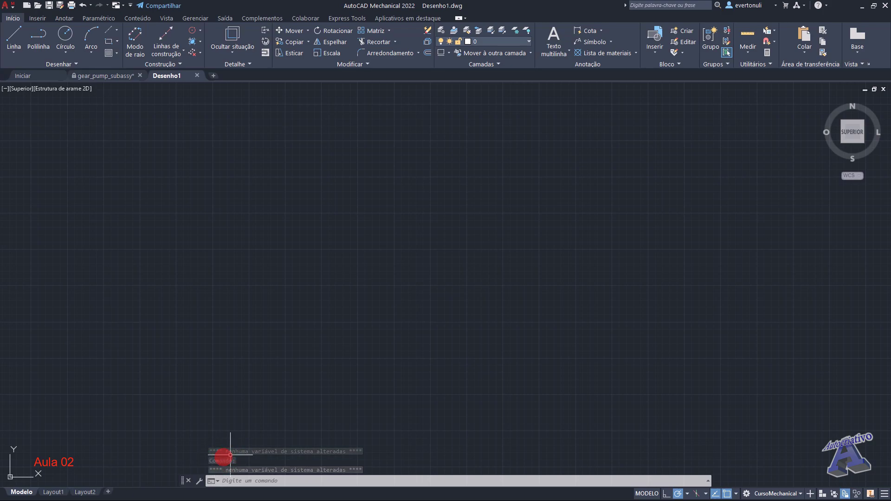
pyautogui.click(107, 75)
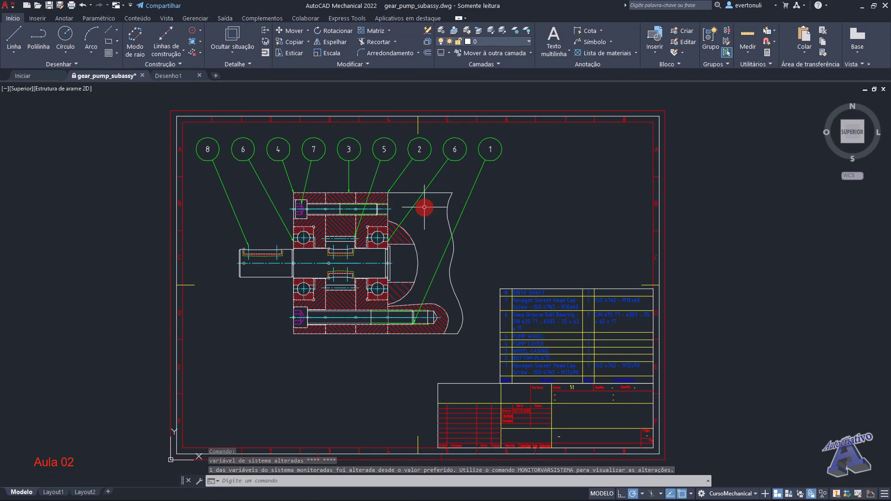
pyautogui.click(181, 76)
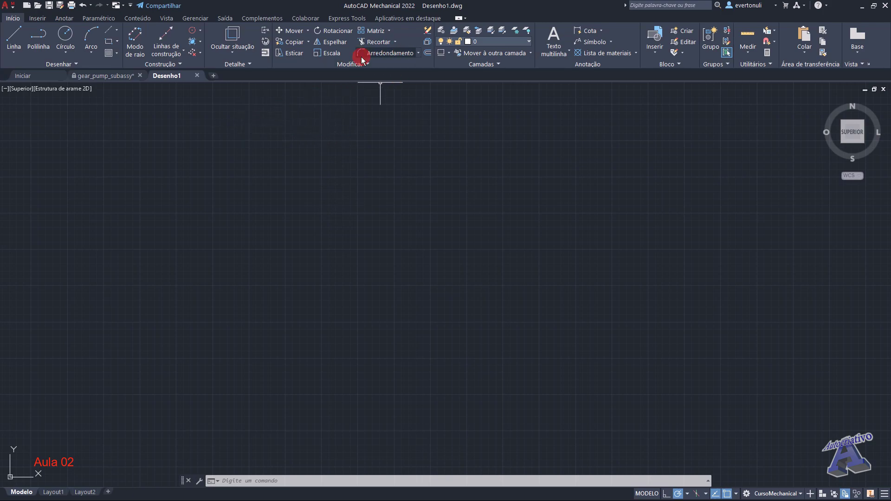
# Step: Set the interface colour scheme (Esquema de cores) to Leve in the display options
pyautogui.click(5, 6)
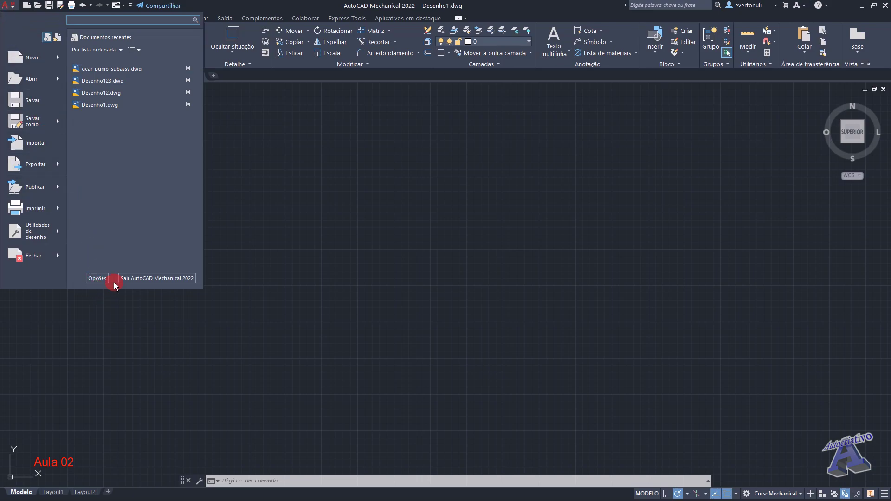
pyautogui.click(96, 281)
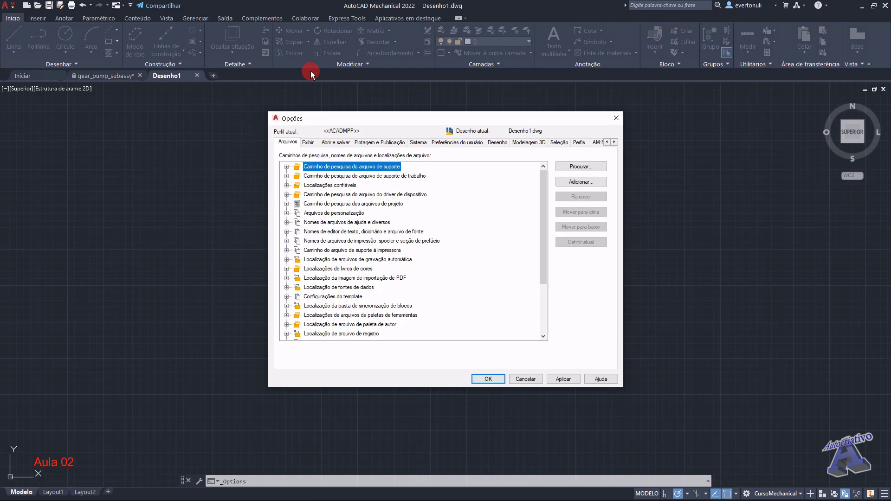
pyautogui.click(310, 143)
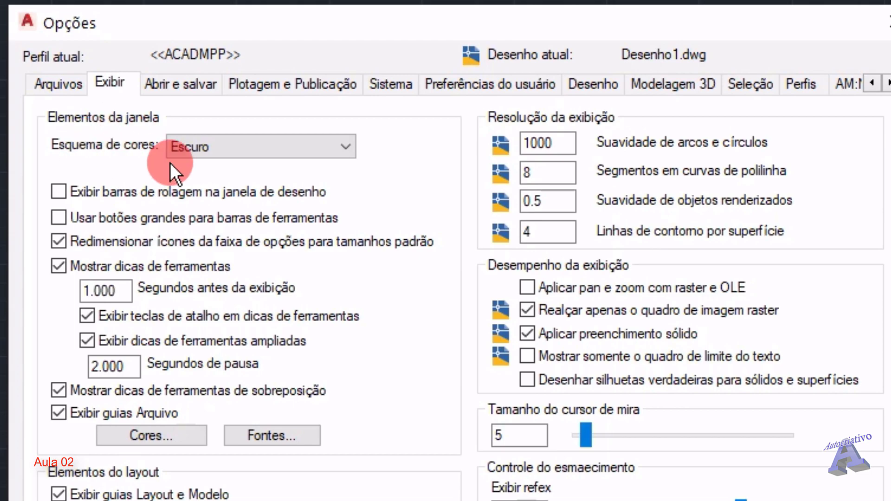
pyautogui.click(218, 151)
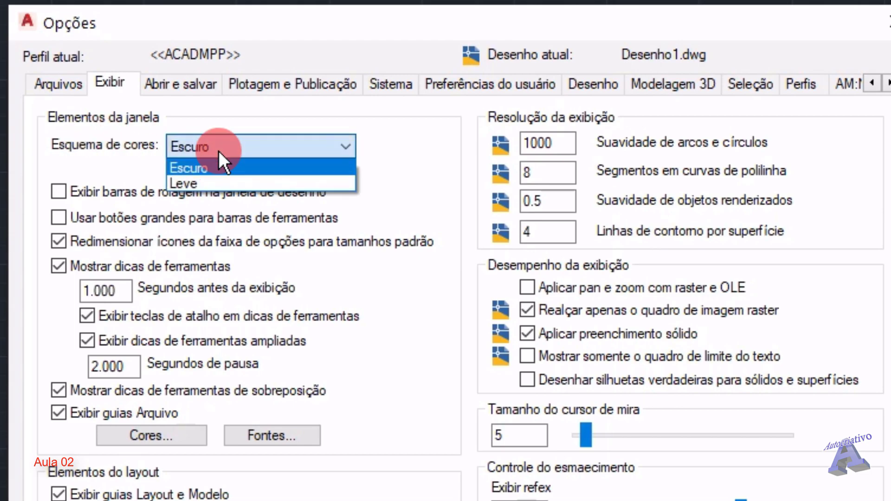
pyautogui.click(204, 182)
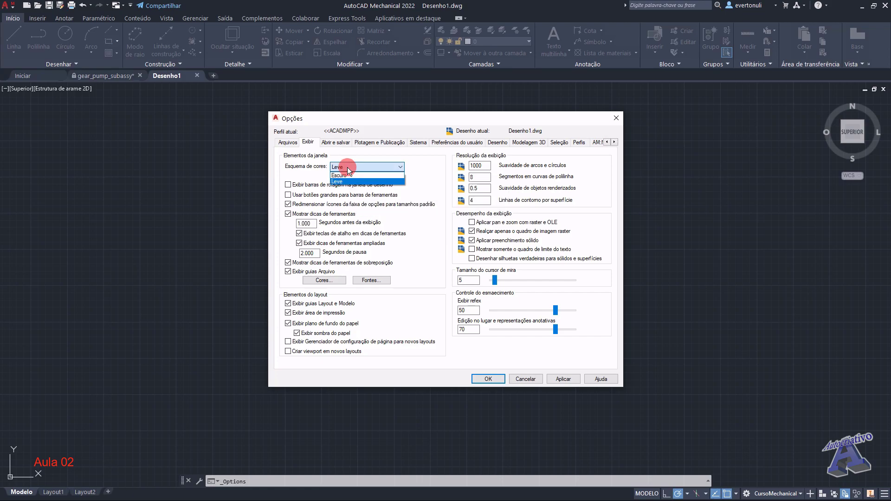
pyautogui.click(487, 379)
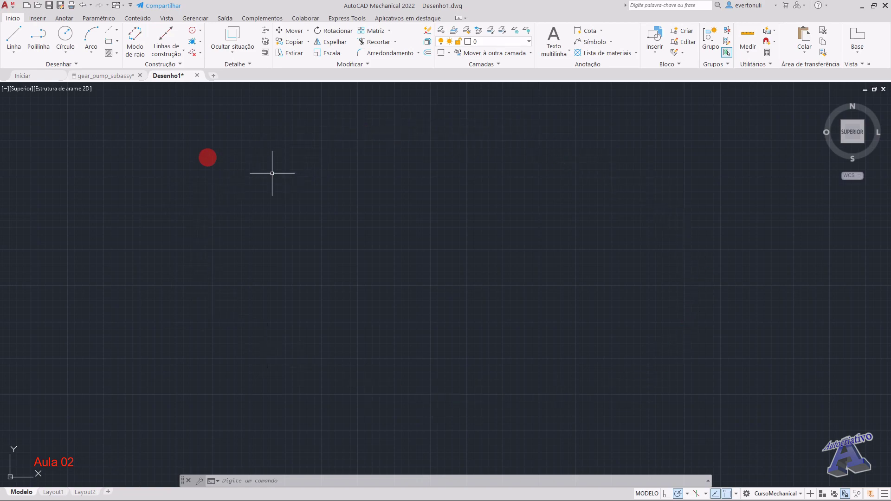
# Step: Open the drawing window colour settings and examine the colours of the interface elements for Espaço de modelo 2D
pyautogui.click(5, 5)
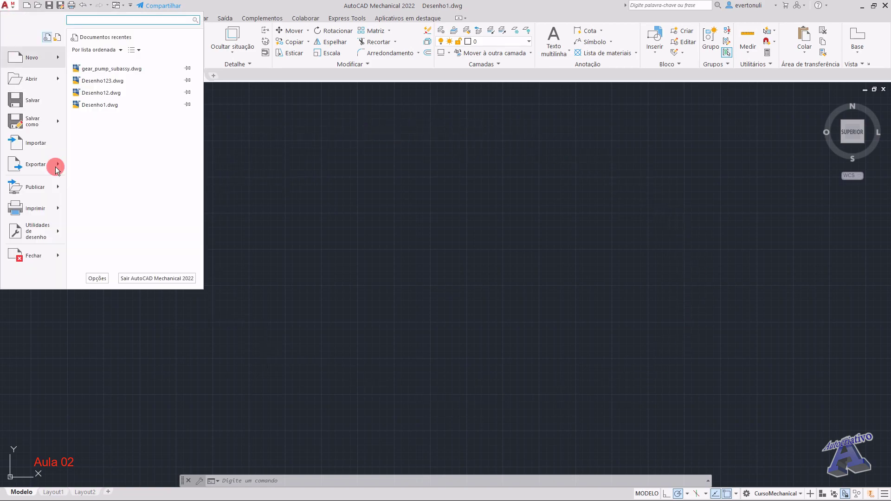
pyautogui.click(98, 278)
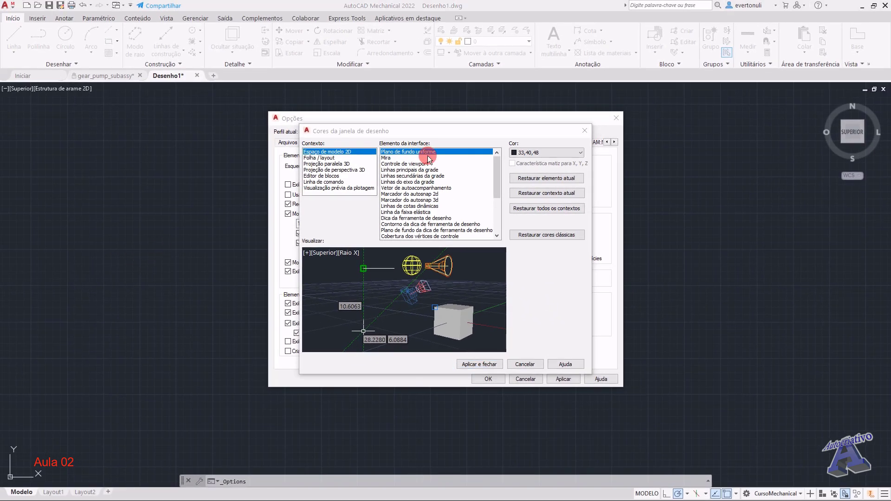
pyautogui.click(399, 170)
pyautogui.click(399, 176)
pyautogui.click(399, 194)
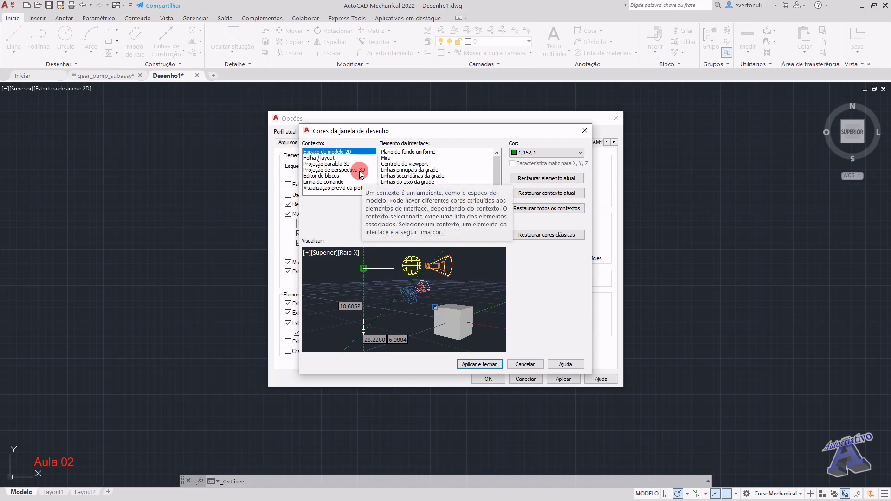
pyautogui.click(415, 152)
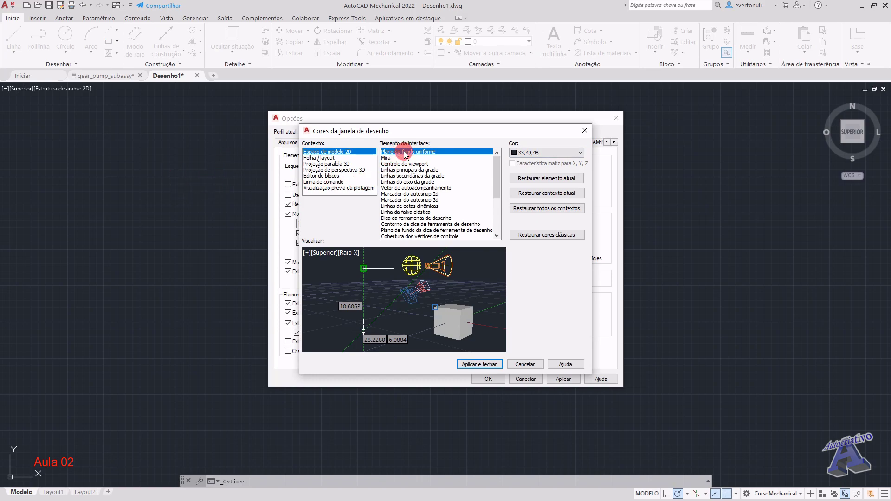
pyautogui.click(548, 236)
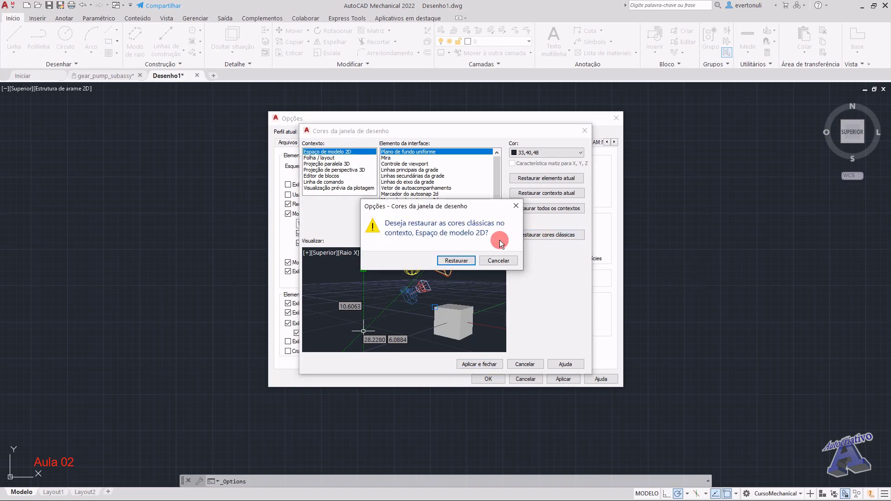
pyautogui.moveTo(449, 203); pyautogui.dragTo(224, 189)
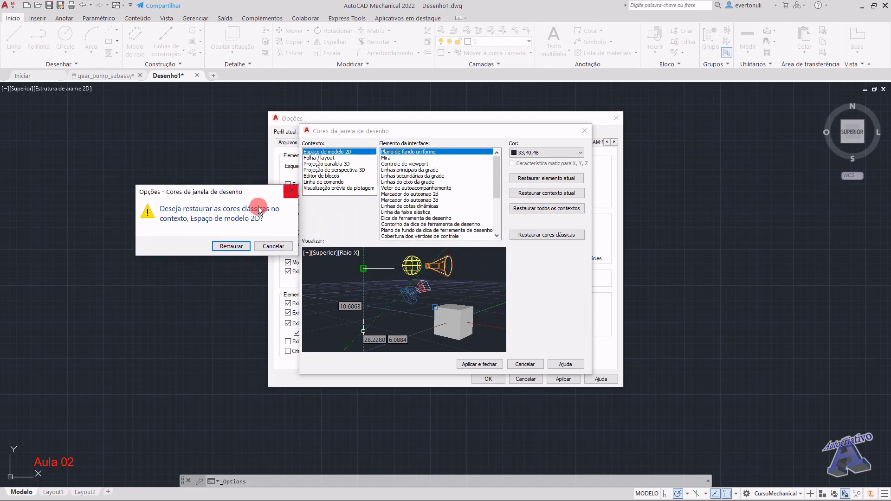
pyautogui.click(275, 246)
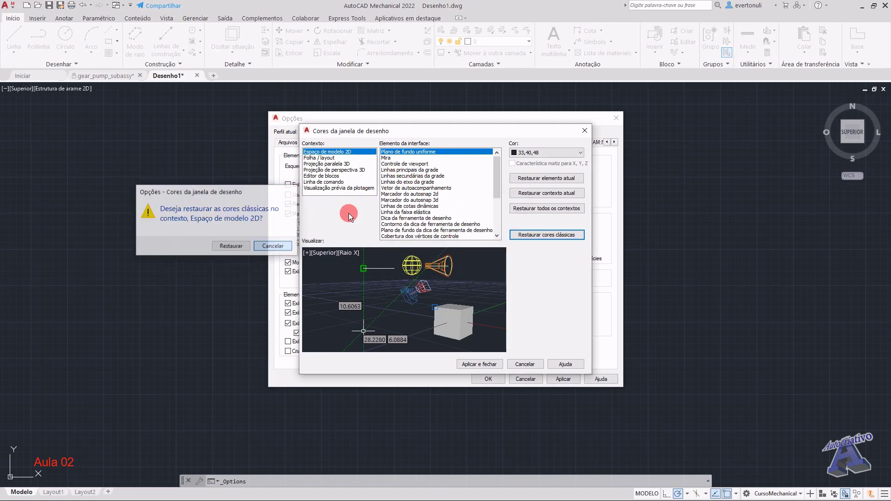
# Step: Apply the custom true colour 48,34,36 to Plano de fundo uniforme in the Espaço de modelo 2D context
pyautogui.click(438, 152)
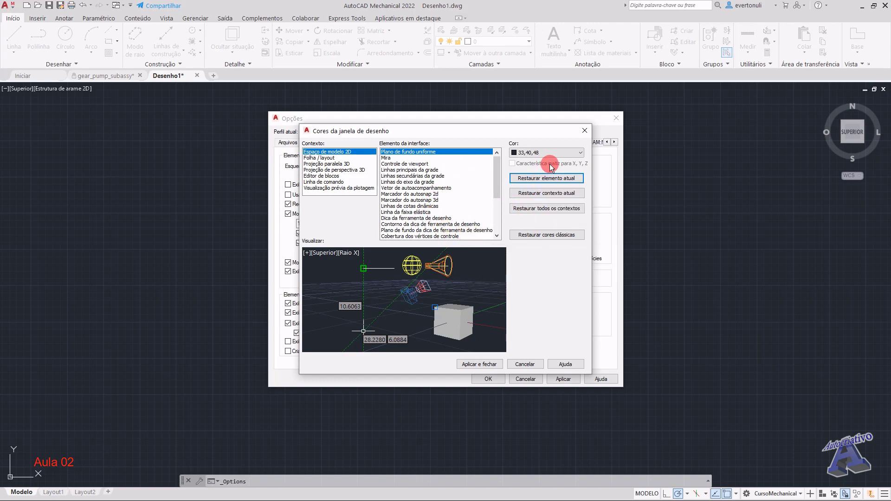
pyautogui.click(541, 152)
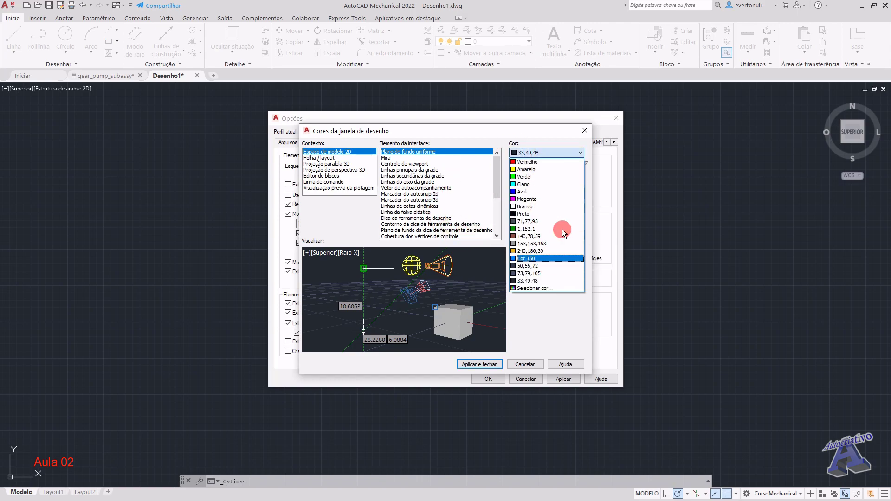
pyautogui.click(541, 289)
pyautogui.click(440, 225)
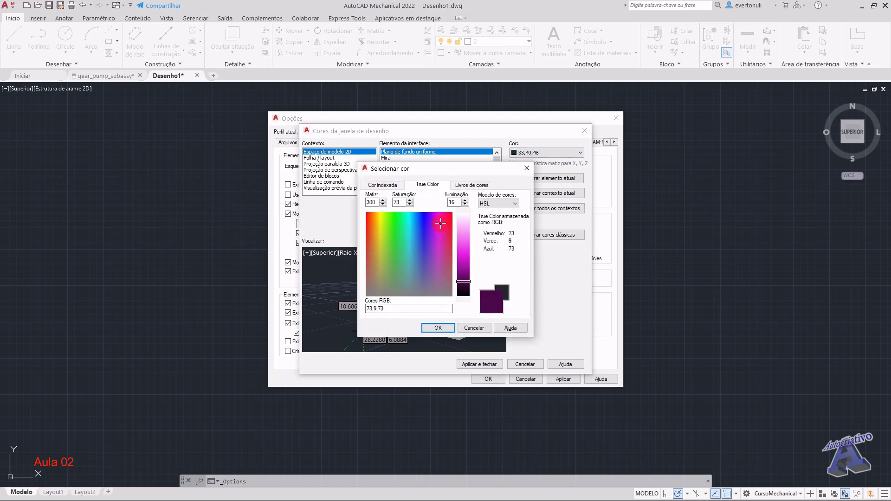
pyautogui.moveTo(439, 223); pyautogui.dragTo(448, 281)
pyautogui.click(445, 328)
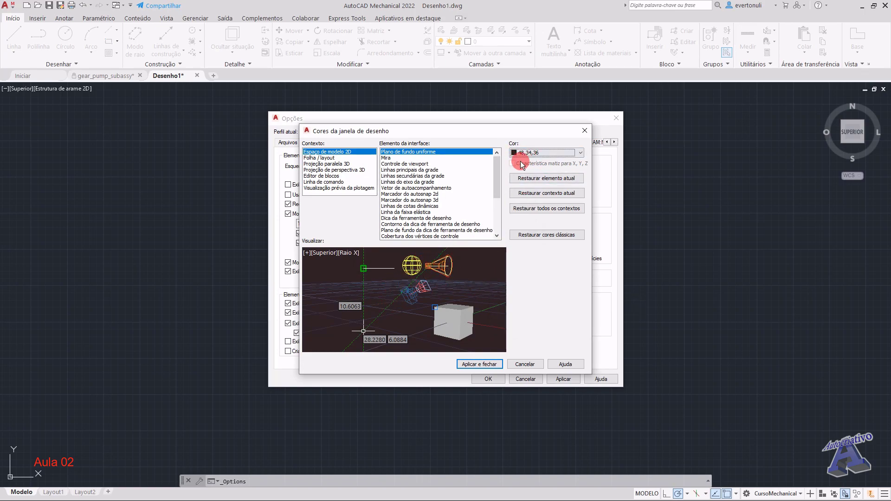
pyautogui.click(487, 366)
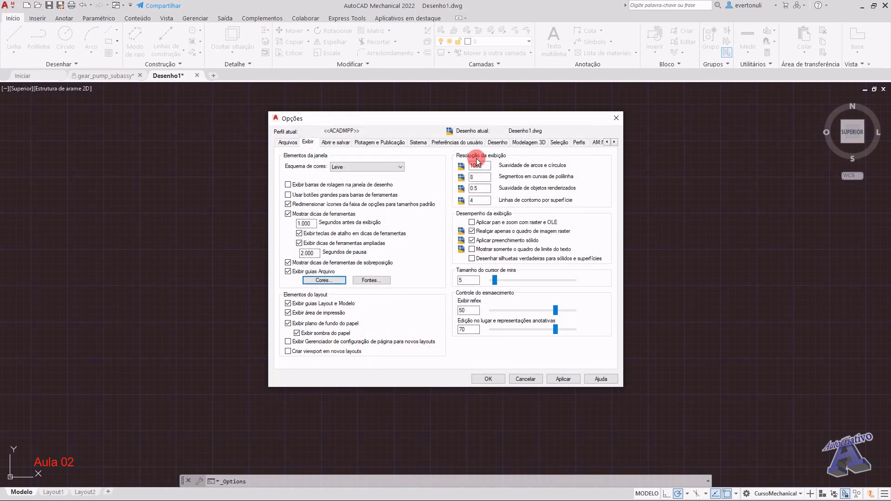
# Step: Change the uniform background of the 2D model space to Magenta and apply it
pyautogui.click(312, 281)
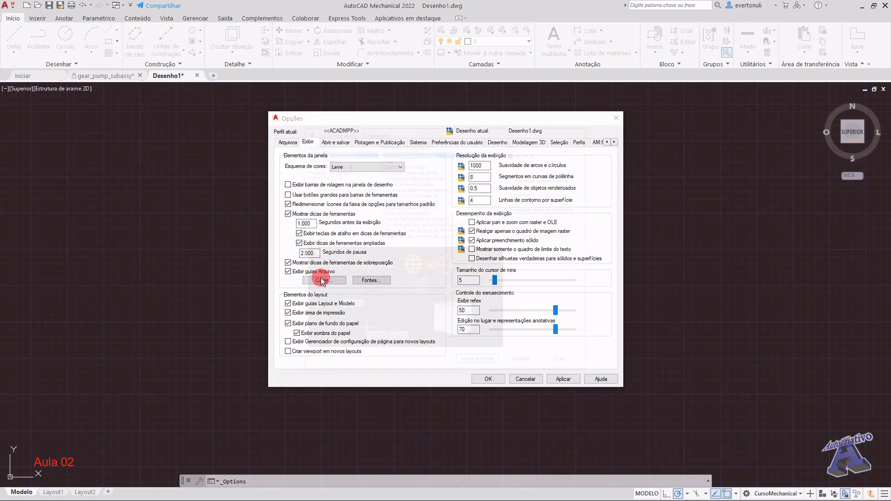
pyautogui.click(544, 152)
pyautogui.click(528, 200)
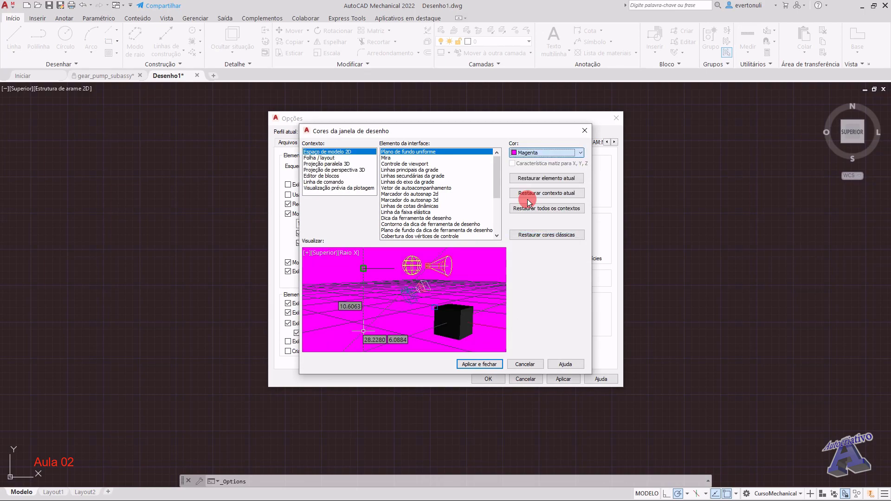
pyautogui.click(485, 364)
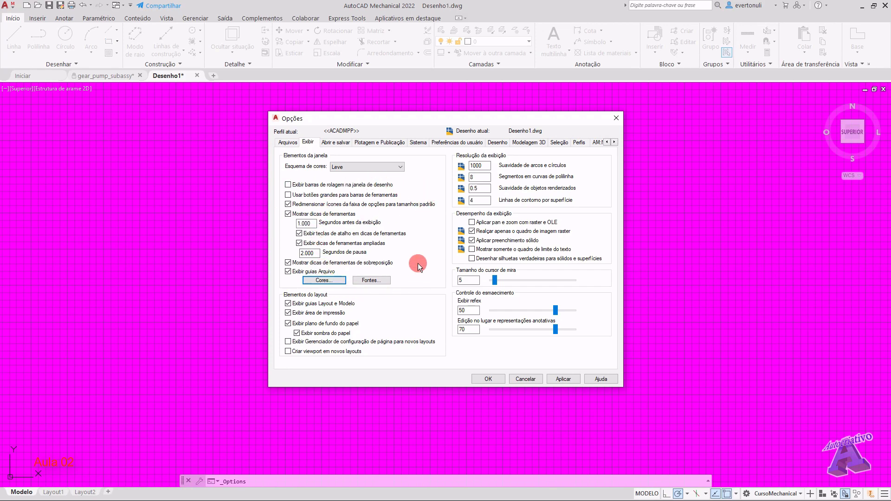
# Step: Restore the default colours of the uniform background element and of the whole Espaço de modelo 2D context
pyautogui.click(325, 281)
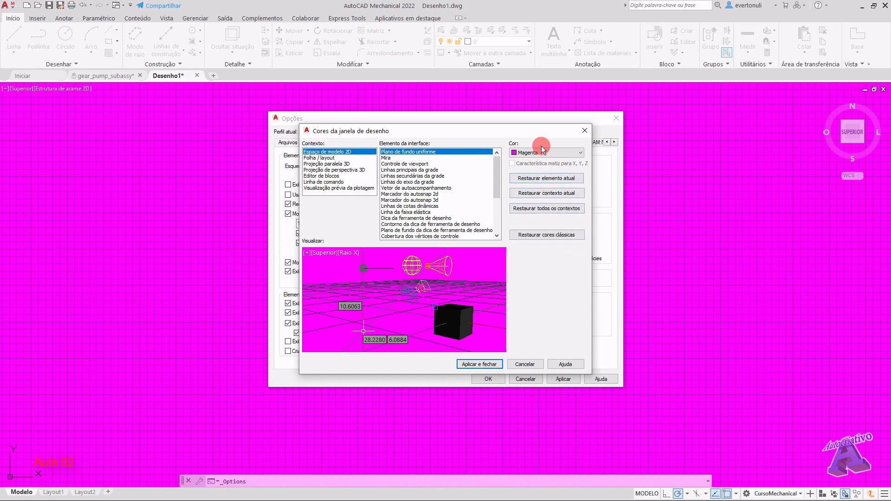
pyautogui.click(546, 179)
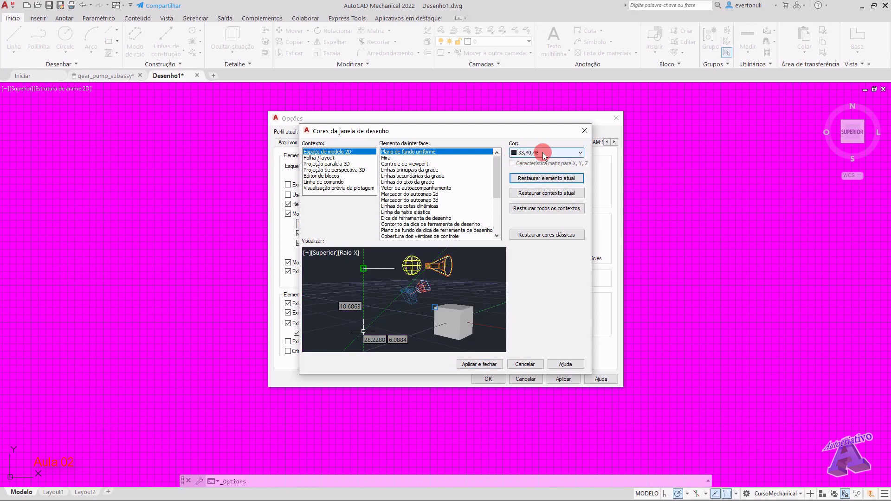
pyautogui.click(548, 194)
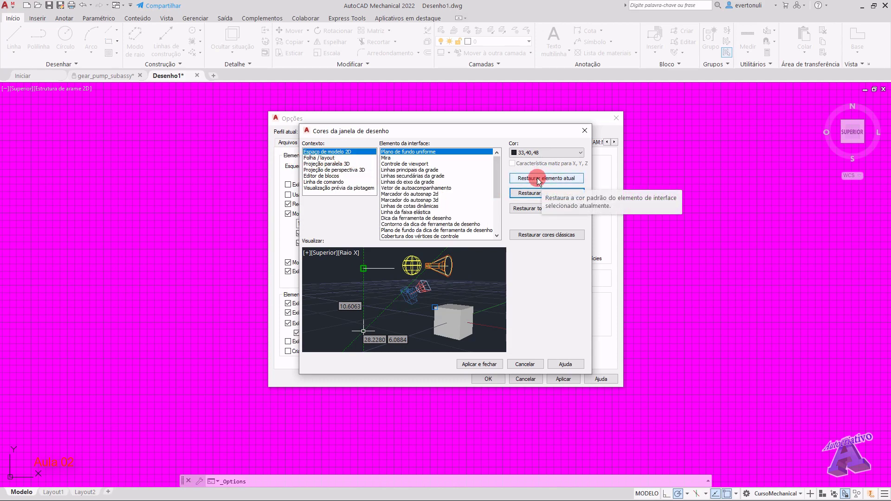
# Step: Examine the colours of other interface elements and contexts, including Folha / layout, Editor de blocos and the parallel and perspective 3D projections
pyautogui.click(424, 164)
pyautogui.click(422, 176)
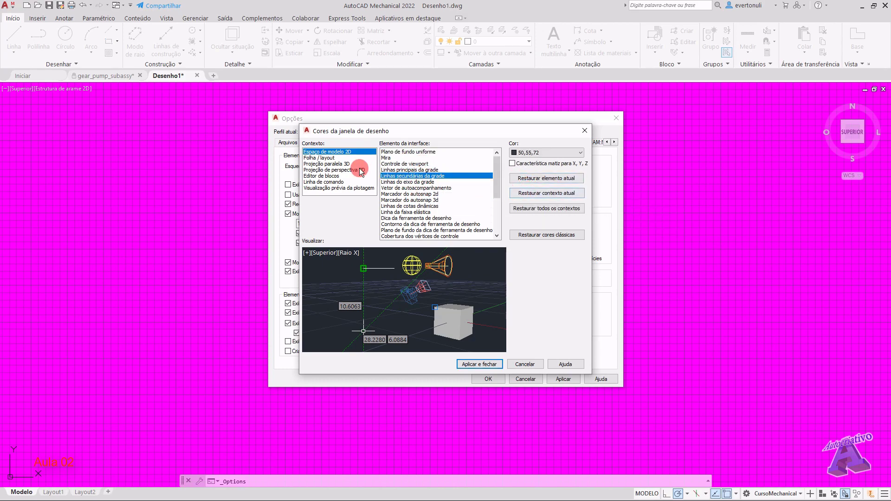
pyautogui.click(319, 158)
pyautogui.click(321, 170)
pyautogui.click(325, 176)
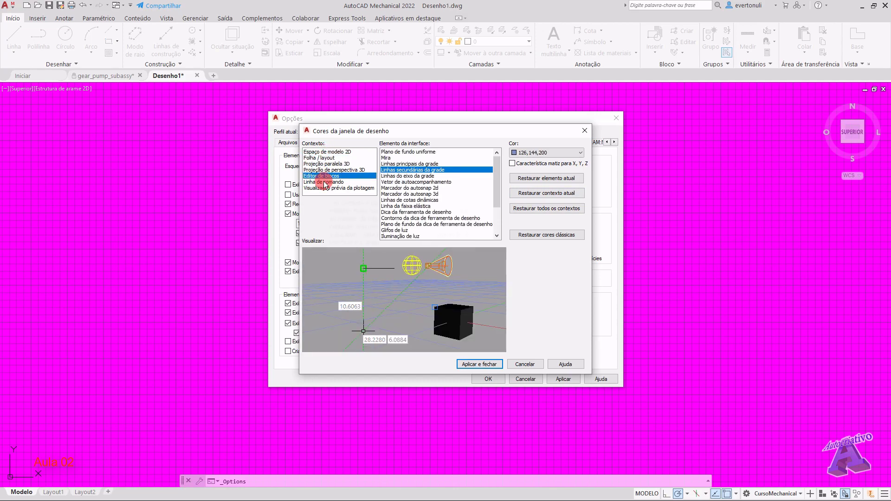
pyautogui.click(323, 158)
pyautogui.click(326, 165)
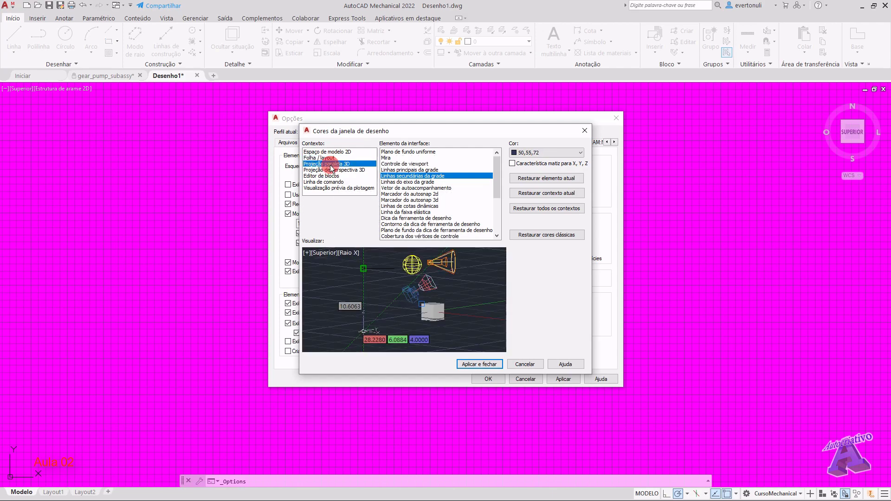
pyautogui.click(333, 170)
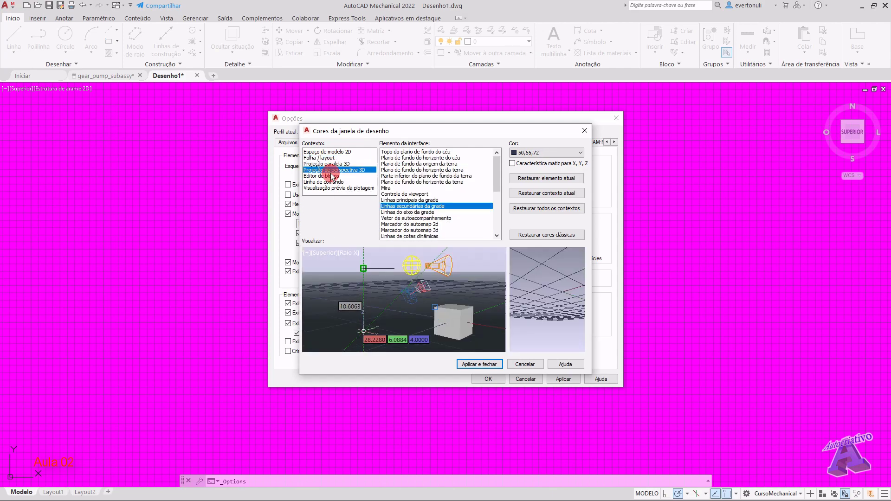
# Step: Examine the colours of the Linha de comando and Visualização prévia da plotagem contexts, and the grid and autosnap colours of Projeção paralela 3D
pyautogui.click(332, 177)
pyautogui.click(332, 182)
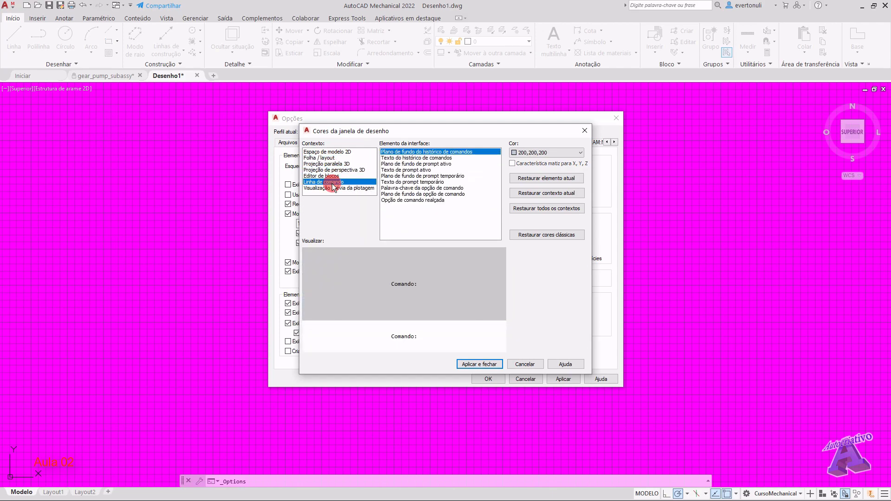
pyautogui.click(332, 188)
pyautogui.click(332, 184)
pyautogui.click(325, 171)
pyautogui.click(325, 165)
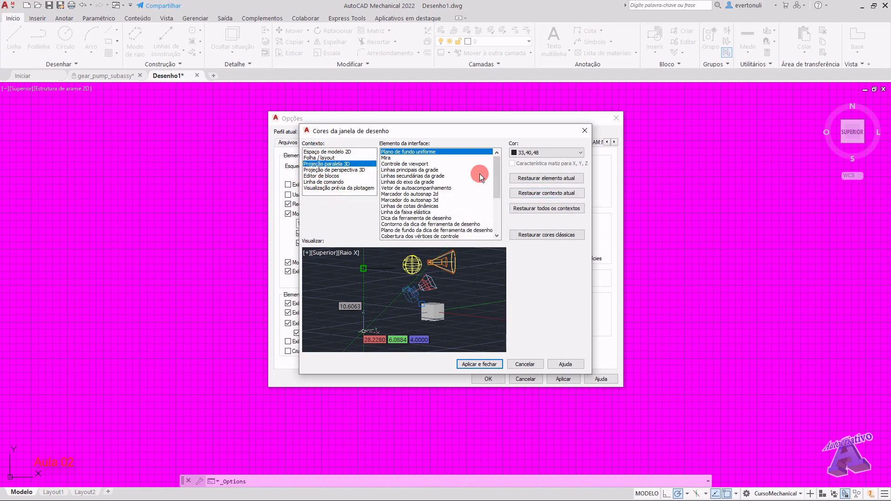
pyautogui.click(420, 170)
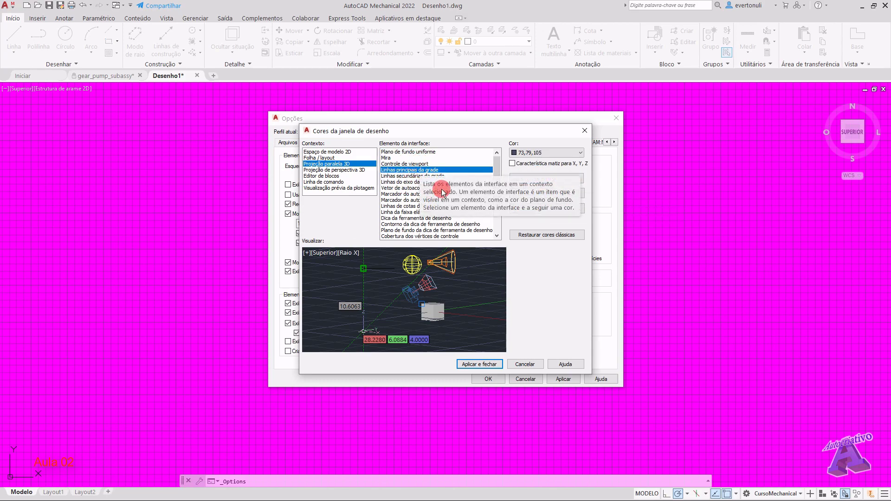
pyautogui.click(420, 182)
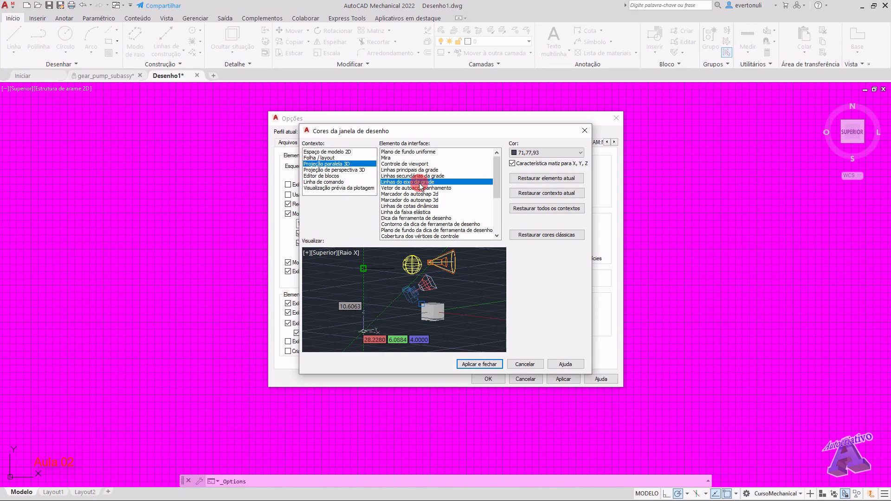
pyautogui.click(420, 194)
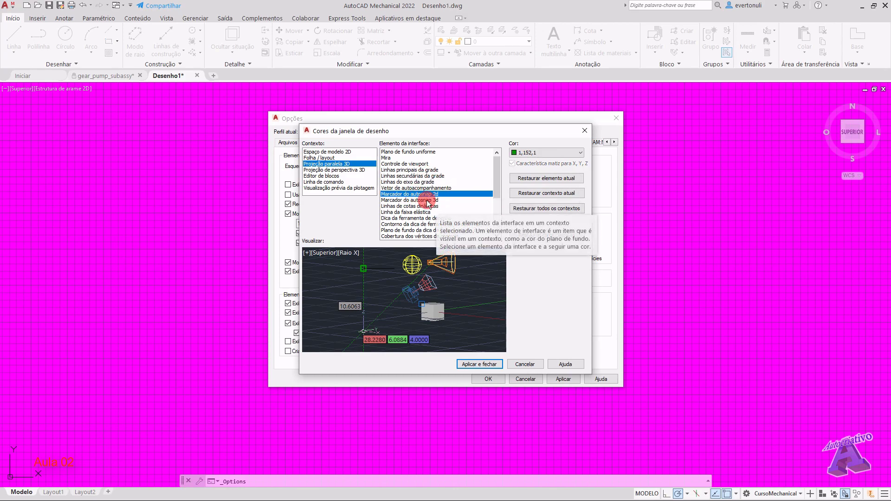
pyautogui.click(551, 212)
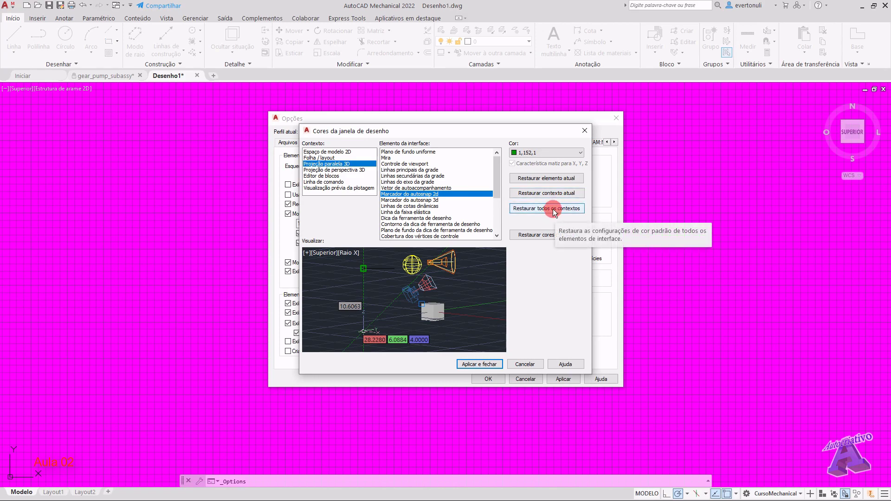
pyautogui.click(438, 196)
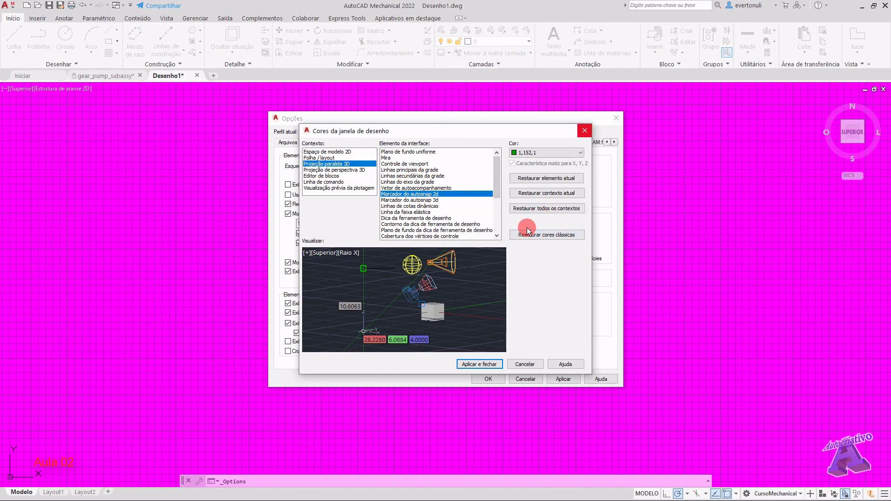
# Step: Set Plano de fundo uniforme in the Projeção paralela 3D context to colour 73,79,105 and apply the colour settings
pyautogui.click(408, 154)
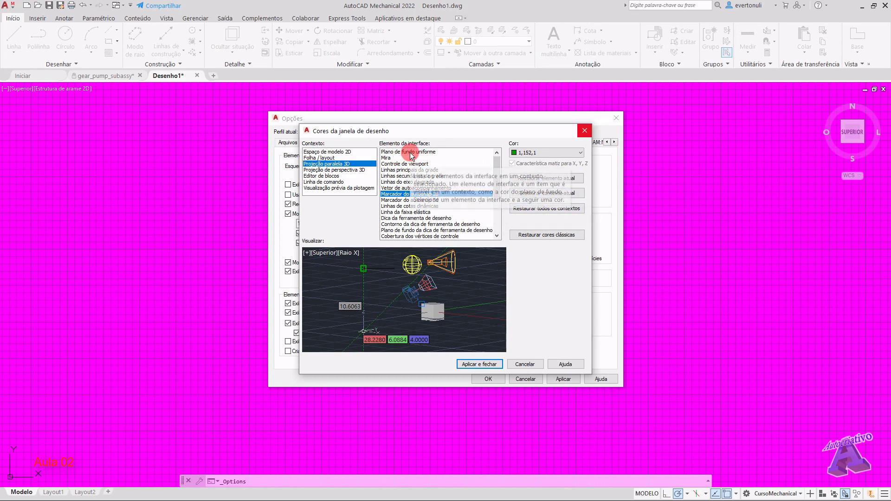
pyautogui.click(537, 152)
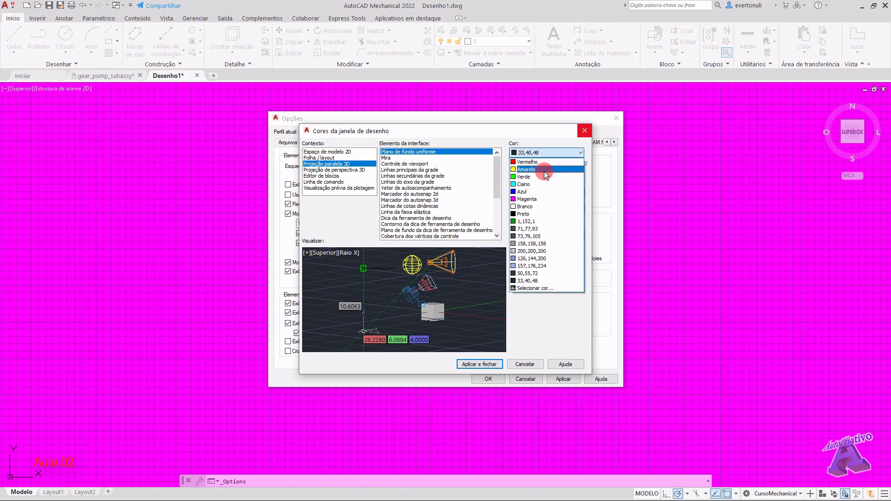
pyautogui.click(545, 236)
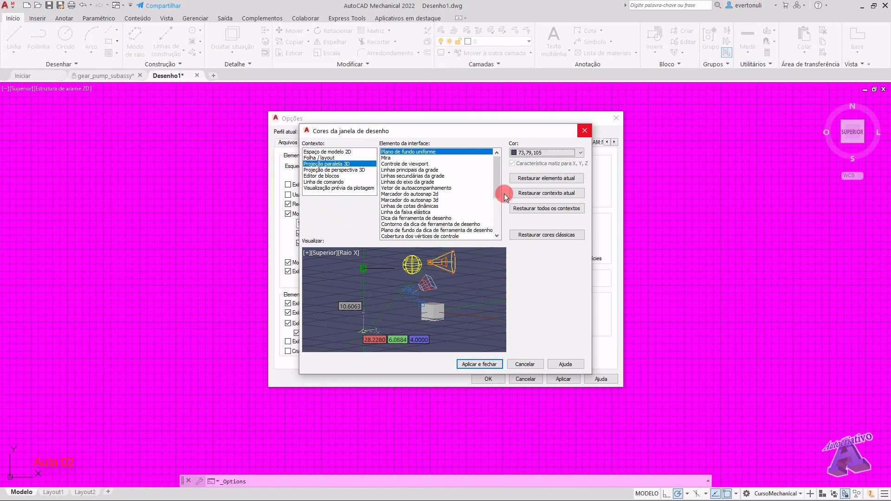
pyautogui.click(536, 154)
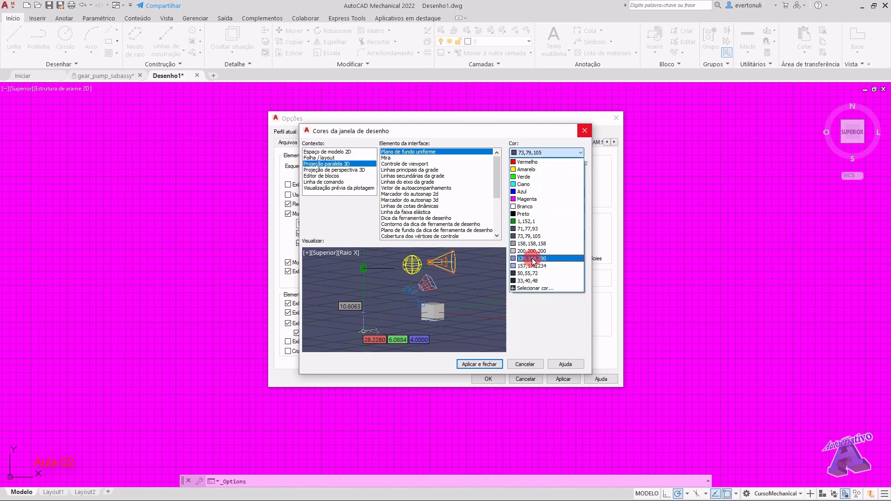
pyautogui.click(555, 152)
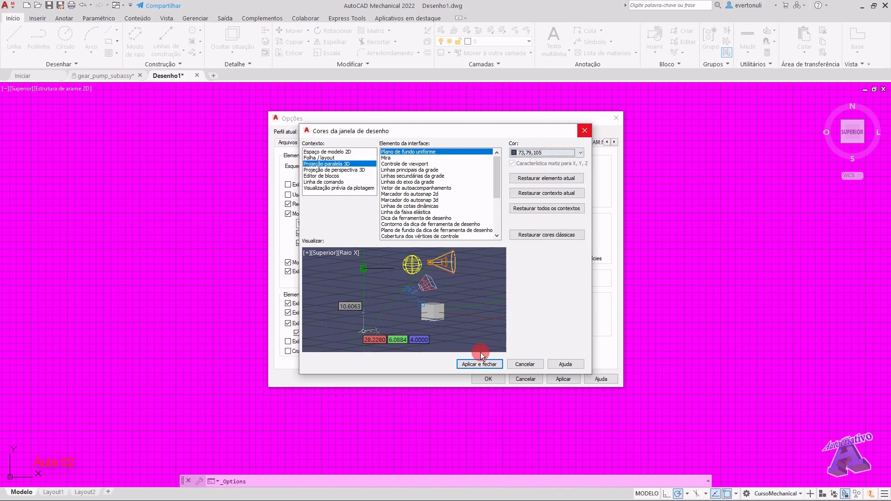
pyautogui.click(481, 365)
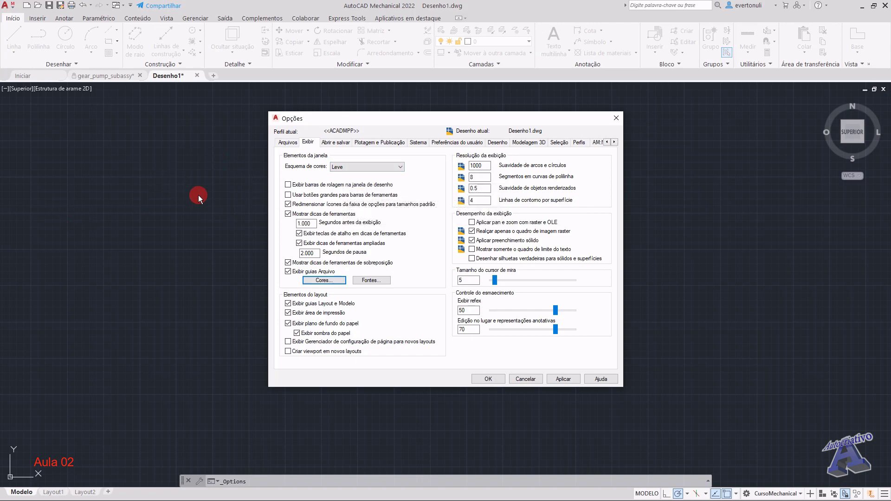
# Step: Set Plano de fundo uniforme of Espaço de modelo 2D to indexed colour 145, apply it and accept the options
pyautogui.click(331, 280)
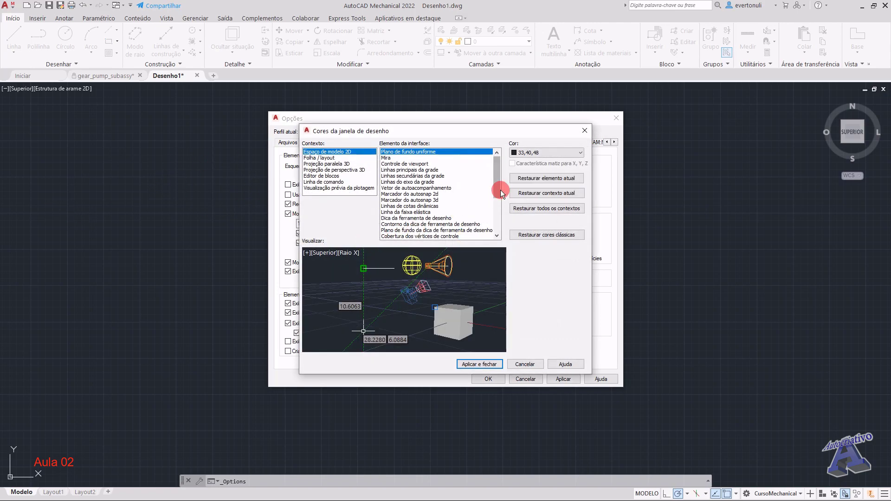
pyautogui.click(551, 156)
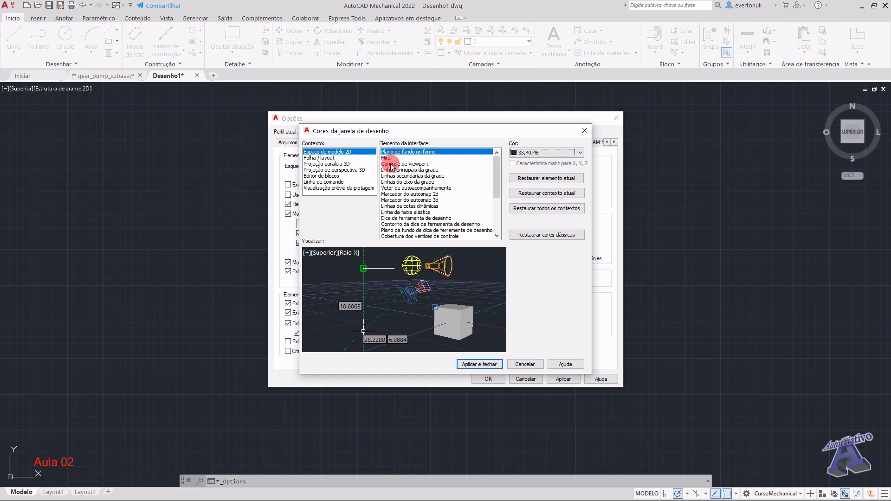
pyautogui.click(536, 154)
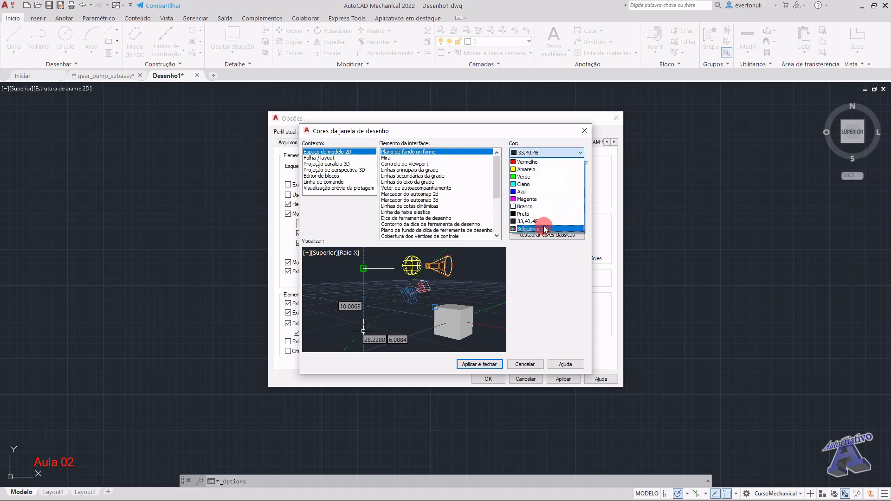
pyautogui.click(545, 229)
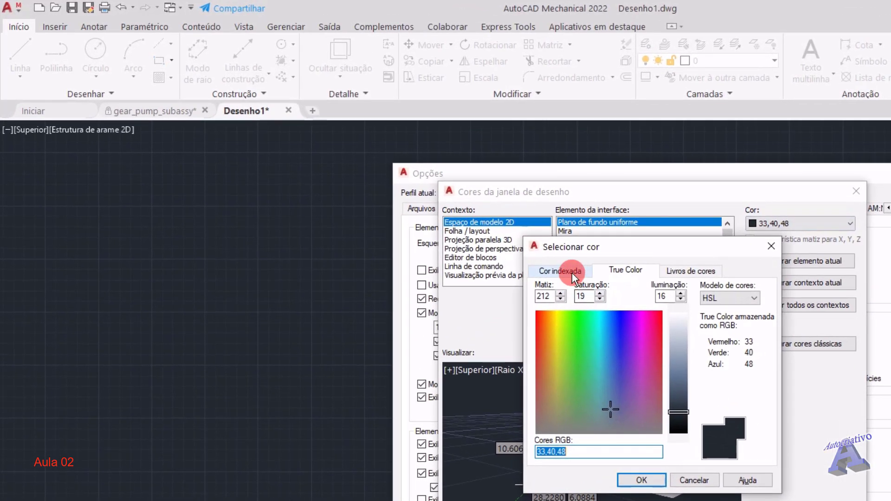
pyautogui.click(390, 186)
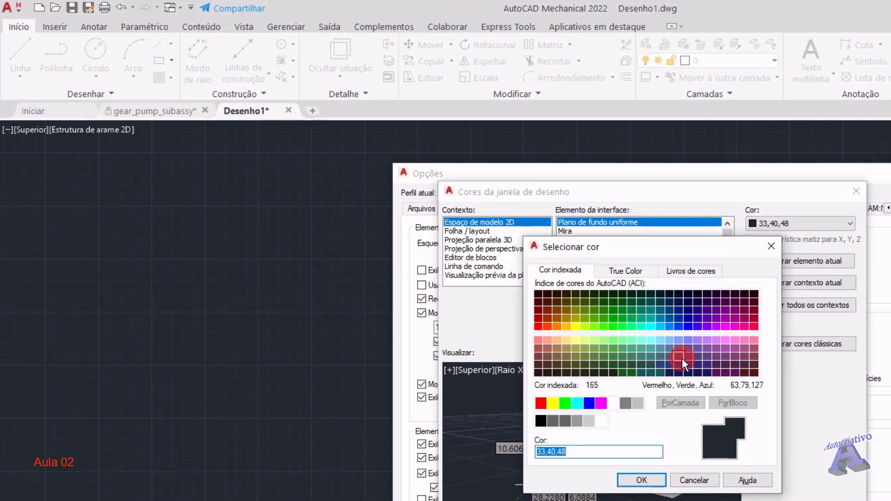
pyautogui.click(665, 355)
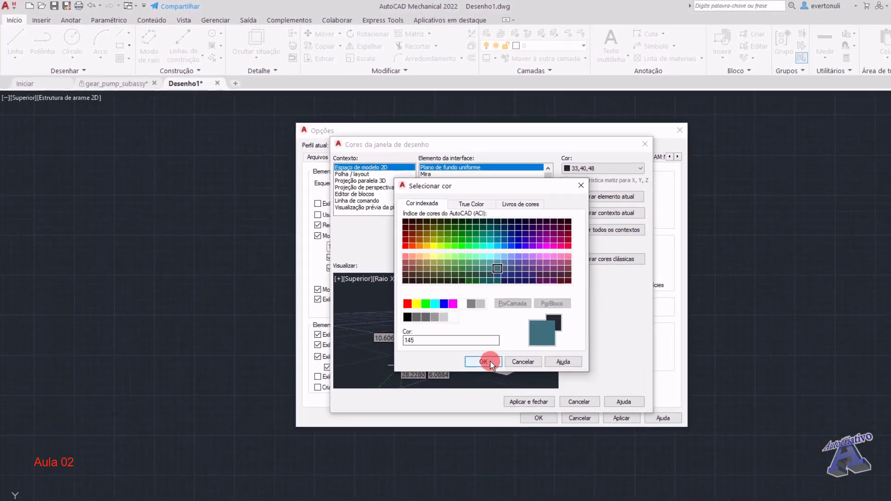
pyautogui.click(642, 480)
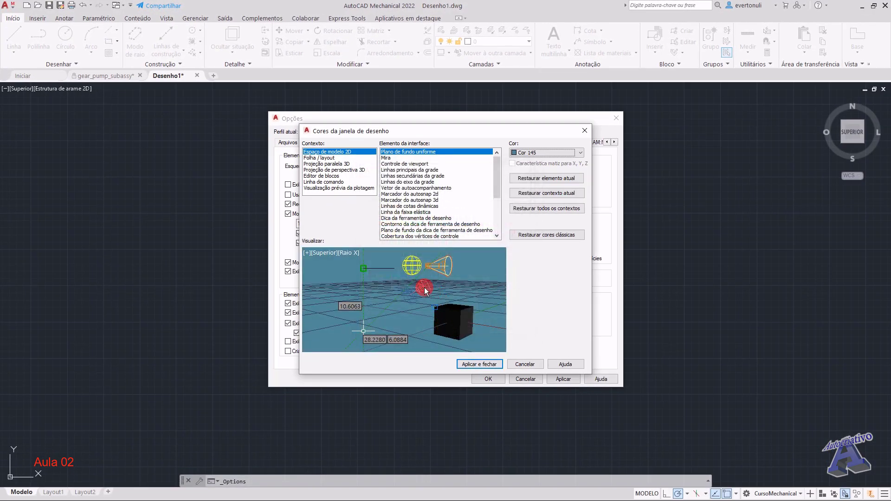
pyautogui.click(481, 364)
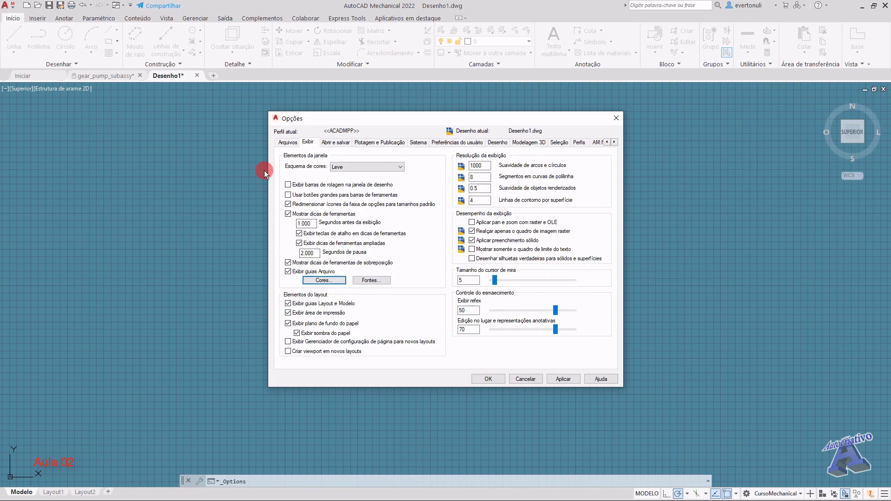
pyautogui.click(490, 380)
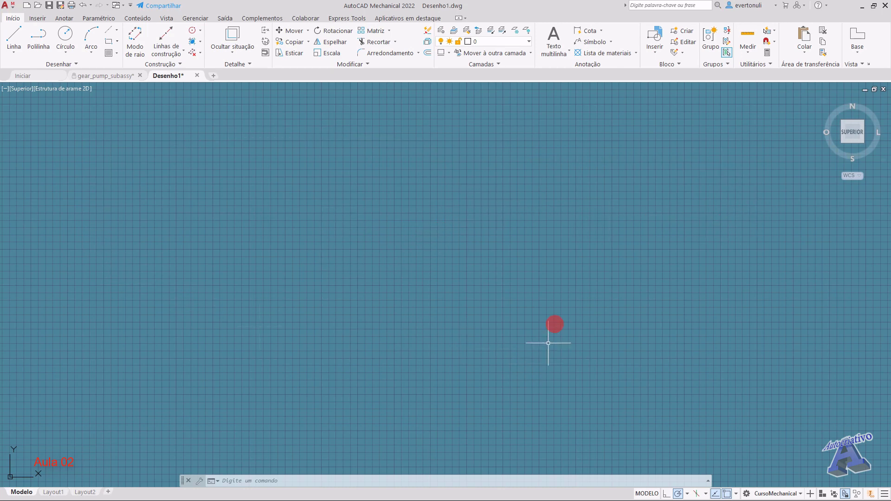
# Step: Reopen the drawing window colours in the options, review the interface elements of Espaço de modelo 2D, and exit without changes
pyautogui.rightClick(393, 199)
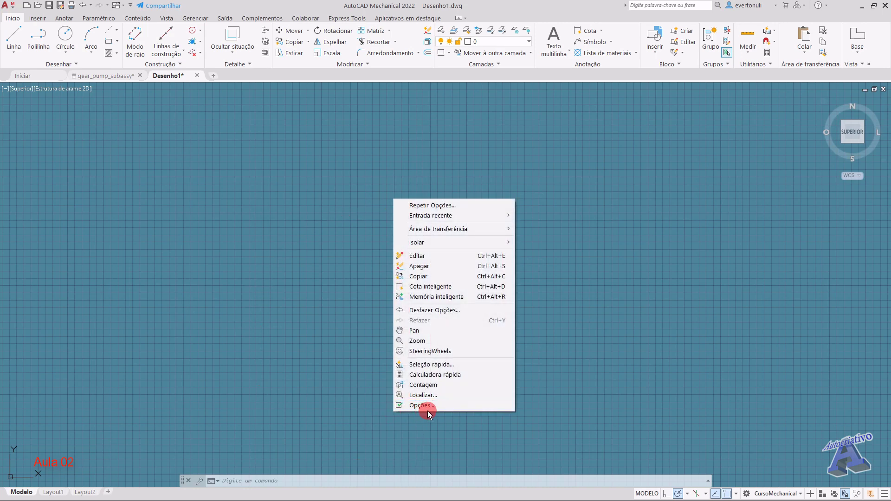
pyautogui.click(439, 406)
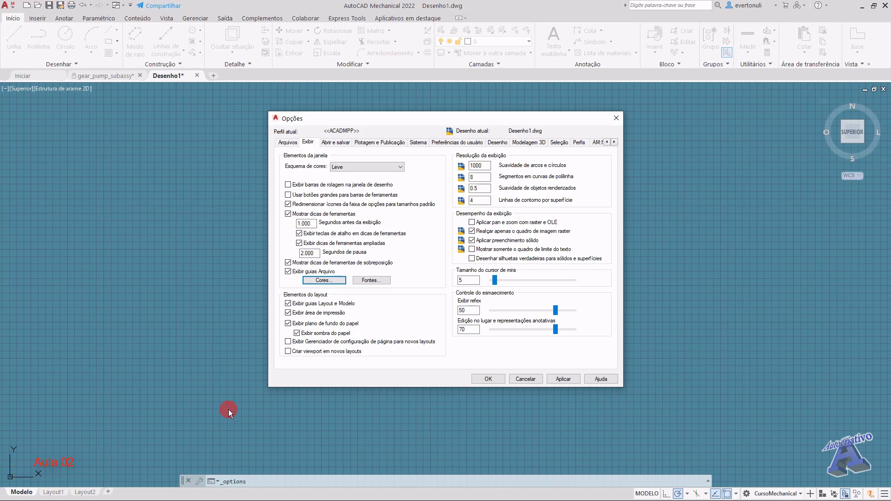
pyautogui.click(336, 282)
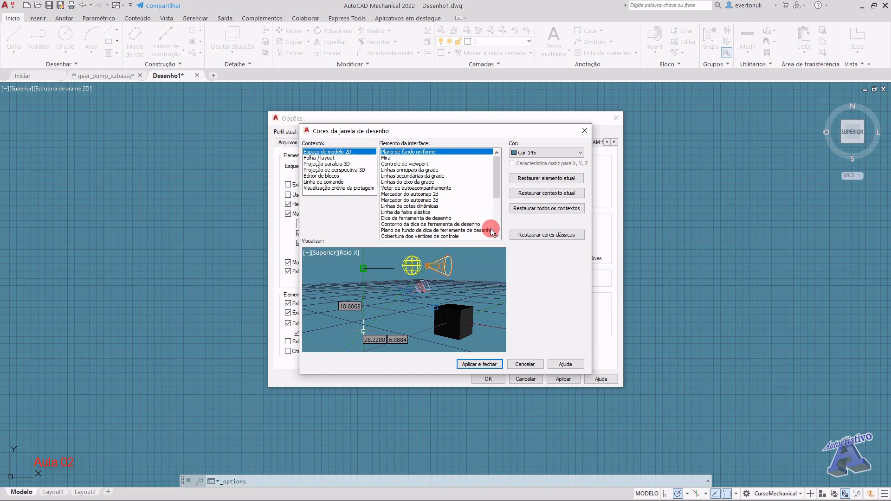
pyautogui.moveTo(497, 175)
pyautogui.mouseDown()
pyautogui.moveTo(497, 215)
pyautogui.moveTo(497, 176)
pyautogui.mouseUp()
pyautogui.click(408, 188)
pyautogui.click(437, 224)
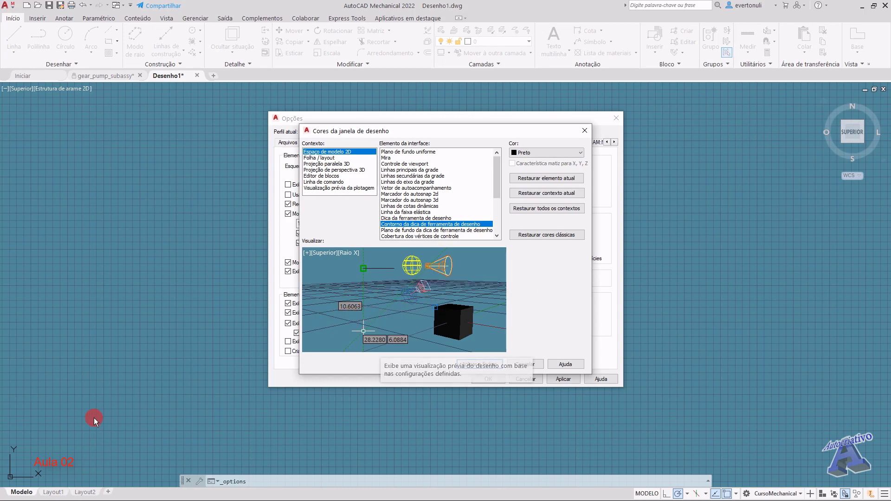
pyautogui.click(526, 364)
pyautogui.click(525, 379)
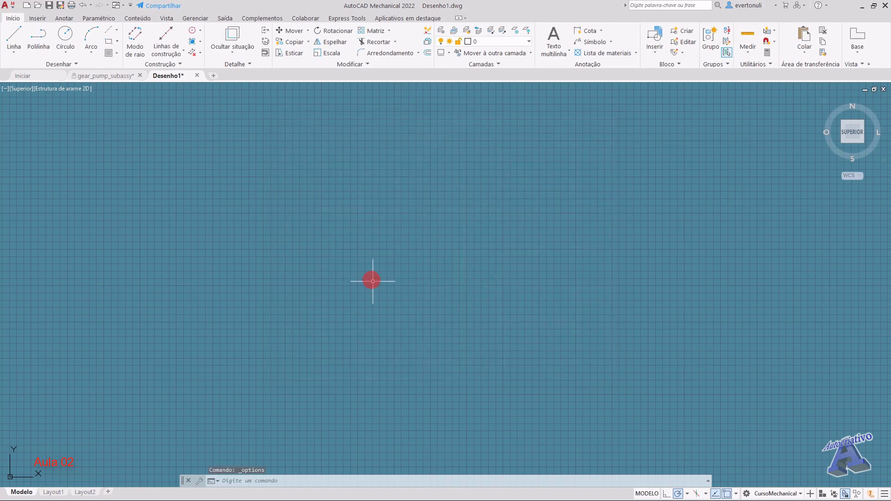
pyautogui.rightClick(428, 213)
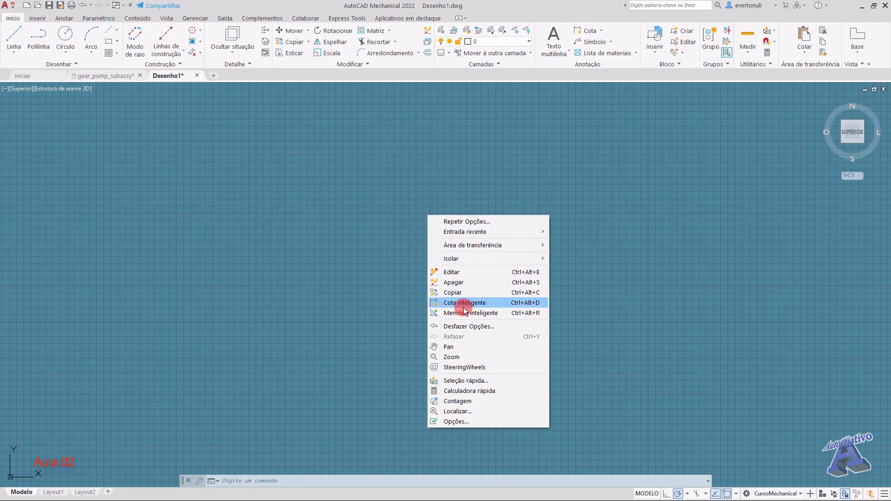
pyautogui.rightClick(299, 43)
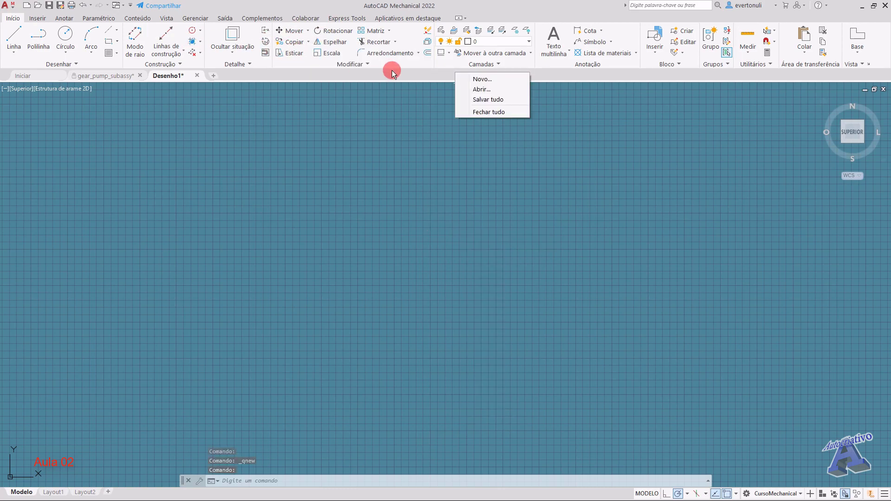
pyautogui.rightClick(392, 74)
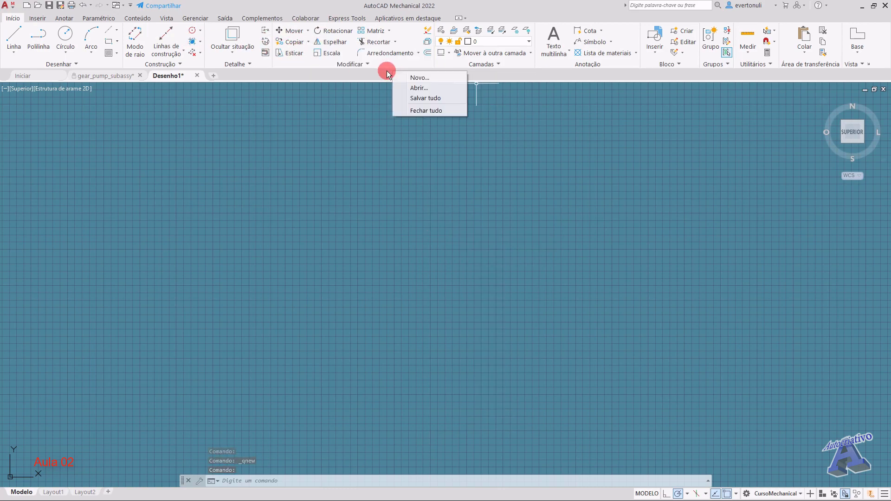
pyautogui.rightClick(388, 73)
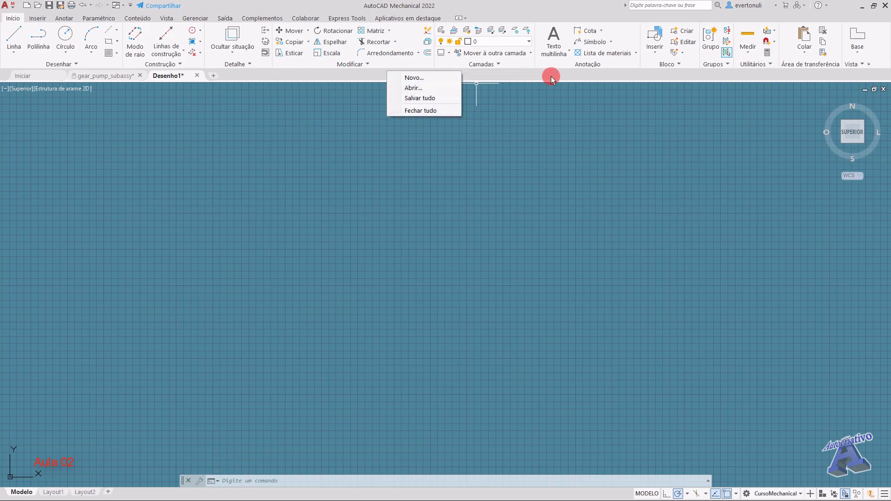
pyautogui.click(244, 184)
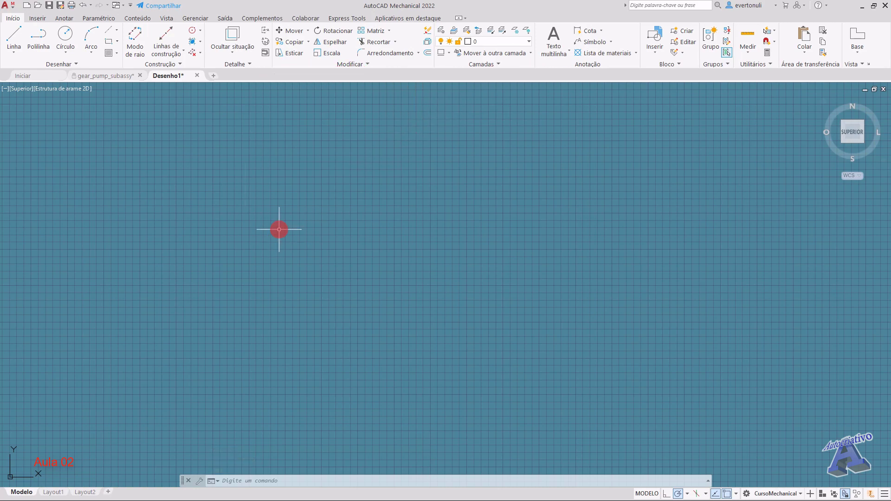
# Step: Select the UCS icon and respecify its X axis direction horizontally and its Y axis direction vertically using its axis grips
pyautogui.click(10, 461)
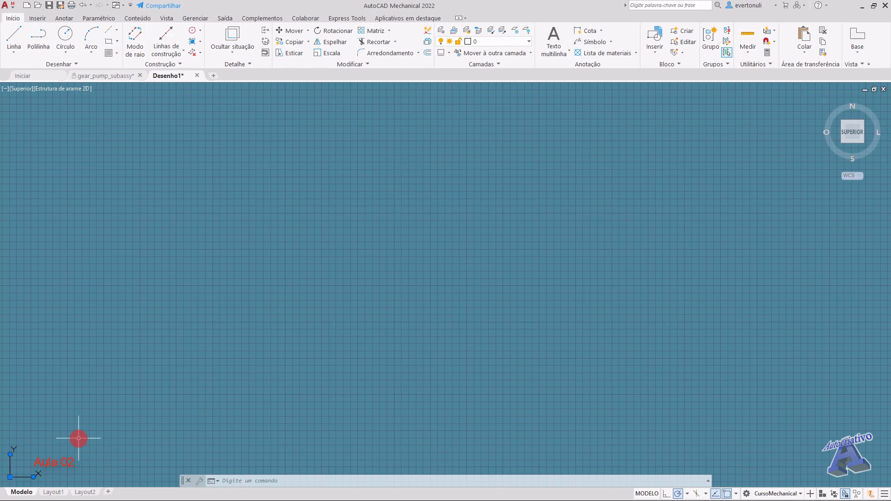
pyautogui.click(37, 478)
pyautogui.click(69, 477)
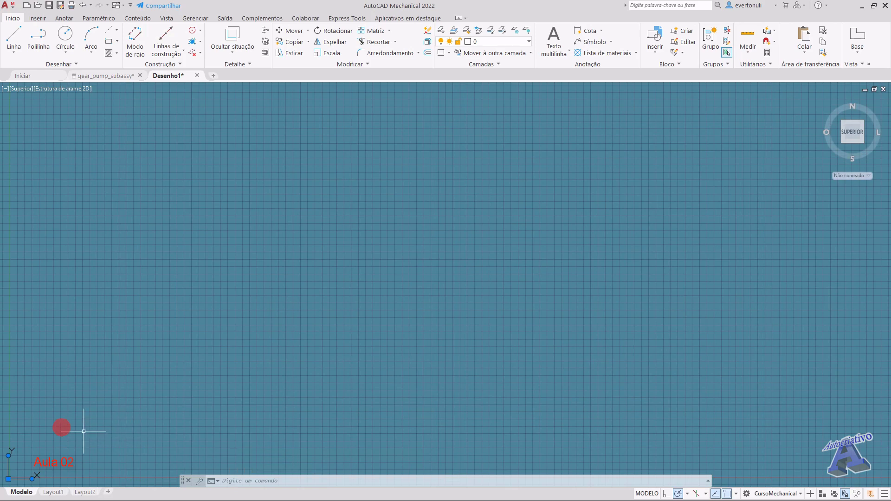
pyautogui.click(8, 457)
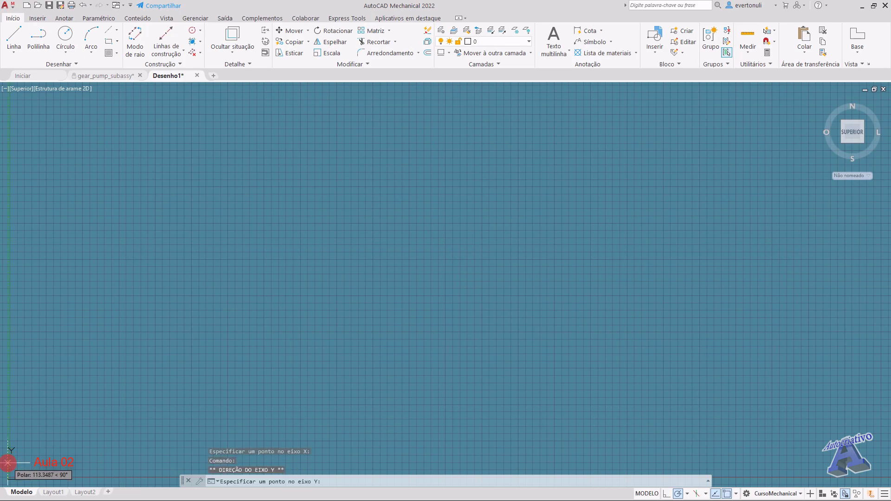
pyautogui.click(8, 463)
# Step: Open the UCS icon properties from its icon settings, set Tamanho de ícone UCS to 70 and accept
pyautogui.moveTo(11, 478)
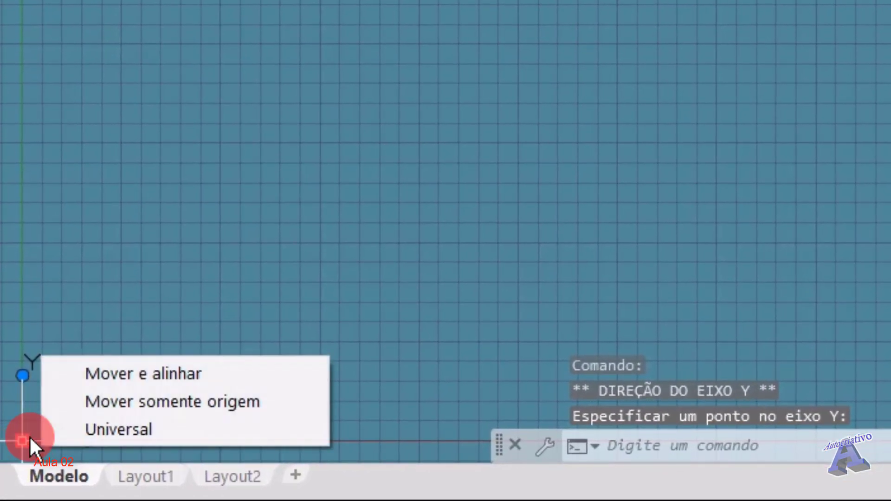
pyautogui.rightClick(26, 437)
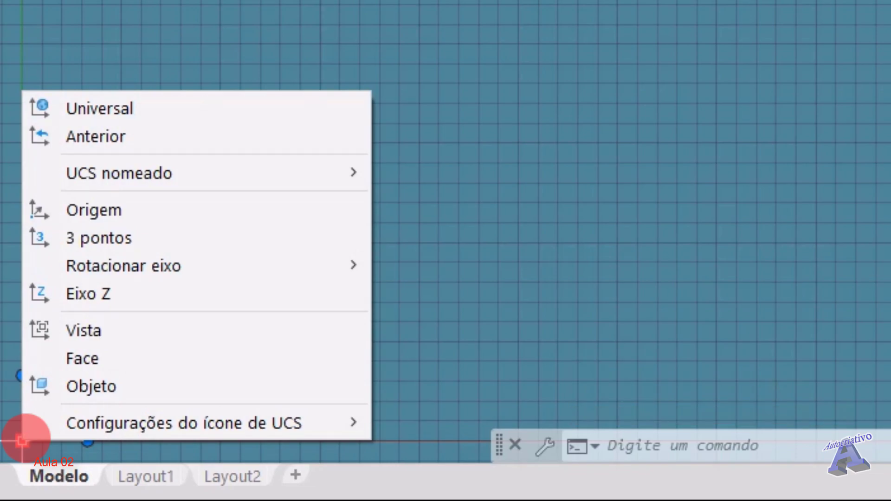
pyautogui.moveTo(246, 431)
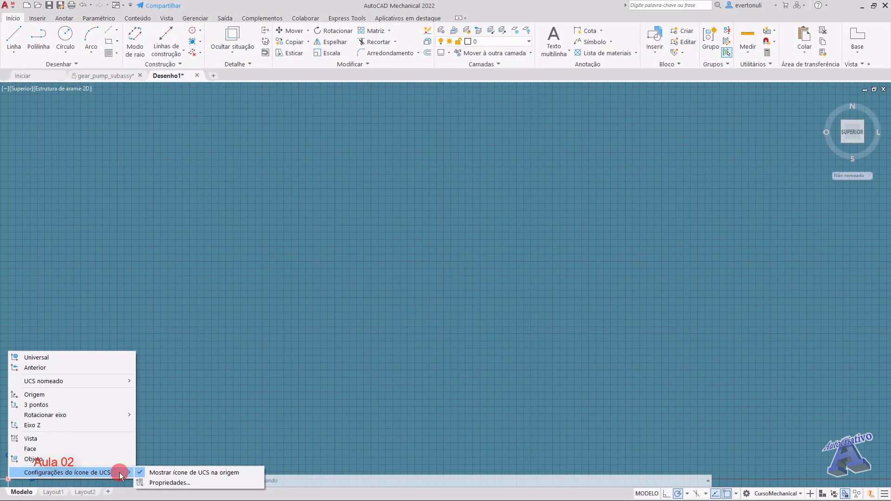
pyautogui.click(169, 483)
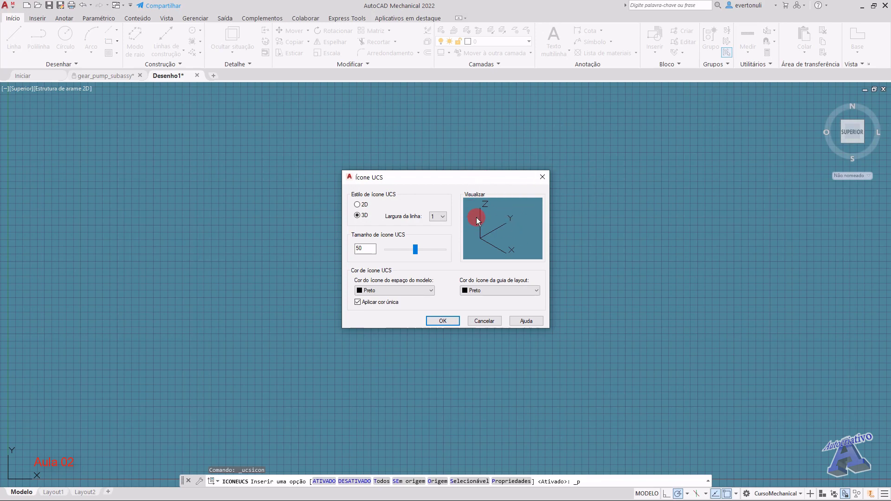
pyautogui.press('Left')
pyautogui.moveTo(413, 251); pyautogui.dragTo(423, 250)
pyautogui.moveTo(366, 249); pyautogui.dragTo(306, 239)
pyautogui.write('70')
pyautogui.click(366, 248)
pyautogui.press('Return')
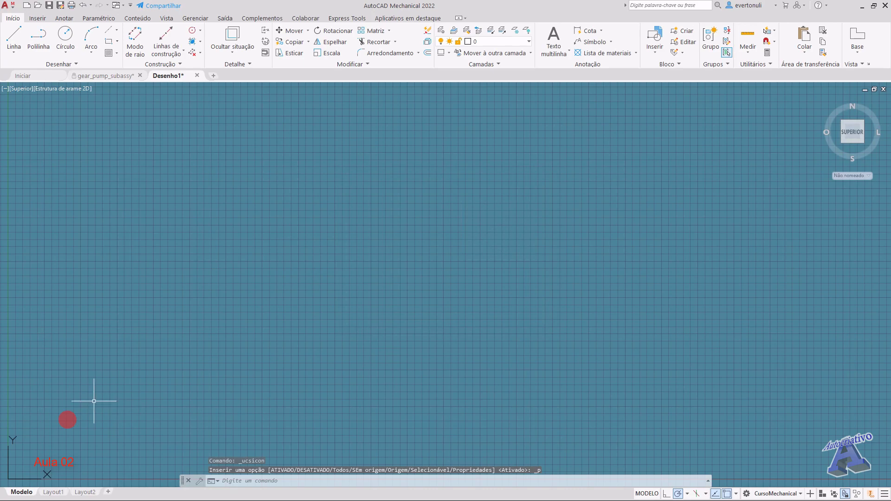
# Step: Set the UCS icon's model space colour to indexed colour 255 in its properties and accept
pyautogui.rightClick(8, 451)
pyautogui.moveTo(82, 445)
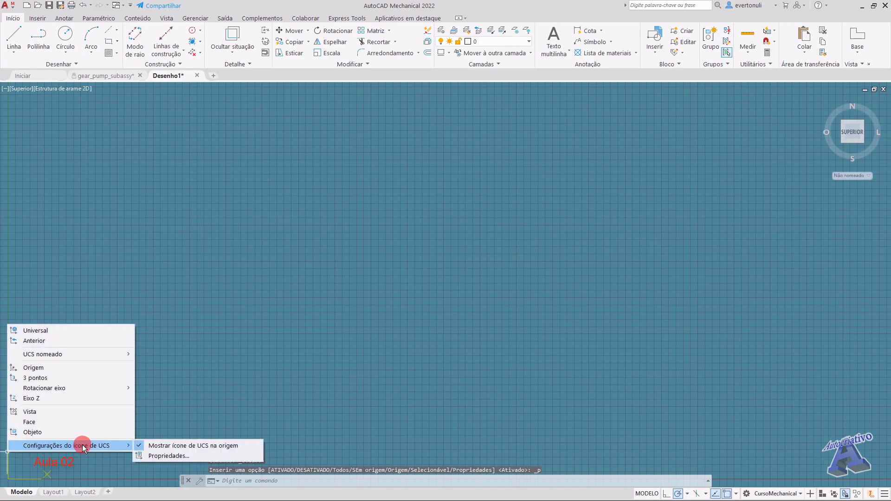
pyautogui.click(157, 455)
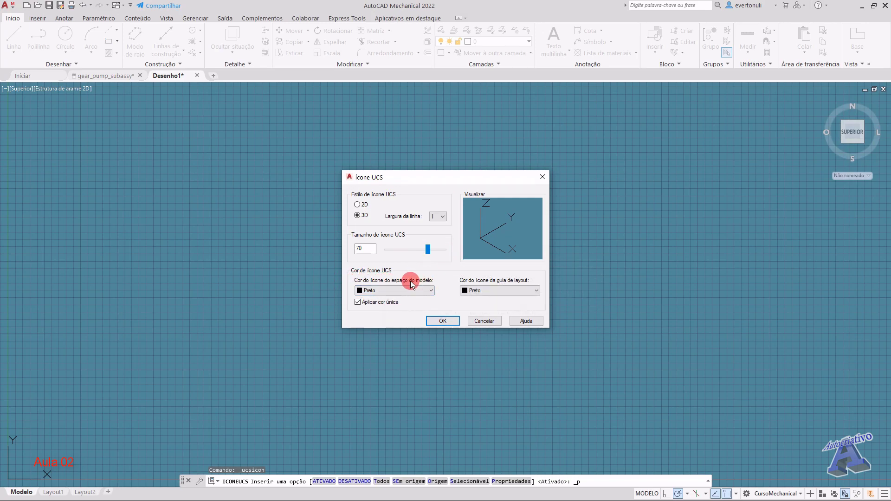
pyautogui.click(397, 289)
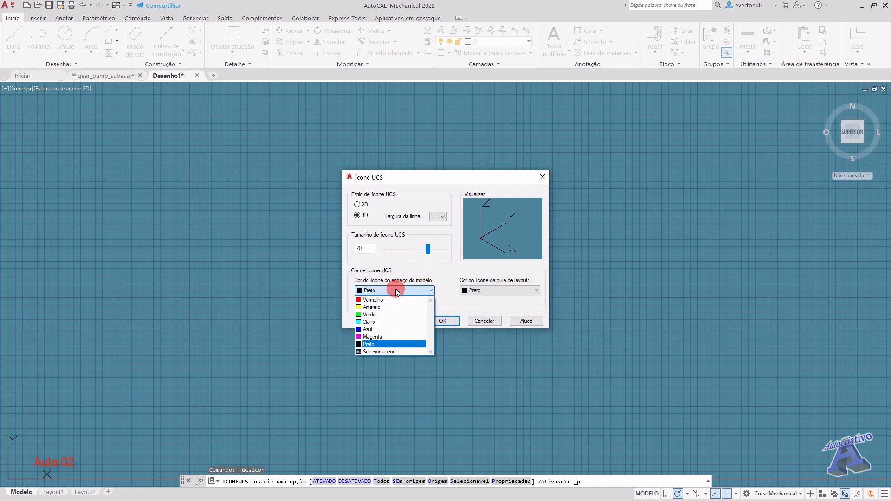
pyautogui.click(381, 353)
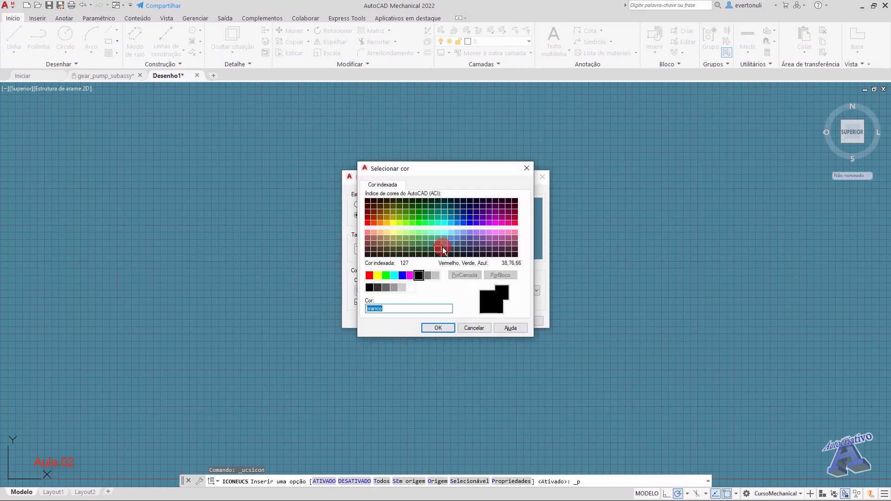
pyautogui.click(412, 289)
pyautogui.click(427, 328)
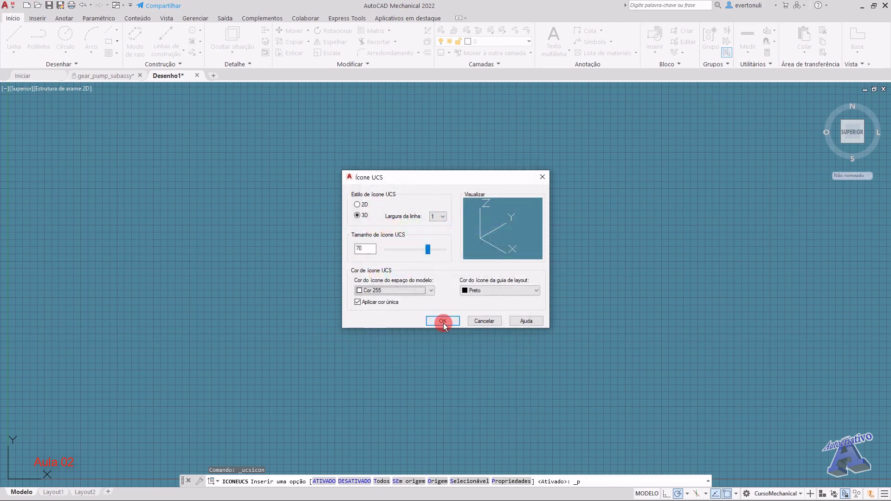
pyautogui.click(450, 321)
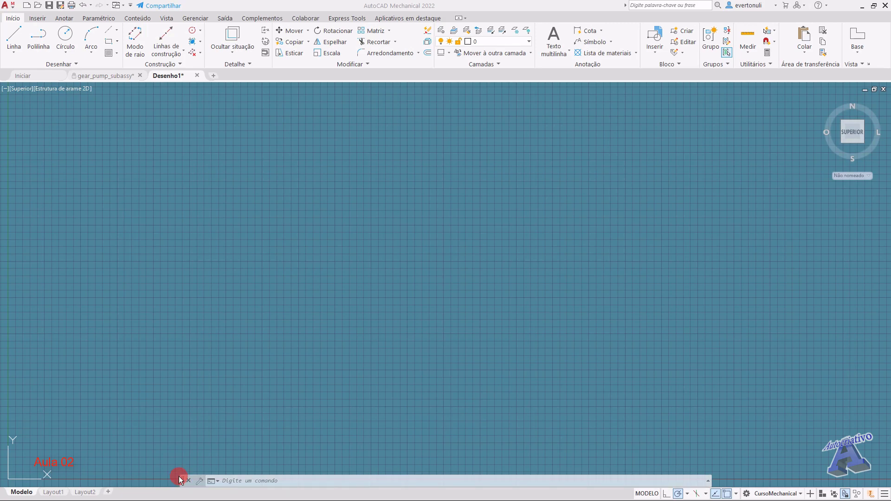
# Step: Try the command line docked above the ribbon and below the drawing area, and leave it floating over the lower drawing area
pyautogui.moveTo(181, 483)
pyautogui.mouseDown()
pyautogui.moveTo(132, 89)
pyautogui.moveTo(352, 99)
pyautogui.moveTo(85, 101)
pyautogui.moveTo(27, 110)
pyautogui.moveTo(128, 111)
pyautogui.moveTo(154, 95)
pyautogui.moveTo(232, 89)
pyautogui.moveTo(228, 78)
pyautogui.moveTo(237, 99)
pyautogui.moveTo(243, 83)
pyautogui.mouseUp()
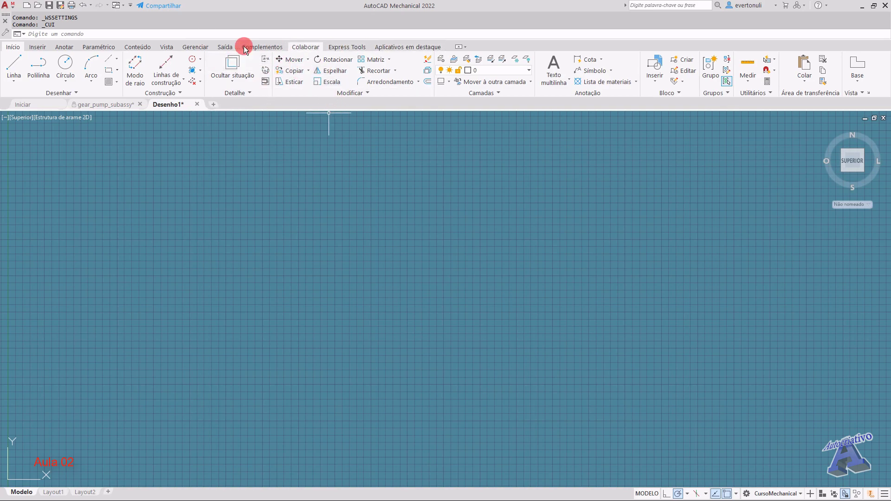
pyautogui.moveTo(16, 25)
pyautogui.mouseDown()
pyautogui.moveTo(7, 14)
pyautogui.moveTo(80, 176)
pyautogui.moveTo(157, 308)
pyautogui.moveTo(184, 463)
pyautogui.moveTo(149, 469)
pyautogui.mouseUp()
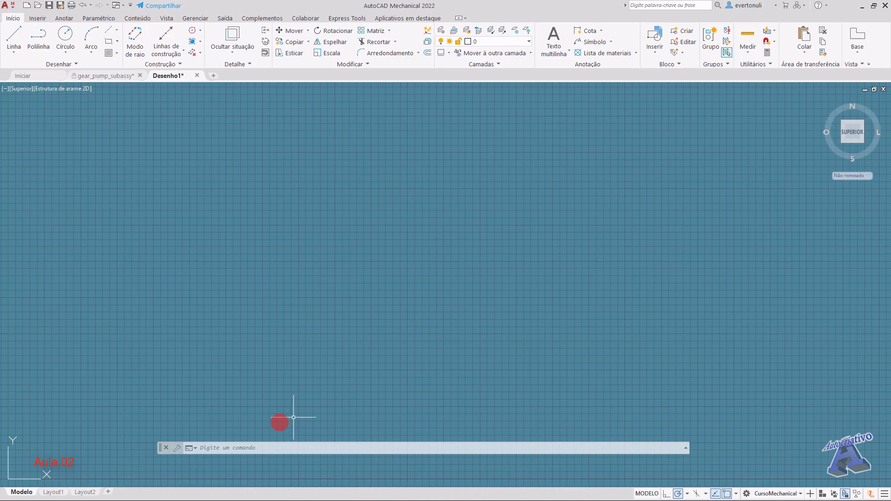
pyautogui.moveTo(161, 453); pyautogui.dragTo(195, 482)
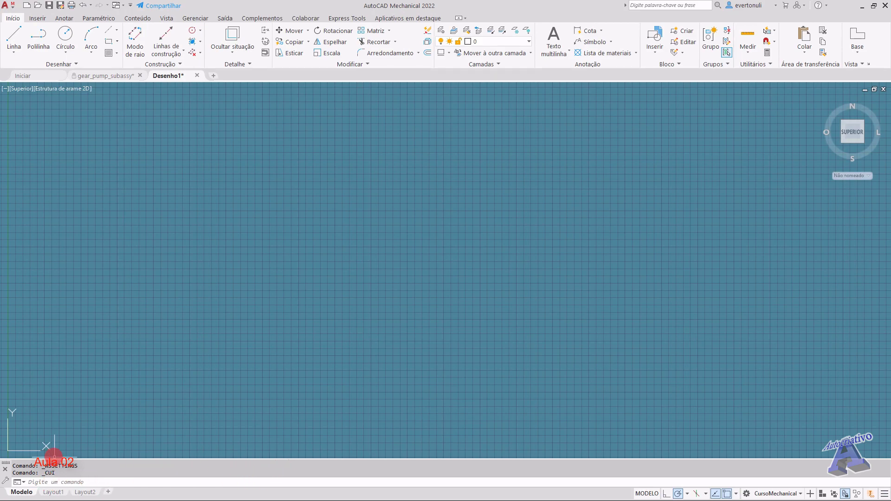
pyautogui.moveTo(7, 466)
pyautogui.mouseDown()
pyautogui.moveTo(20, 413)
pyautogui.moveTo(113, 370)
pyautogui.moveTo(150, 380)
pyautogui.mouseUp()
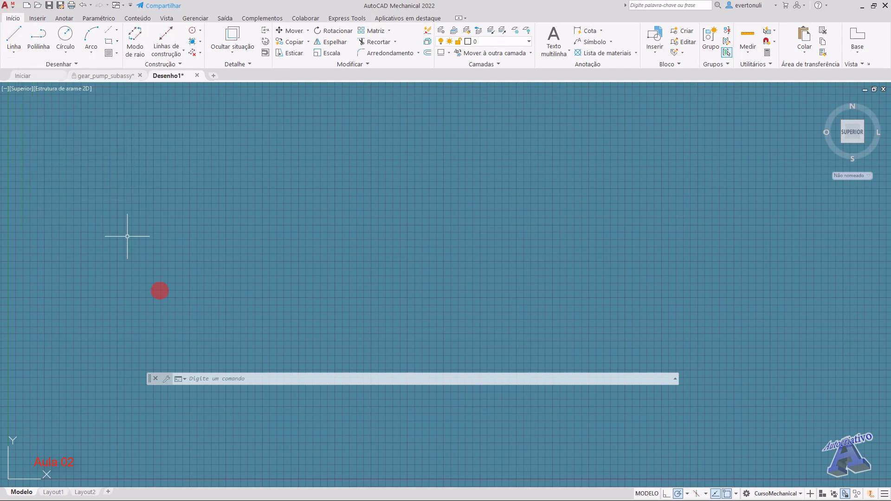
# Step: Browse the command line suggestions for L, start the LINHA command and specify 0,0 as the first point
pyautogui.click(260, 380)
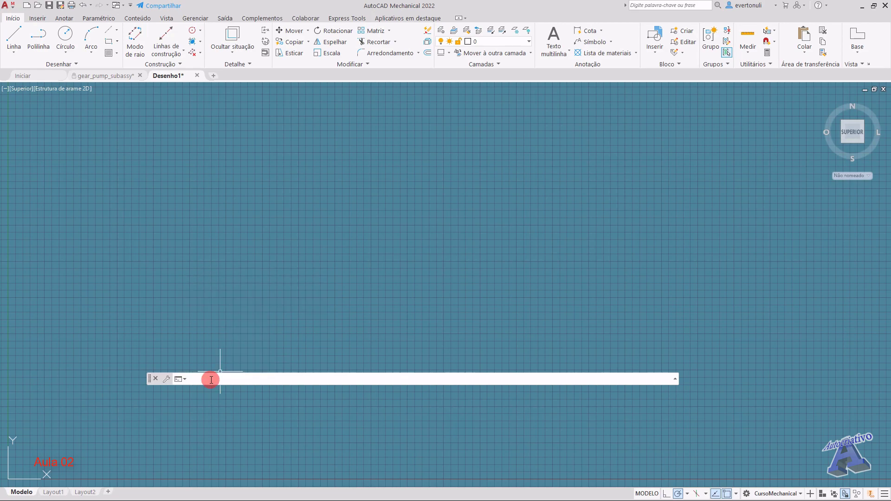
pyautogui.write('l')
pyautogui.press('Down')
pyautogui.press('Up')
pyautogui.press('Down')
pyautogui.press('Down')
pyautogui.press('Down')
pyautogui.press('Down')
pyautogui.press('Up')
pyautogui.press('Up')
pyautogui.press('Up')
pyautogui.press('Up')
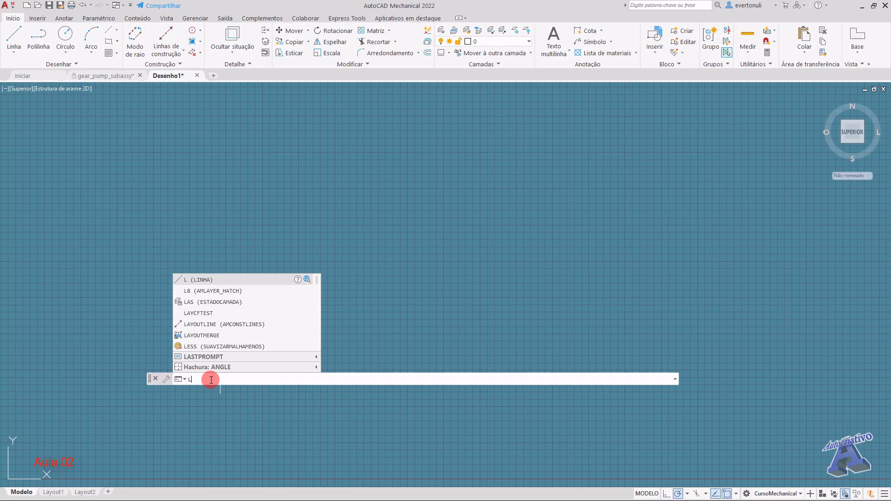
pyautogui.press('Return')
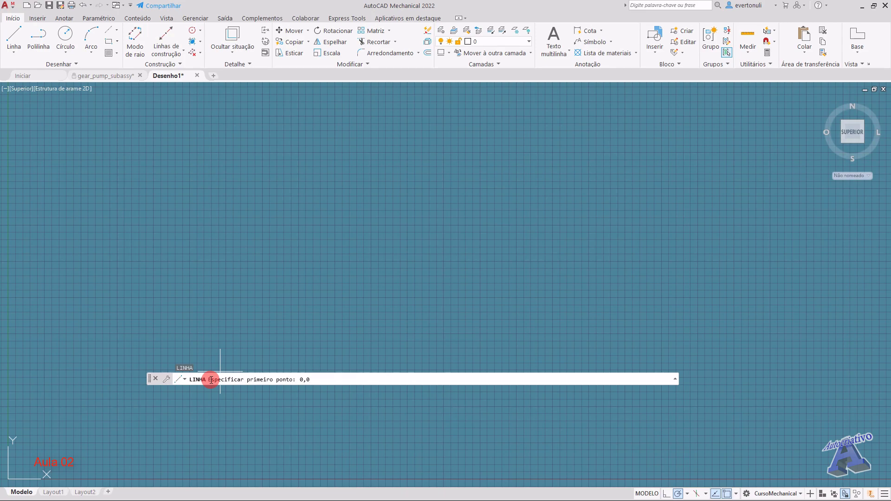
pyautogui.press('Return')
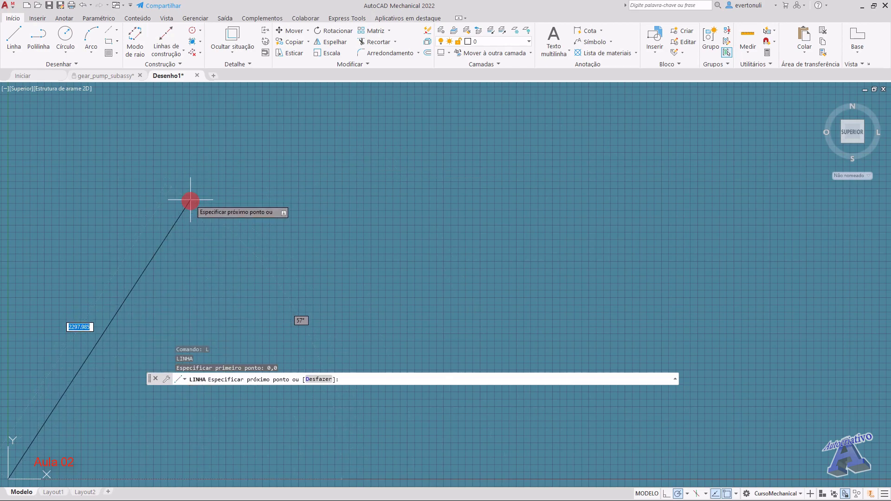
# Step: Draw five connected segments: one slanting up, one horizontal rightward, one vertical down, one horizontal leftward and a short vertical up, and end the line
pyautogui.click(222, 182)
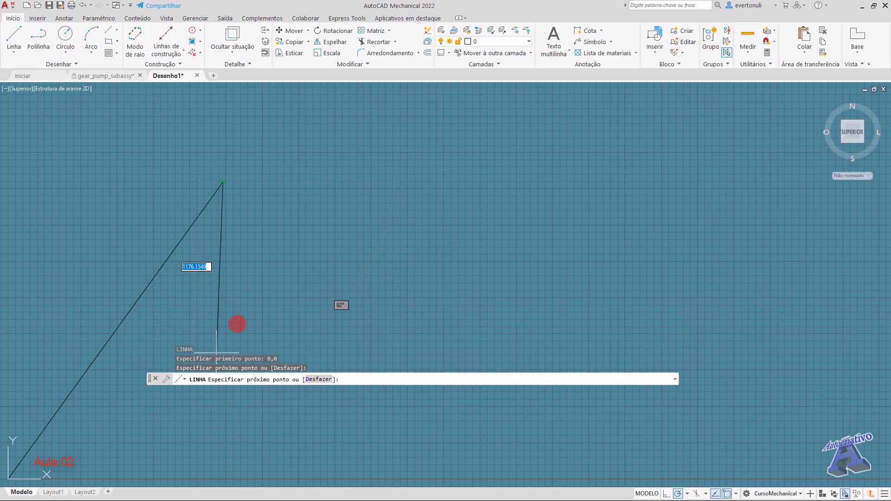
pyautogui.click(636, 181)
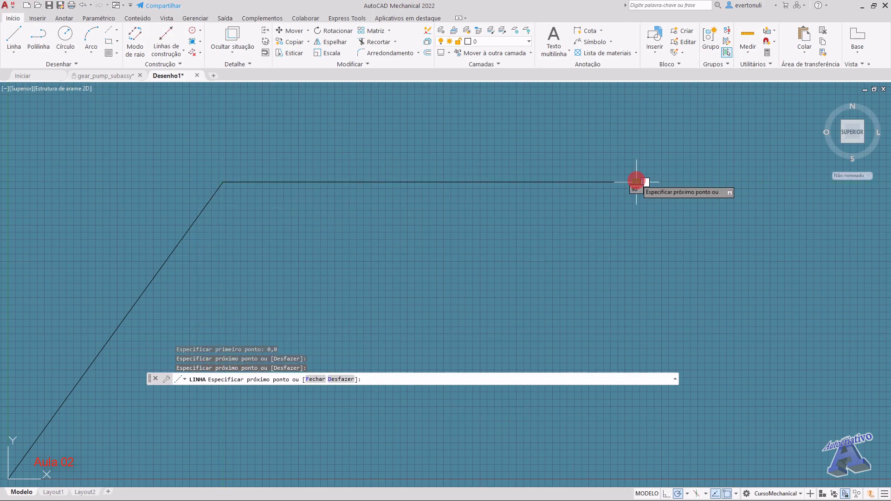
pyautogui.click(637, 288)
pyautogui.click(378, 289)
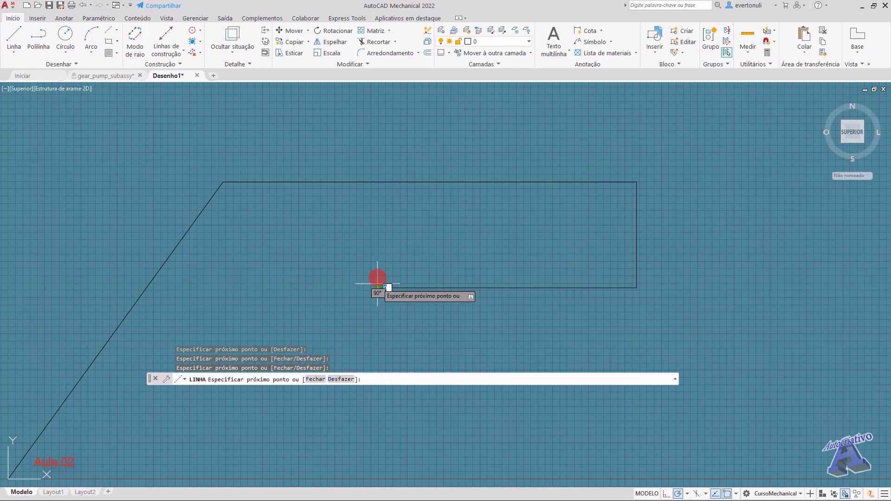
pyautogui.click(378, 222)
pyautogui.press('Return')
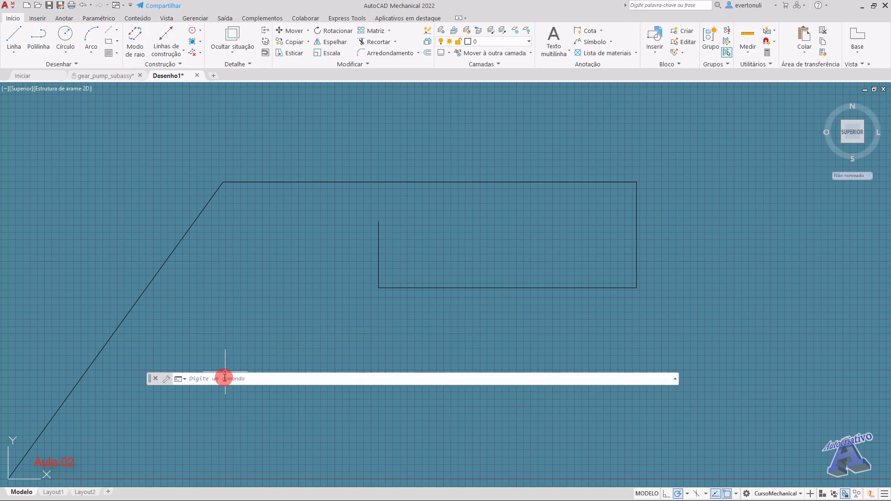
# Step: Review the command history in the expanded command line and collapse it again
pyautogui.click(675, 379)
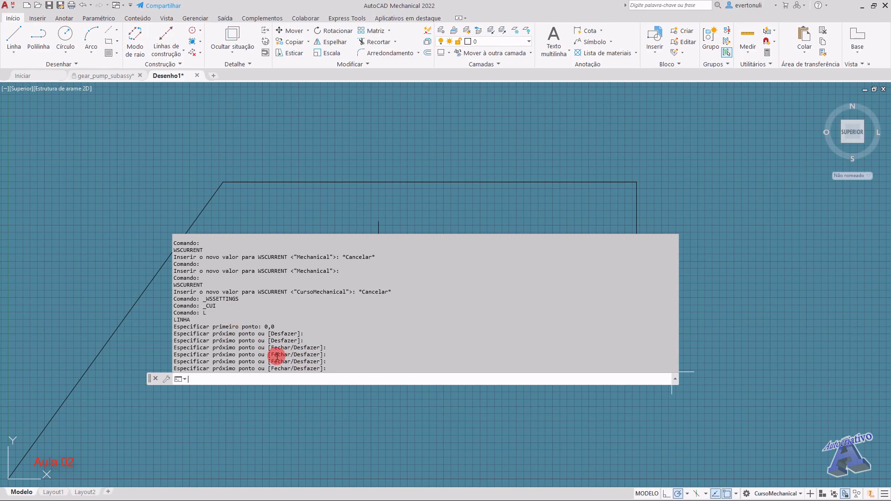
pyautogui.click(205, 380)
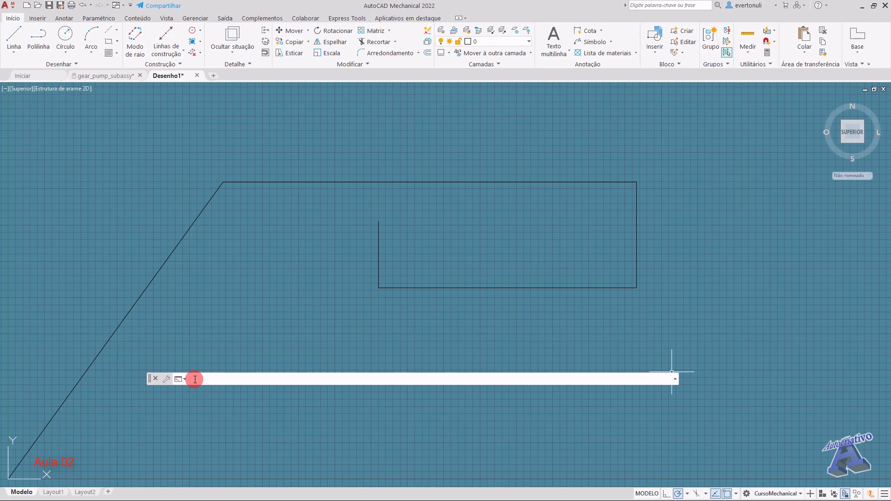
# Step: Draw a circle with a radius of about 158 centred on the free upper end of the short vertical line, using the CIRCULO command
pyautogui.click(351, 380)
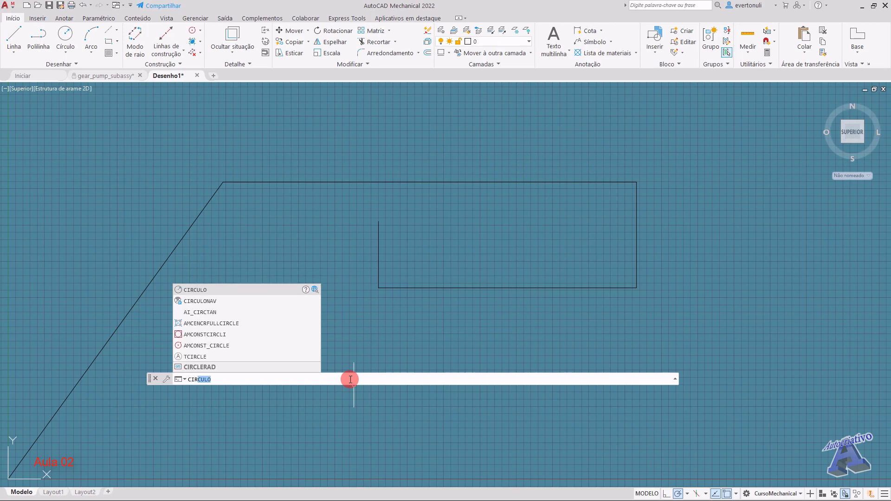
pyautogui.press('Return')
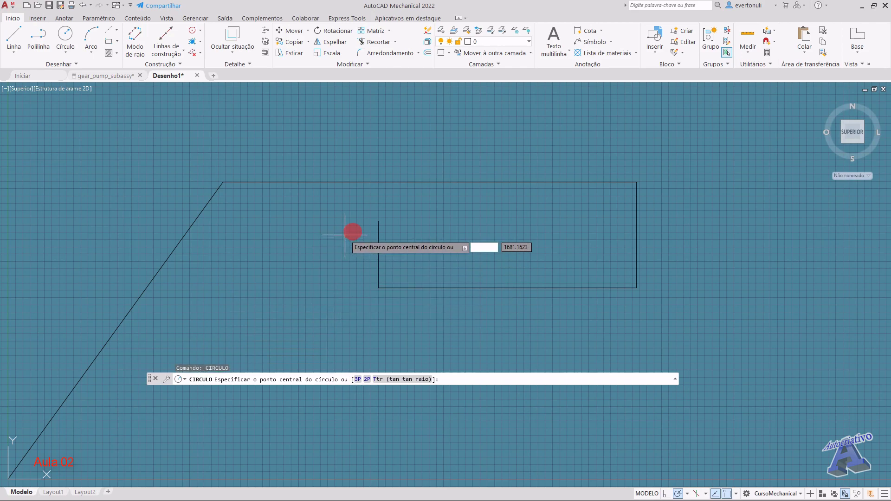
pyautogui.click(379, 222)
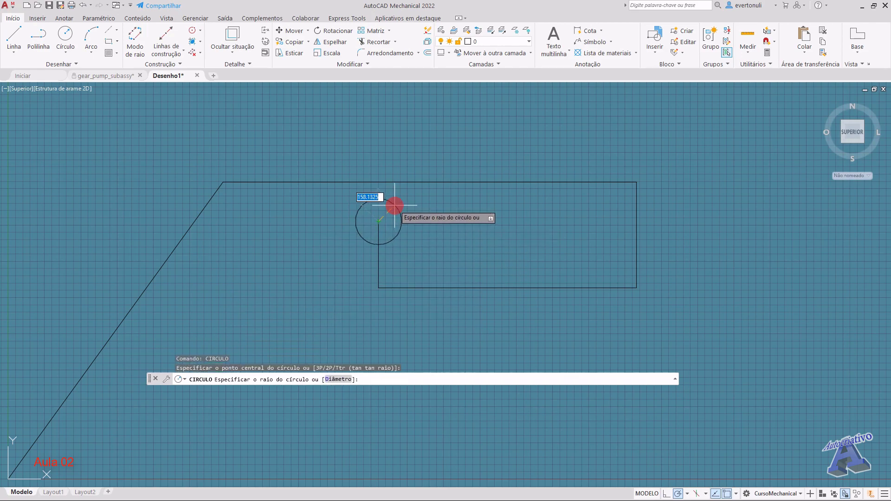
pyautogui.click(395, 205)
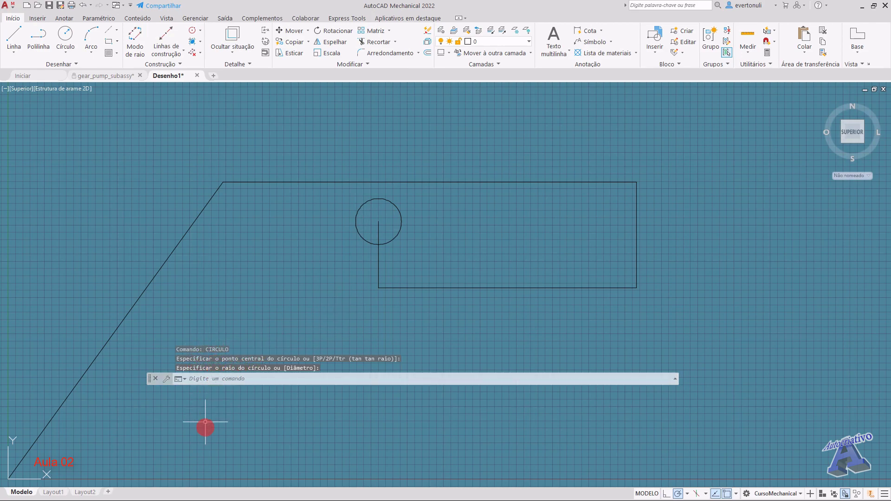
pyautogui.click(273, 427)
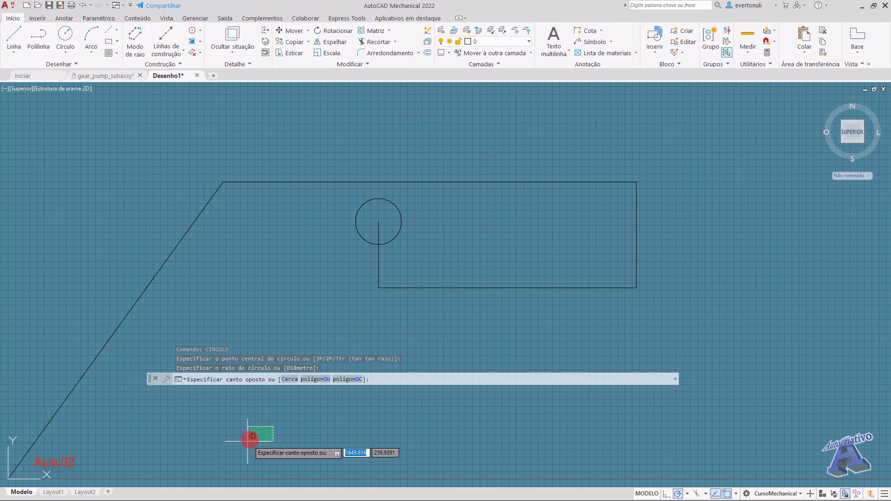
pyautogui.press('Escape')
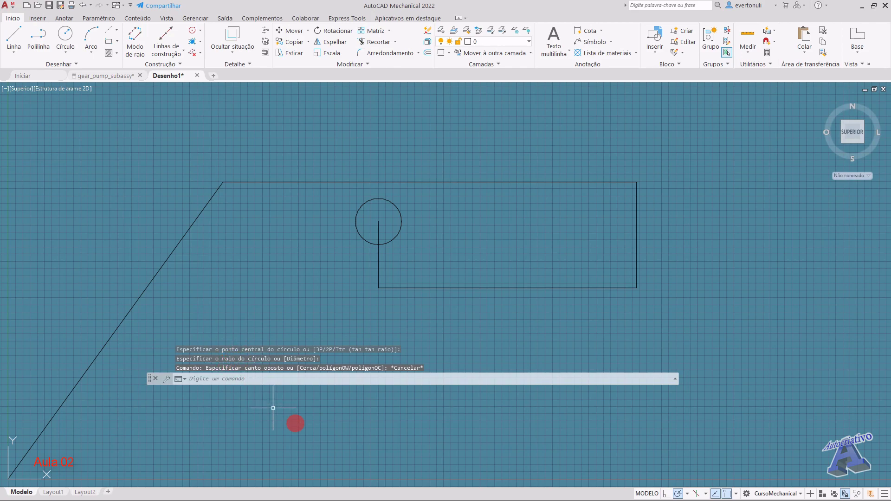
pyautogui.click(358, 414)
pyautogui.click(353, 415)
pyautogui.press('Escape')
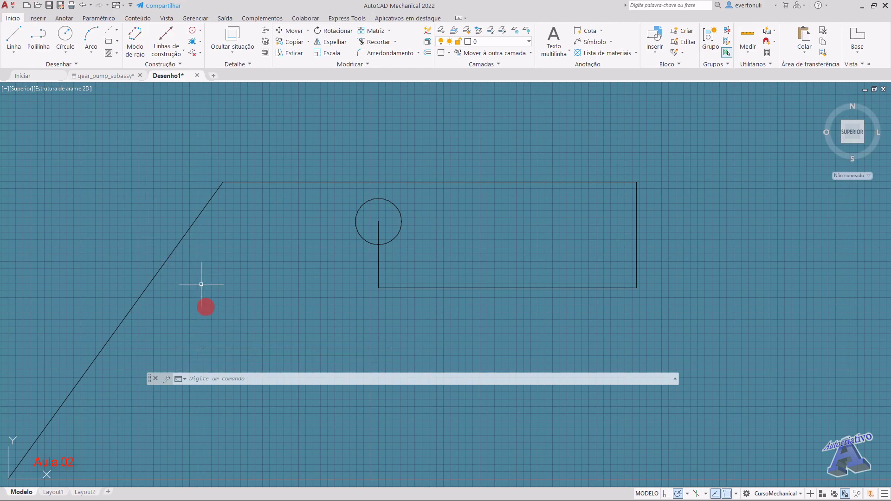
# Step: Cancel the repeated circle command, and review the expanded command history and the list of recent commands
pyautogui.press('Return')
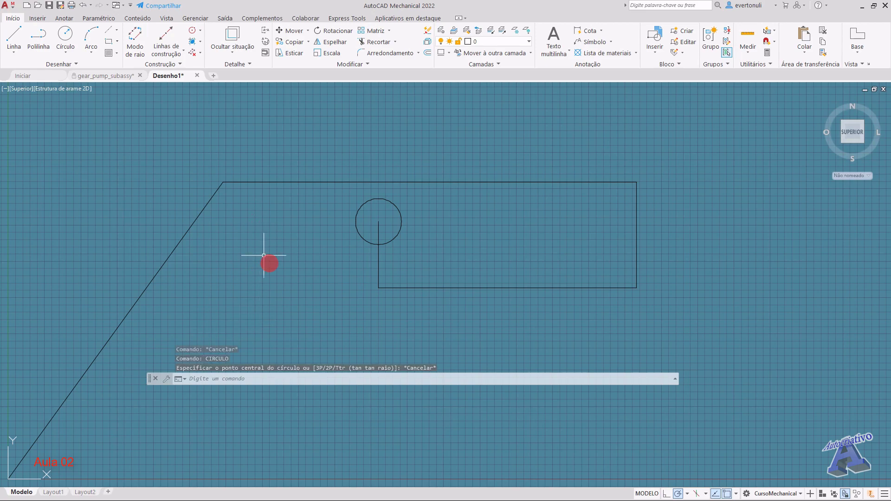
pyautogui.click(676, 380)
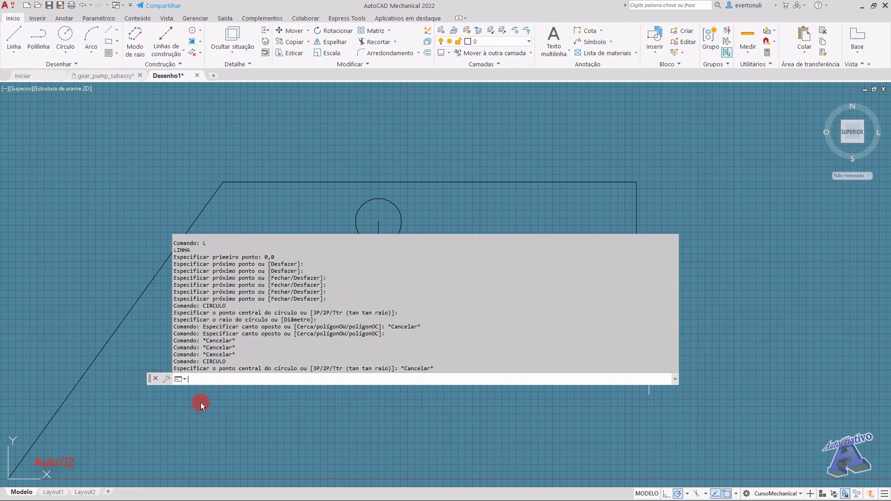
pyautogui.click(182, 379)
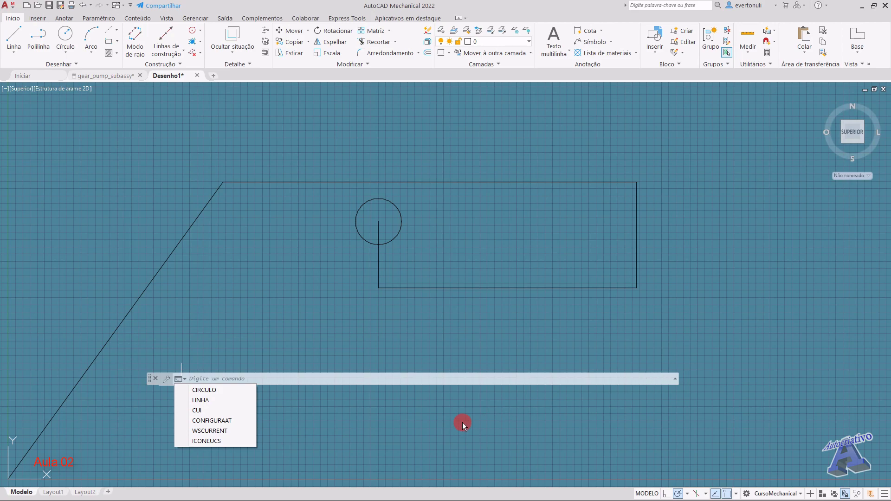
pyautogui.click(200, 410)
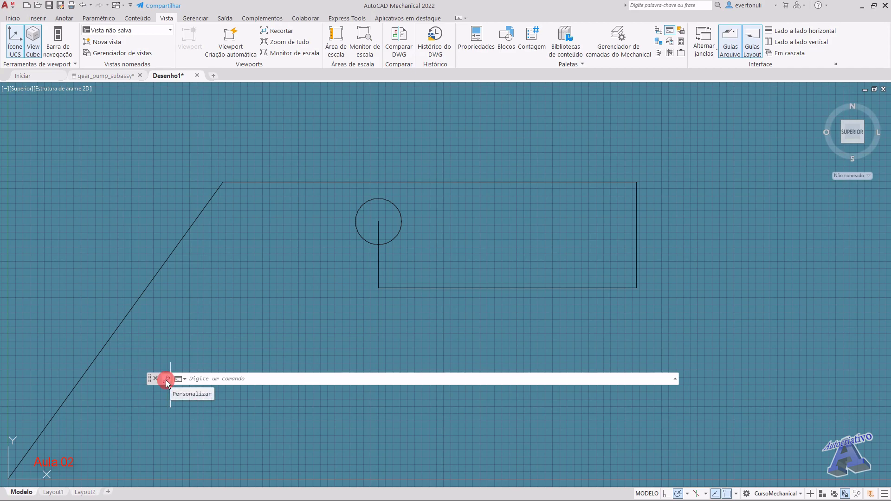
# Step: Set the number of prompt history lines shown above the command line to 1 with CLIPROMPTLINES
pyautogui.rightClick(283, 379)
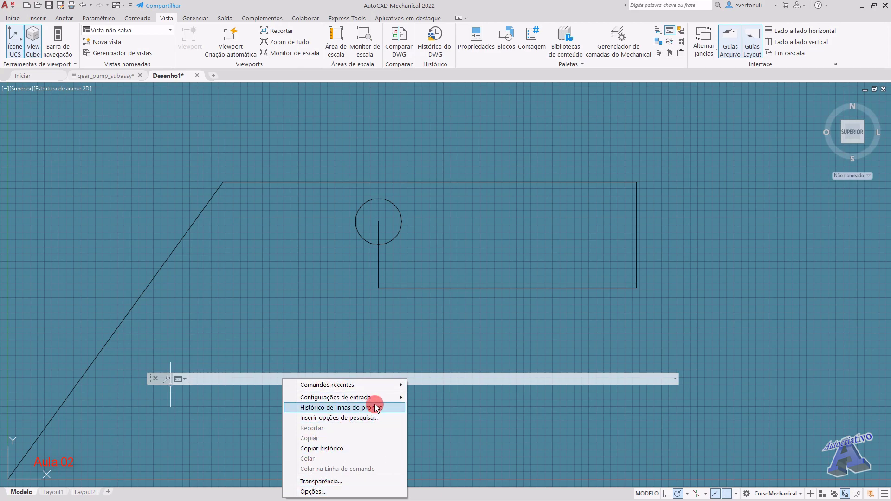
pyautogui.click(364, 450)
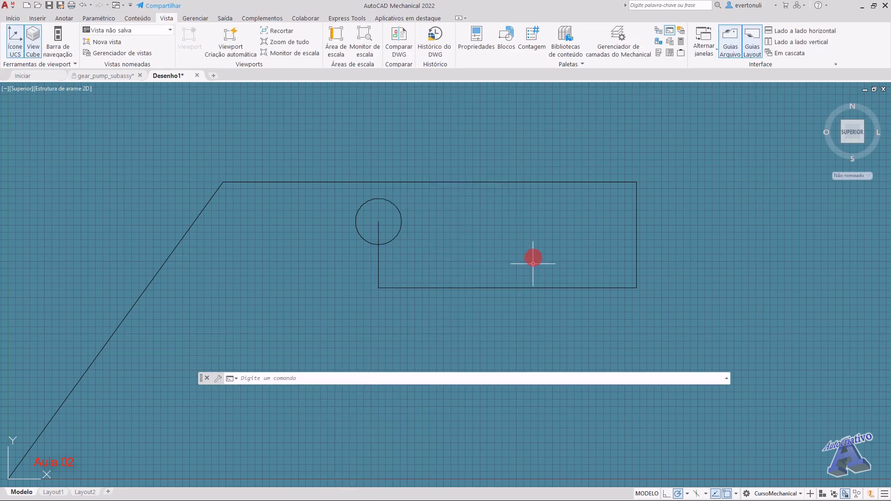
pyautogui.rightClick(323, 378)
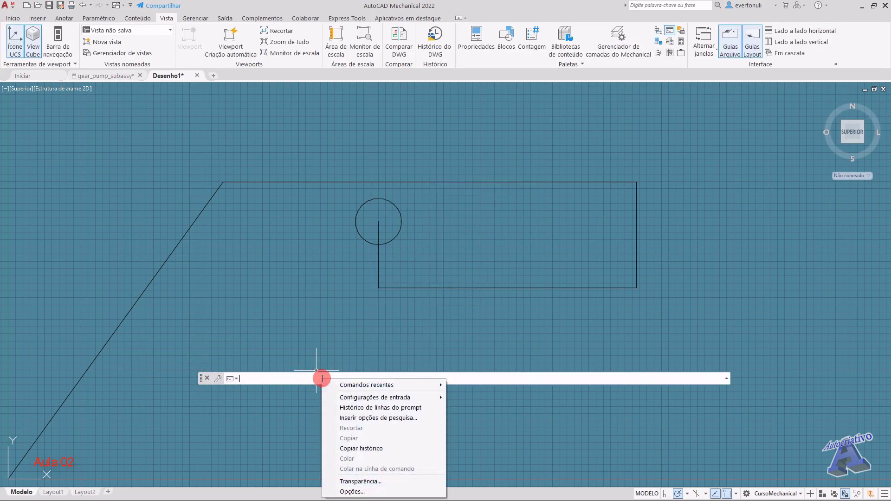
pyautogui.click(382, 409)
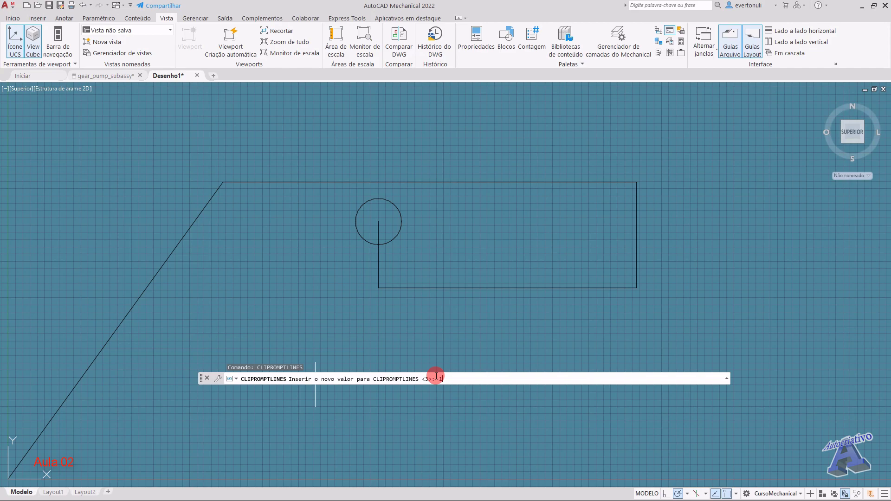
pyautogui.press('Return')
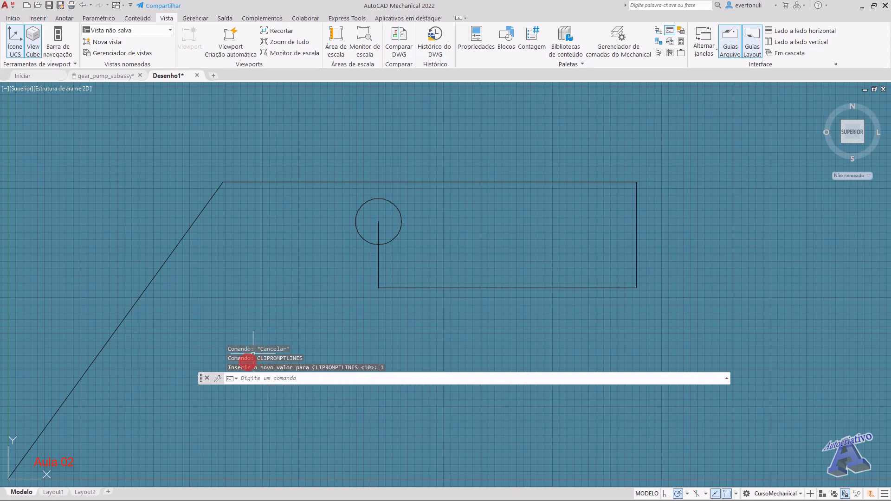
# Step: Shift the floating command line slightly and use RETANGULO to draw a rectangle extending up and right from the outline's upper-right corner
pyautogui.click(331, 377)
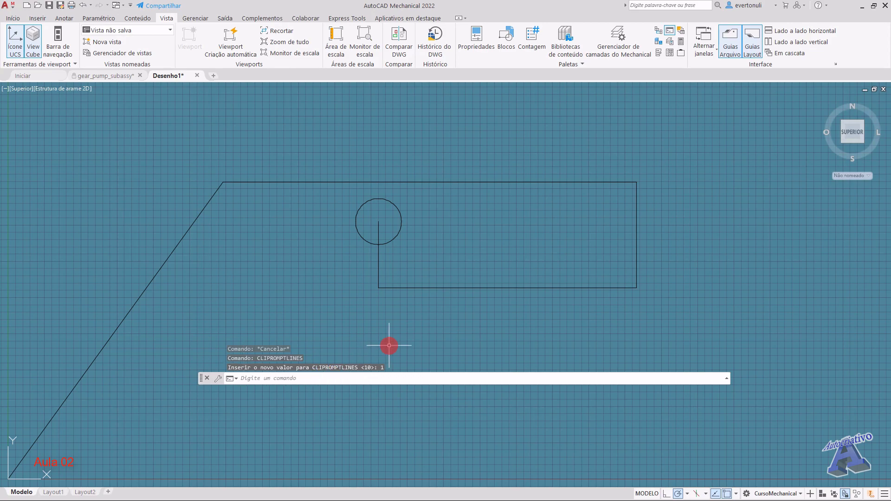
pyautogui.moveTo(201, 378); pyautogui.dragTo(225, 365)
pyautogui.click(289, 368)
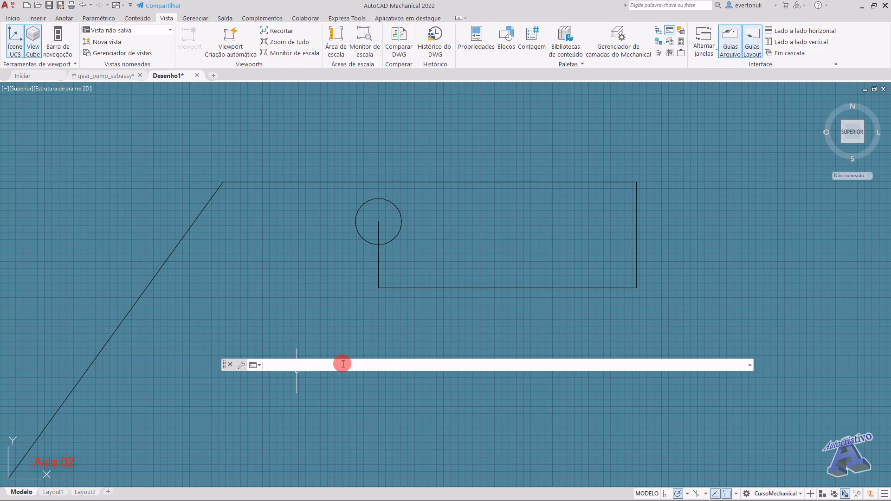
pyautogui.write('re')
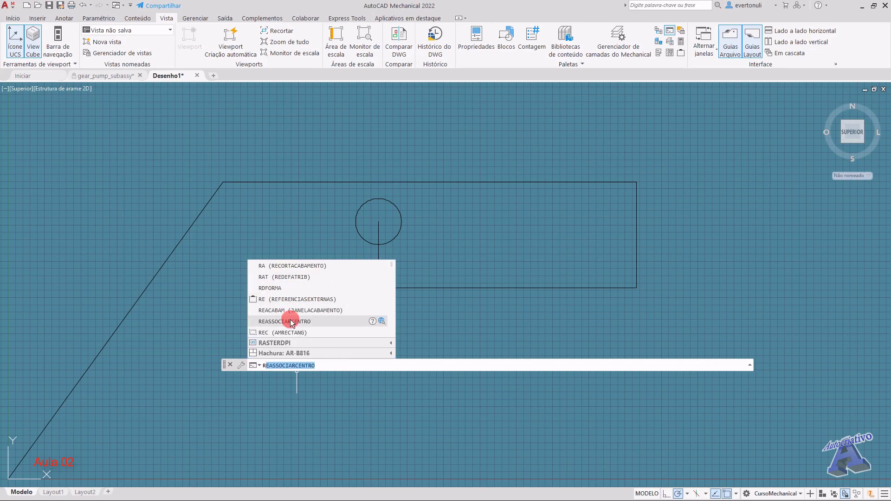
pyautogui.write('t')
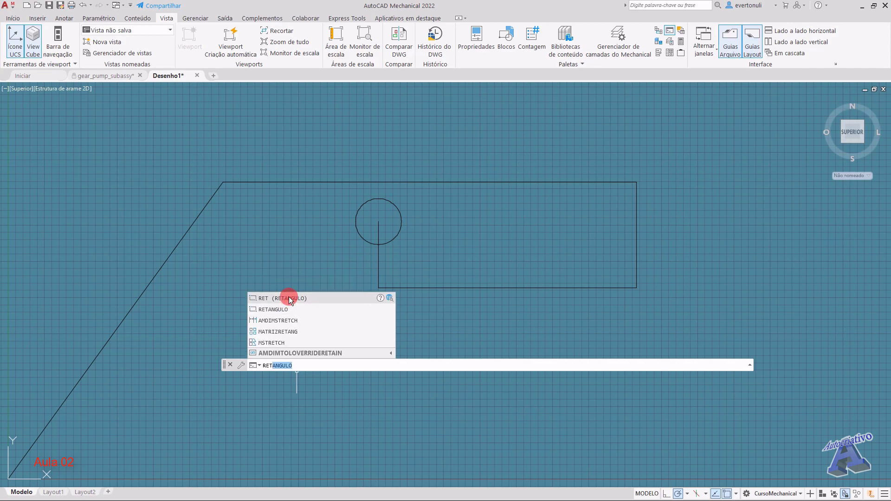
pyautogui.click(302, 298)
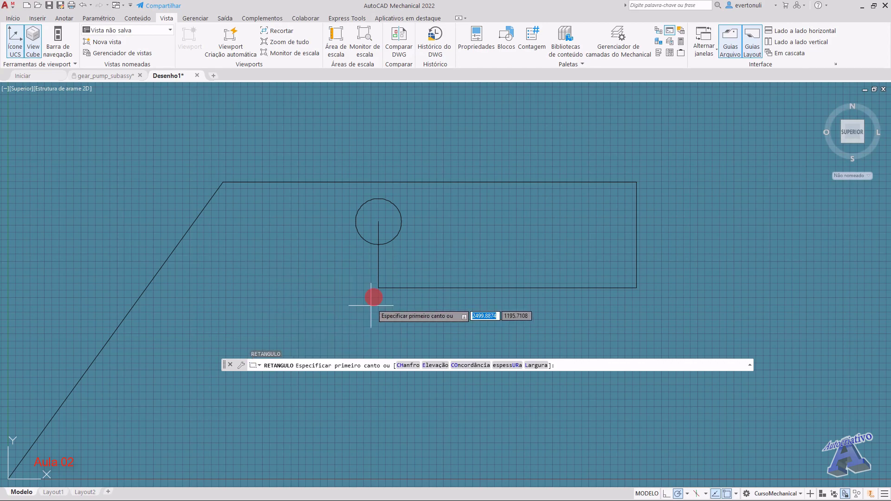
pyautogui.click(637, 182)
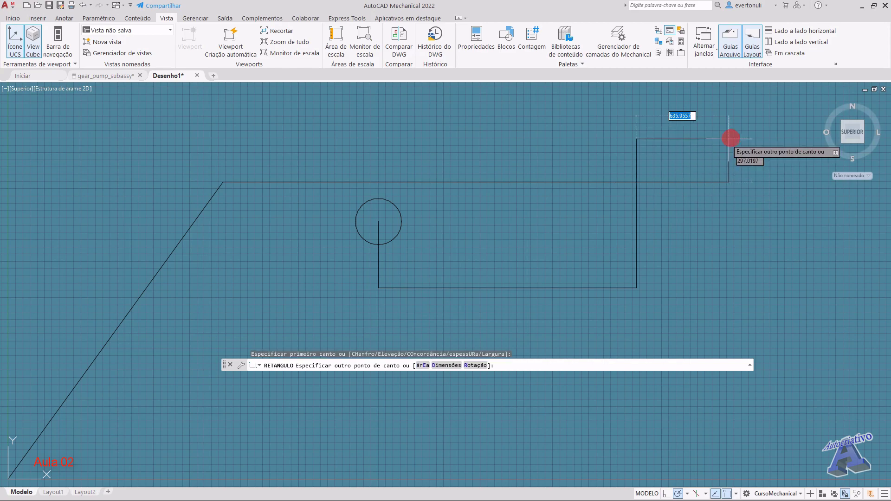
pyautogui.click(756, 125)
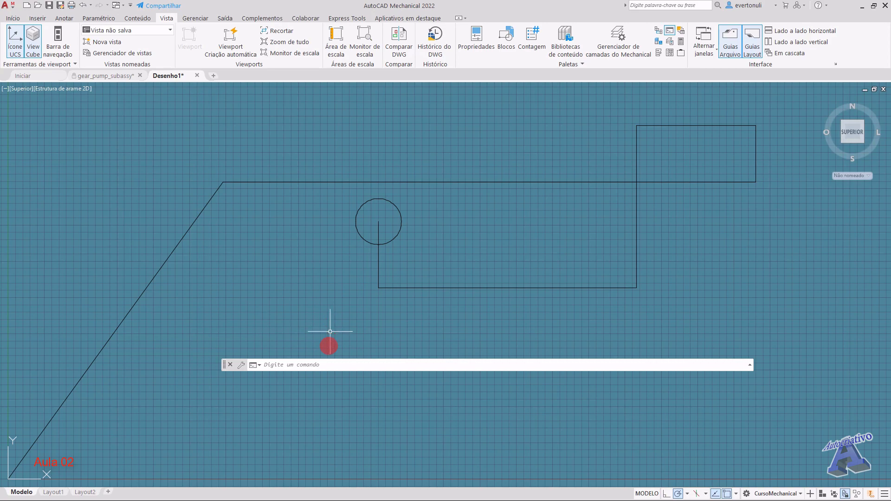
# Step: Close the command line window, confirming the closure, and display it again
pyautogui.click(229, 366)
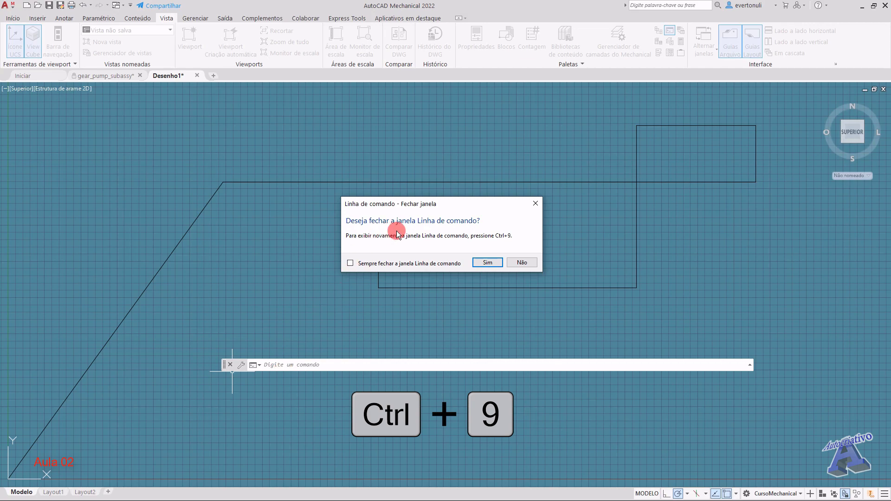
pyautogui.click(492, 263)
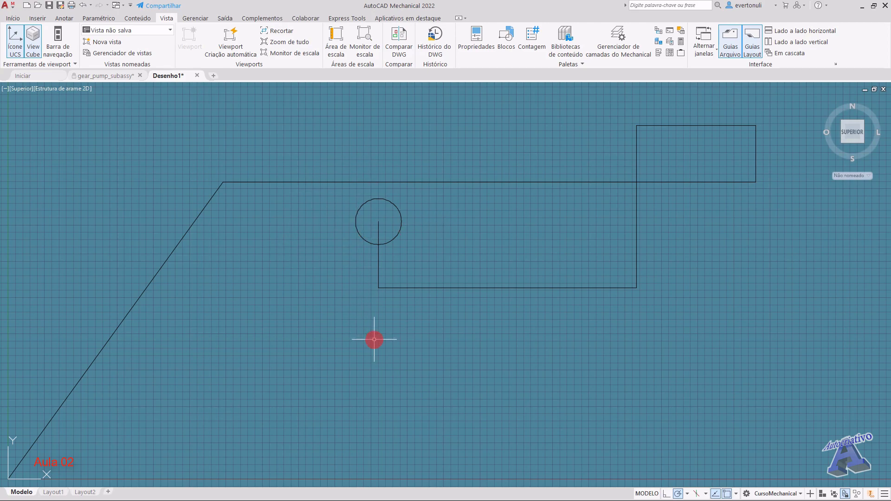
pyautogui.hotkey('ctrl', '9')
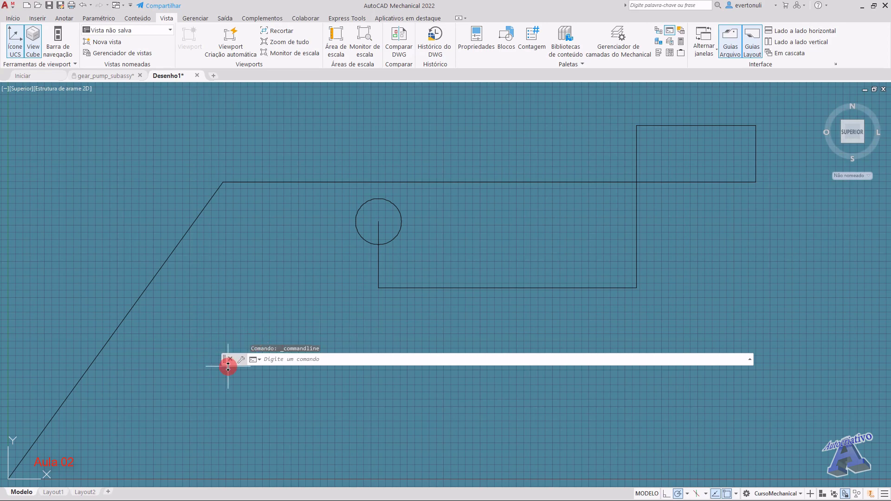
# Step: Dock the command line along the bottom of the drawing area and reduce its height to a single line
pyautogui.moveTo(224, 361)
pyautogui.mouseDown()
pyautogui.moveTo(212, 367)
pyautogui.moveTo(215, 406)
pyautogui.moveTo(203, 405)
pyautogui.moveTo(213, 406)
pyautogui.moveTo(210, 336)
pyautogui.moveTo(203, 411)
pyautogui.moveTo(119, 482)
pyautogui.mouseUp()
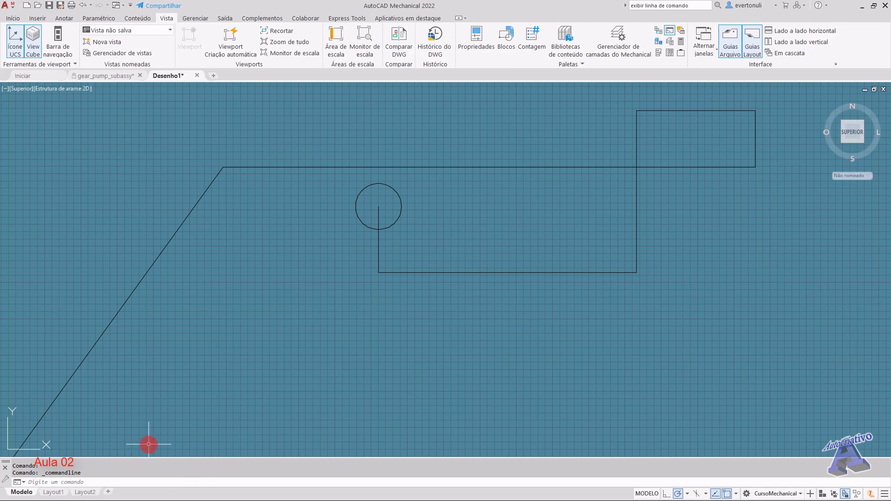
pyautogui.moveTo(93, 474); pyautogui.dragTo(19, 466)
pyautogui.click(160, 469)
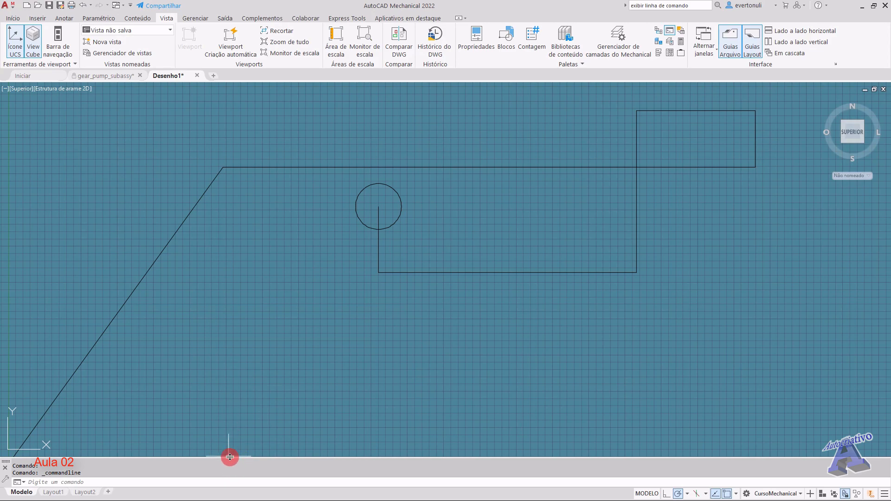
pyautogui.moveTo(230, 457); pyautogui.dragTo(232, 479)
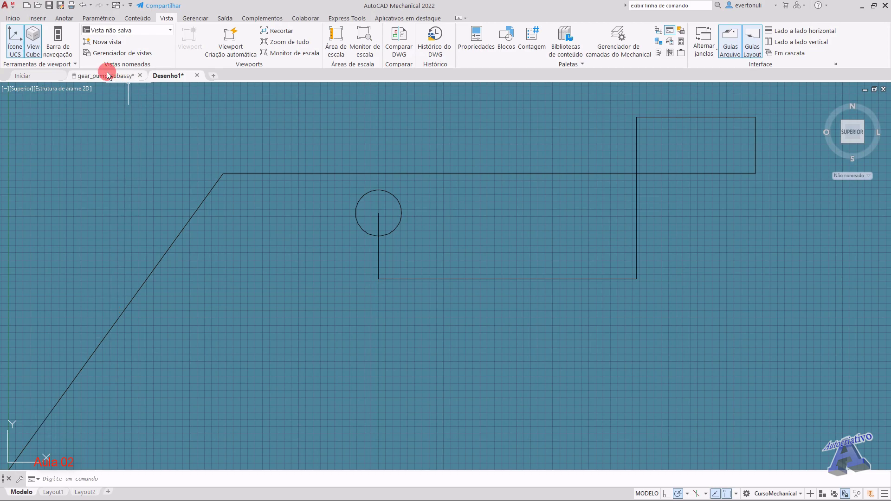
# Step: Preview the open drawings, view gear_pump_subassy and return to Desenho1
pyautogui.moveTo(107, 75)
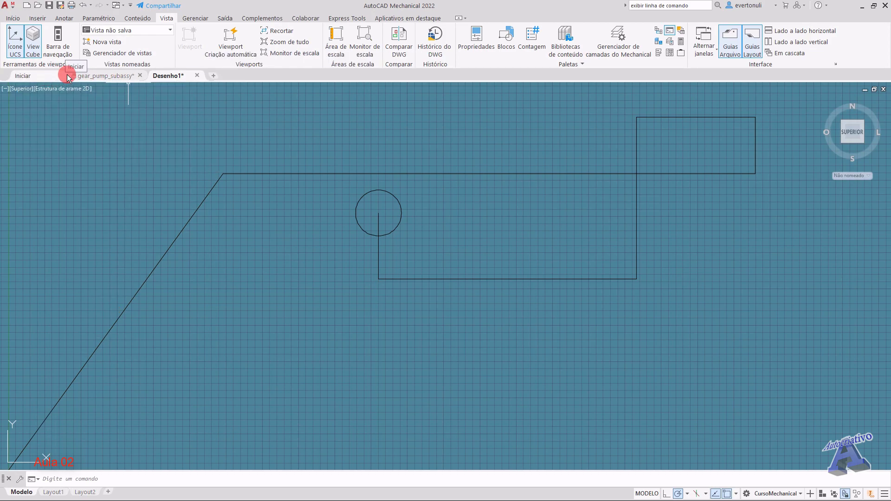
pyautogui.moveTo(180, 78)
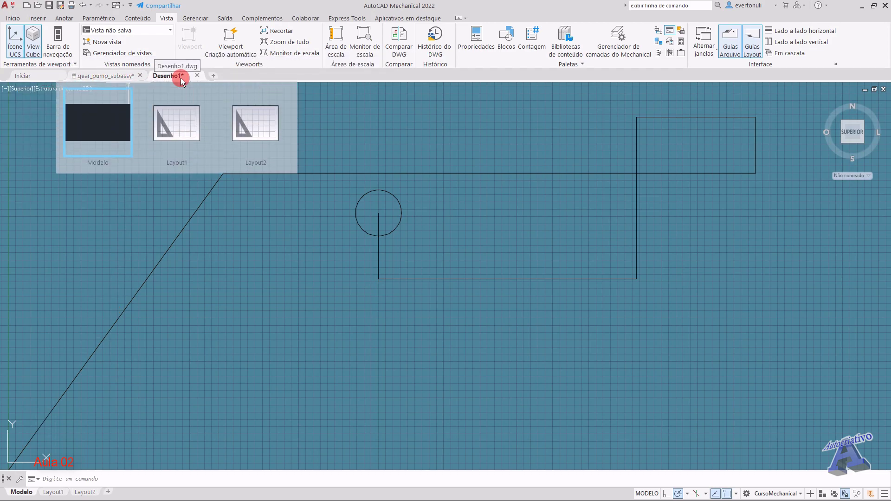
pyautogui.click(105, 76)
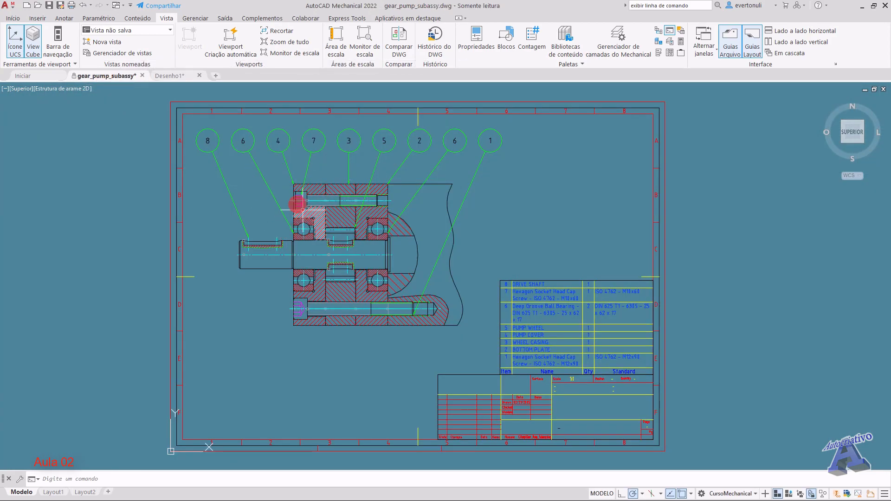
pyautogui.click(172, 76)
# Step: Create a new blank drawing and switch back to Desenho1
pyautogui.click(213, 75)
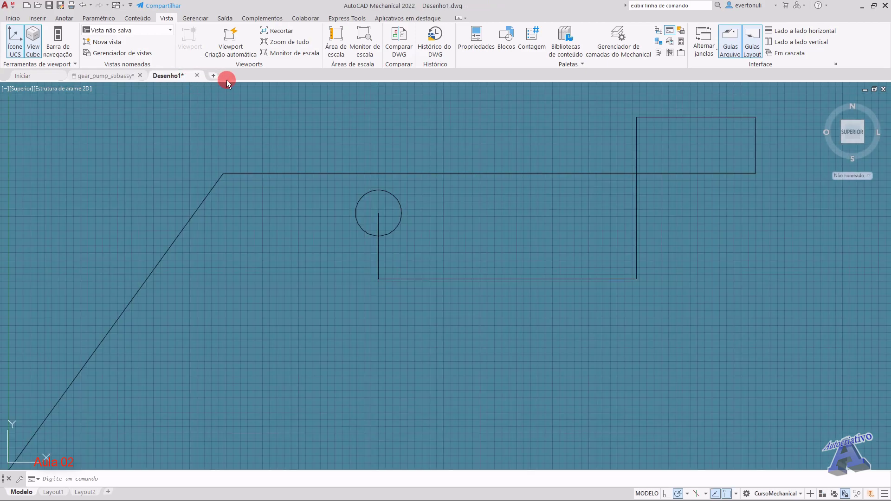
pyautogui.click(184, 77)
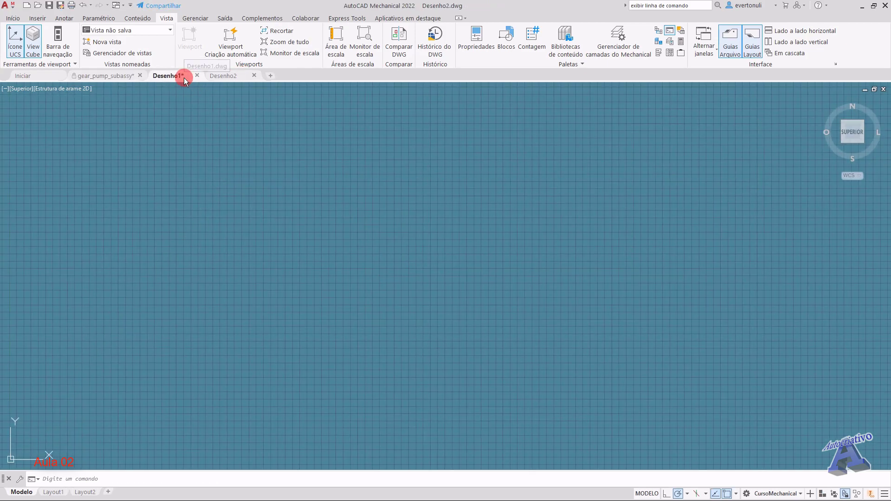
pyautogui.click(213, 77)
pyautogui.click(186, 77)
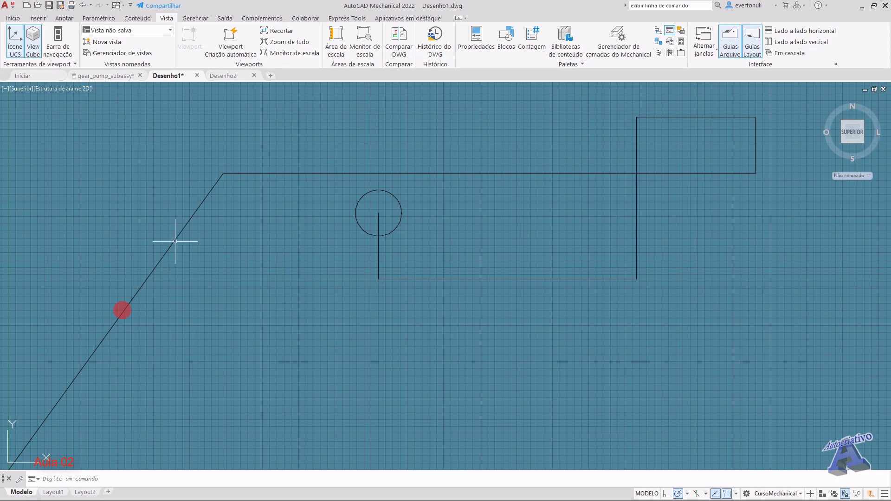
# Step: View the Layout1 sheet, return to model space and preview the drawing's layouts
pyautogui.click(54, 493)
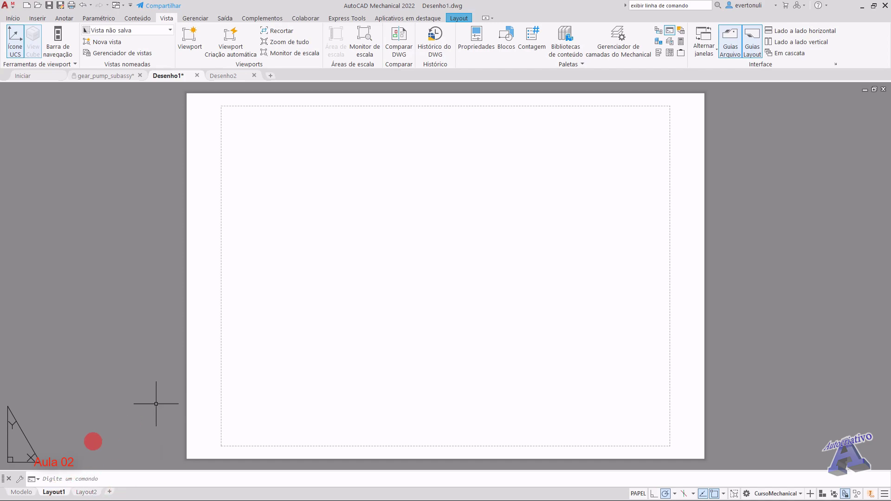
pyautogui.click(21, 493)
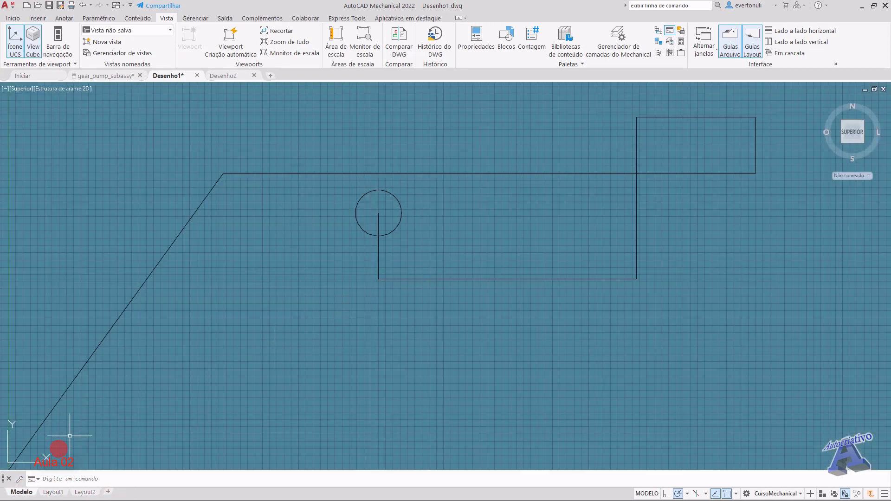
pyautogui.moveTo(53, 494)
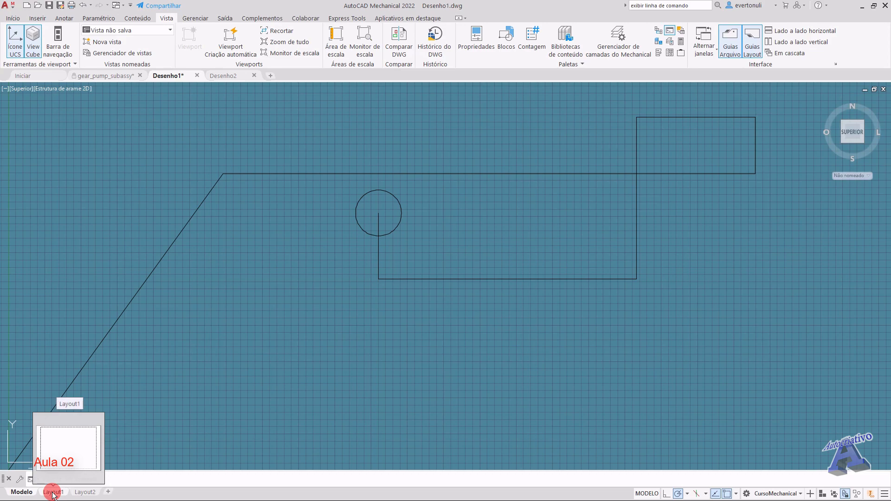
pyautogui.moveTo(84, 494)
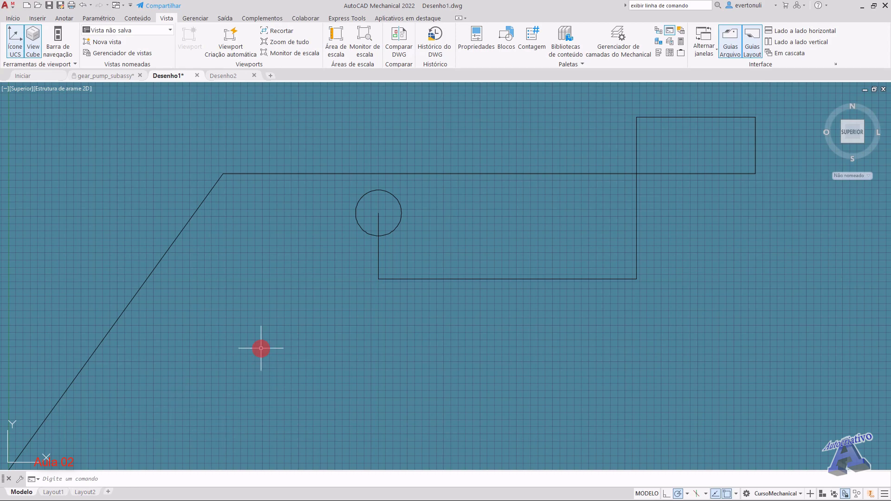
pyautogui.moveTo(320, 319)
pyautogui.mouseDown()
pyautogui.moveTo(622, 409)
pyautogui.moveTo(304, 310)
pyautogui.moveTo(364, 319)
pyautogui.moveTo(285, 305)
pyautogui.mouseUp()
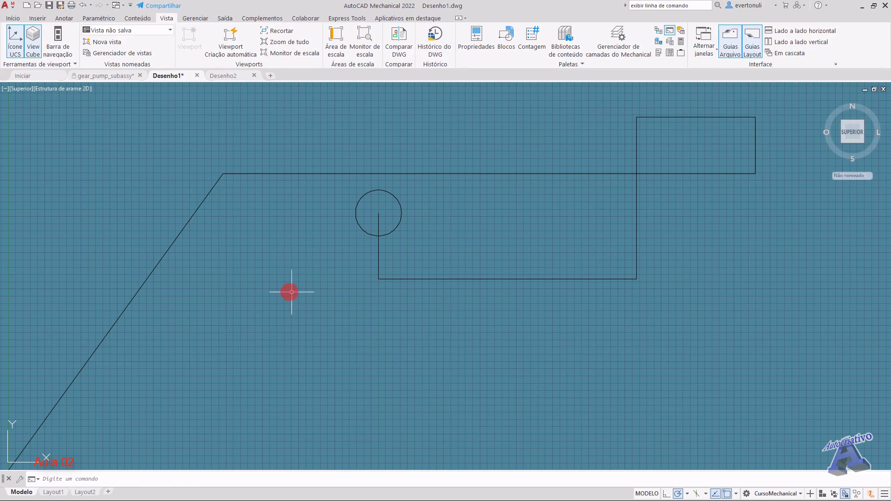
# Step: Set the colour of the main grid lines in 2D model space to Branco and apply it
pyautogui.click(6, 5)
pyautogui.click(97, 278)
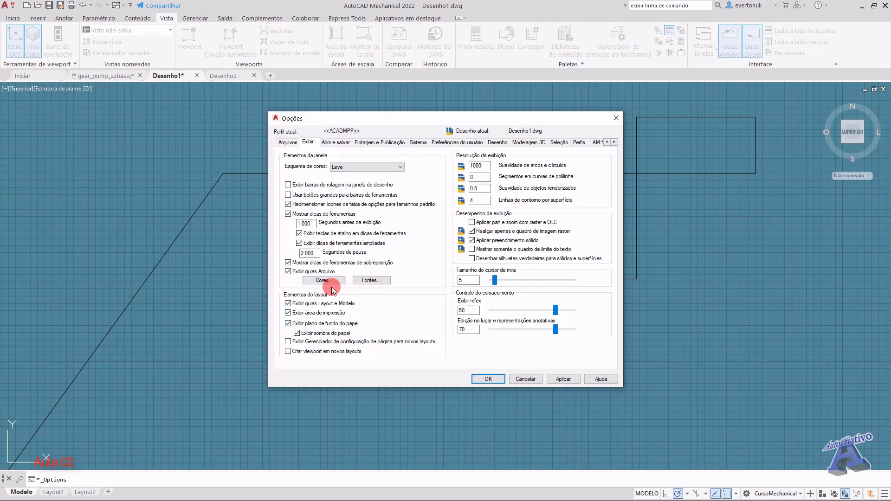
pyautogui.click(327, 281)
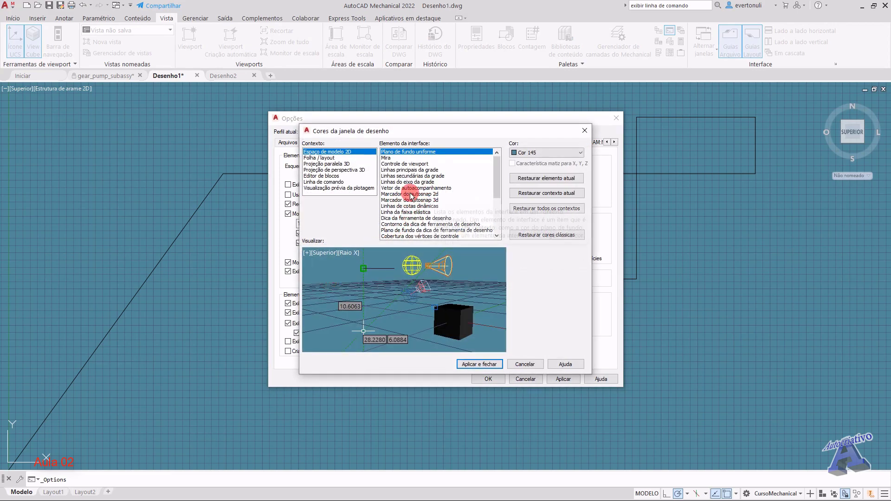
pyautogui.click(432, 170)
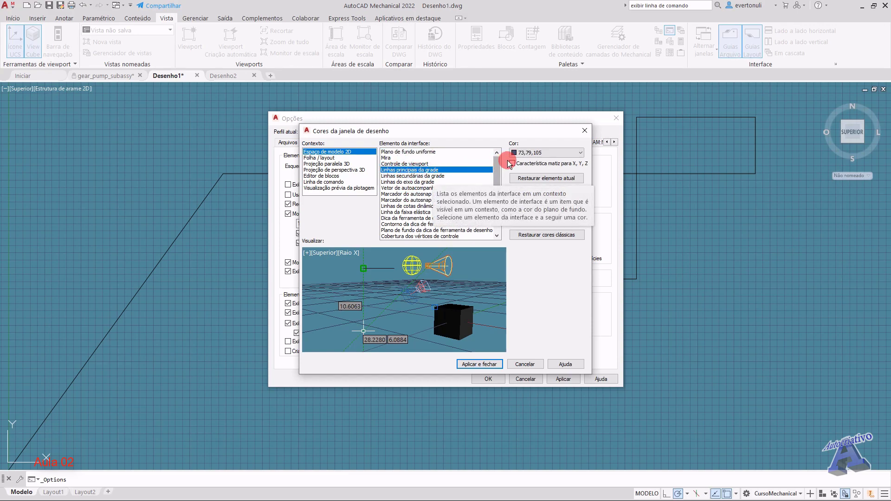
pyautogui.click(532, 153)
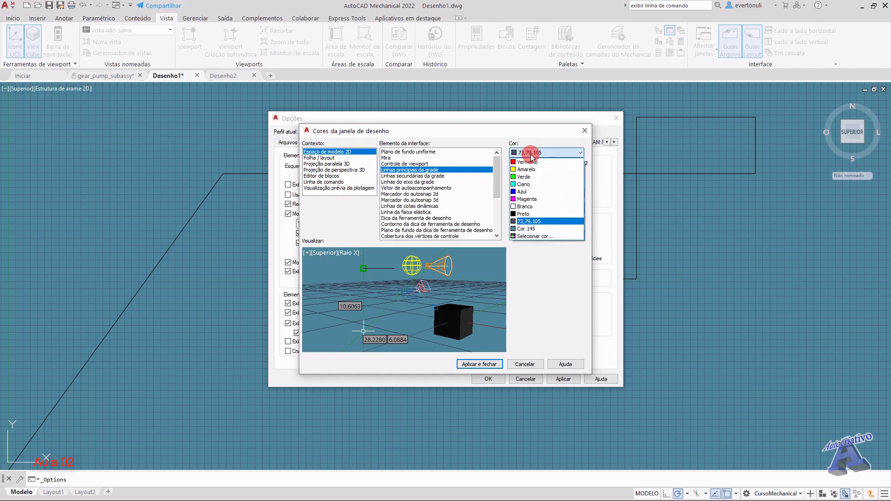
pyautogui.click(526, 207)
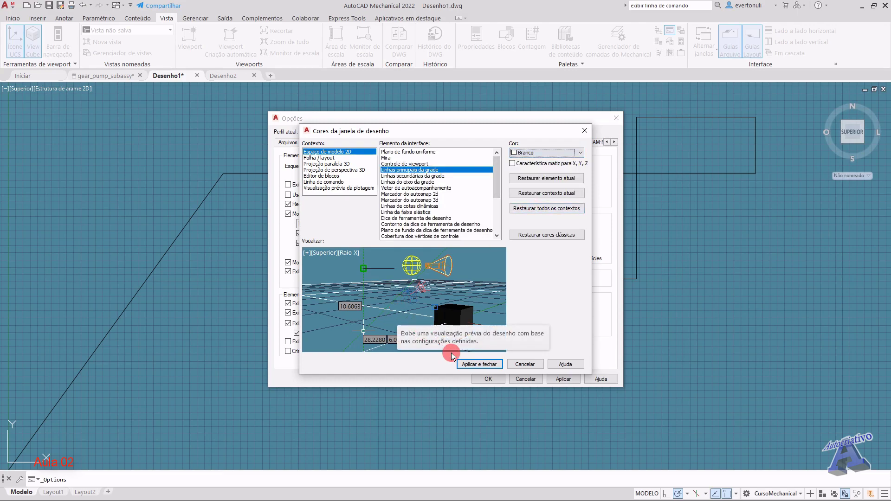
pyautogui.click(475, 364)
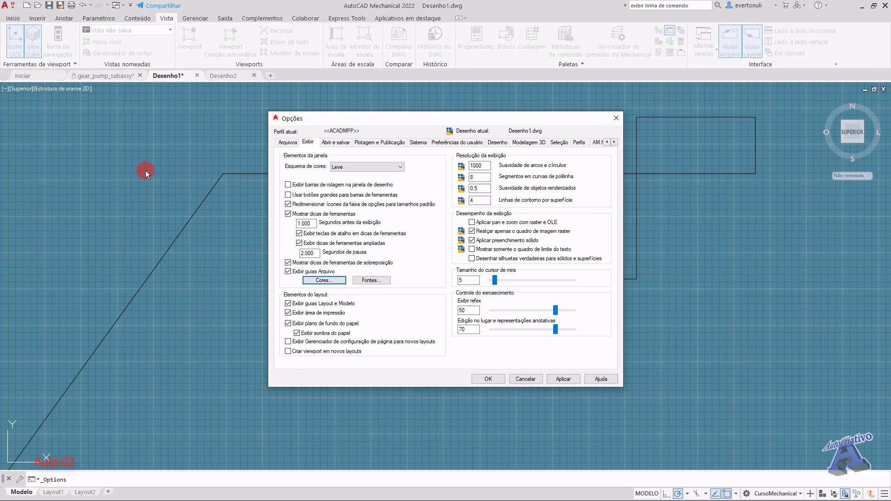
# Step: Set the colour of the secondary grid lines in 2D model space to Branco and apply it
pyautogui.click(324, 281)
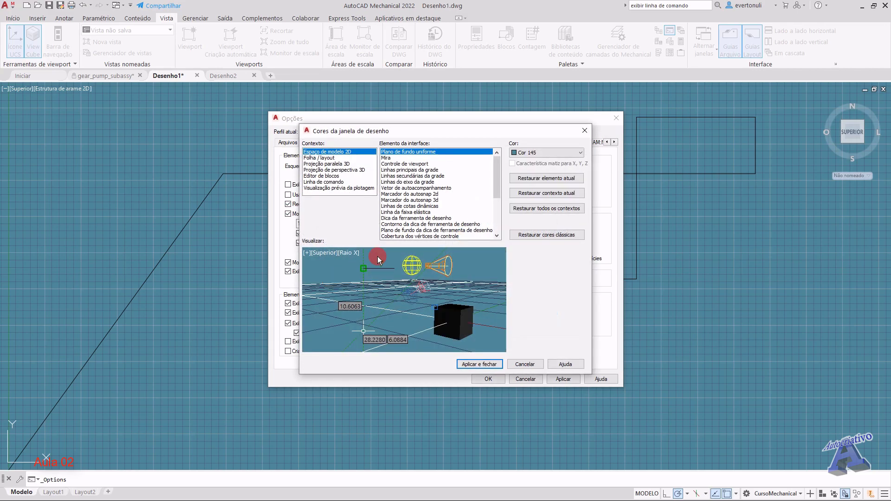
pyautogui.click(416, 182)
pyautogui.click(417, 177)
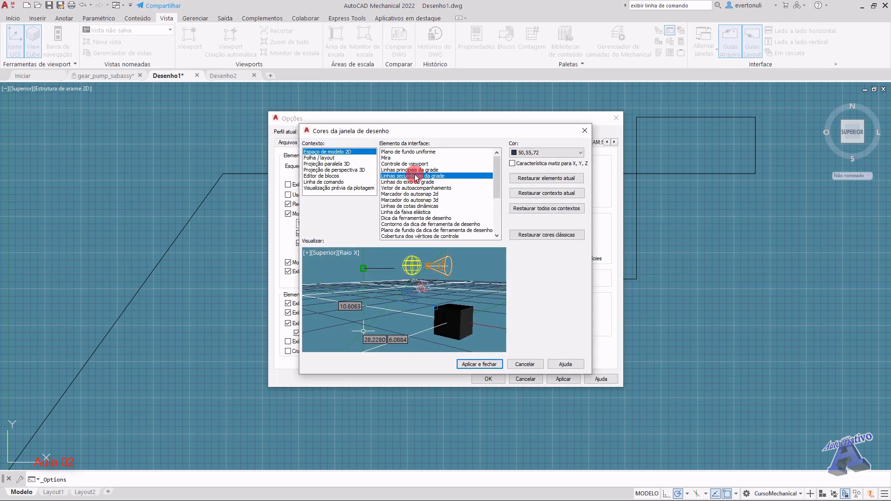
pyautogui.click(533, 153)
pyautogui.click(523, 207)
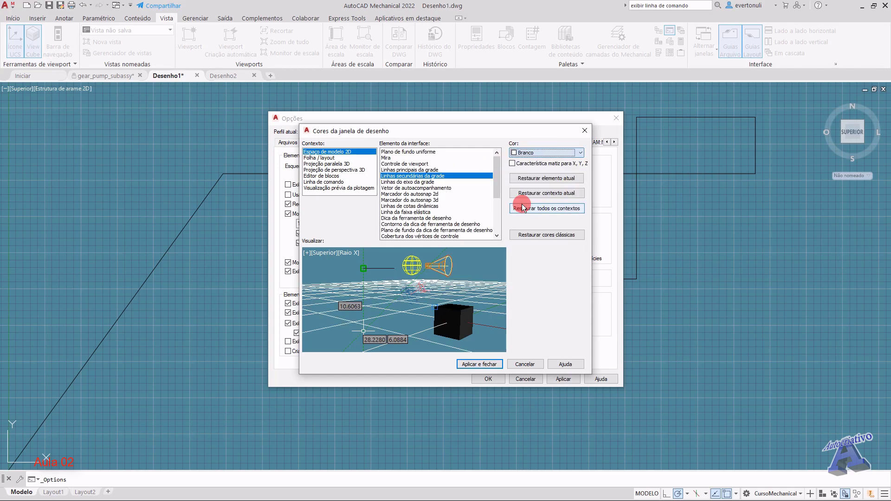
pyautogui.click(469, 365)
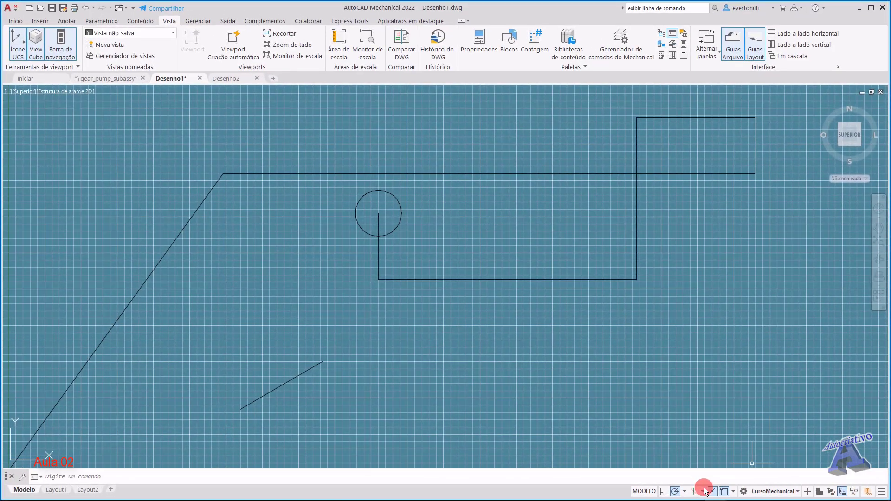
# Step: Customise the status bar so that the Grade toggle is displayed on it
pyautogui.click(883, 490)
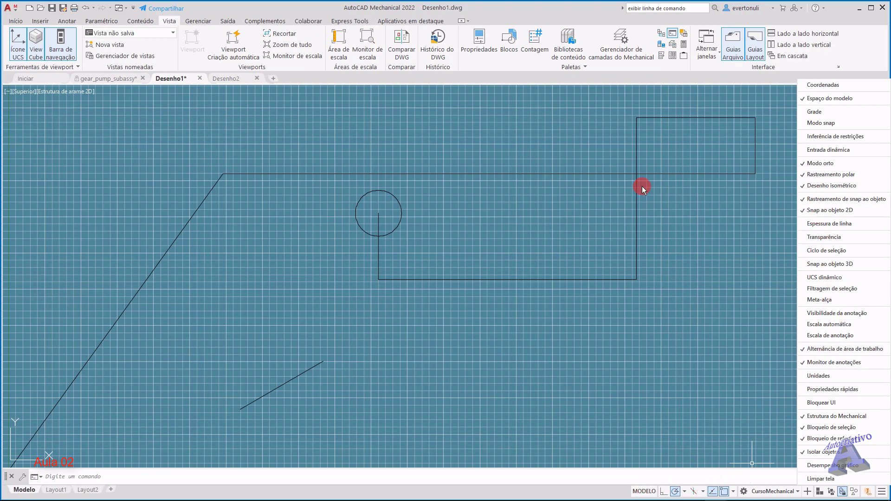
pyautogui.click(816, 113)
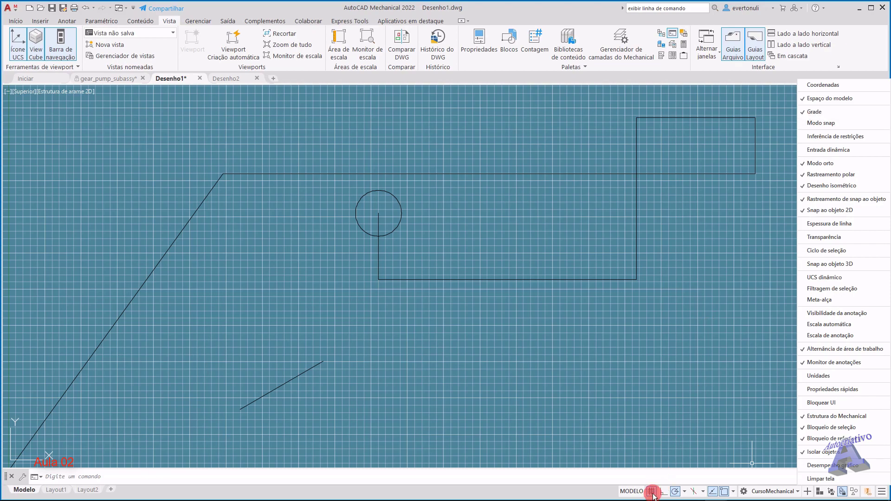
pyautogui.click(817, 113)
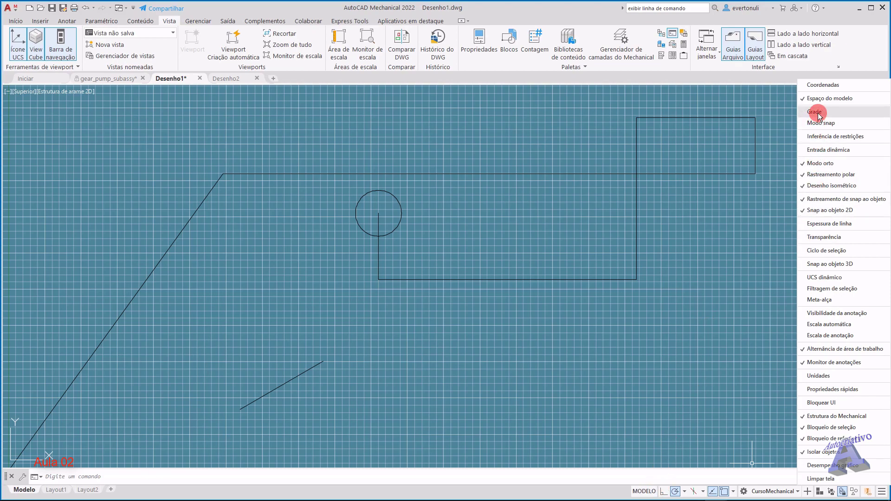
pyautogui.click(834, 114)
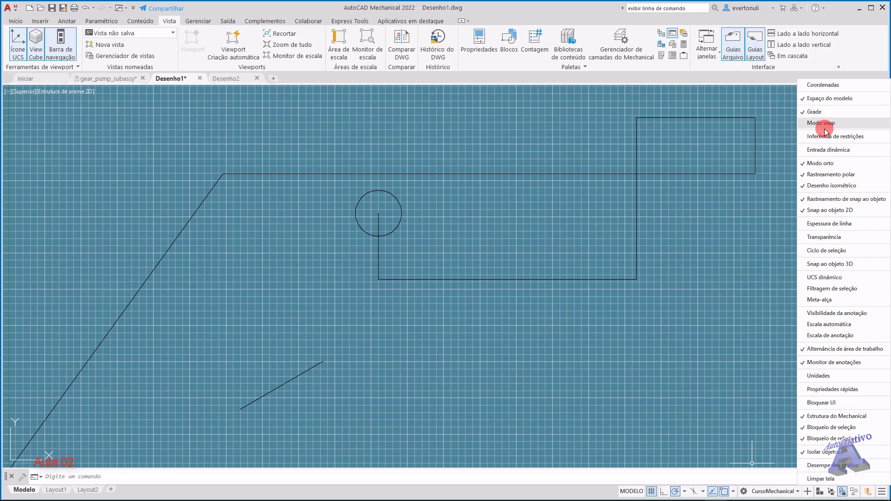
pyautogui.click(690, 316)
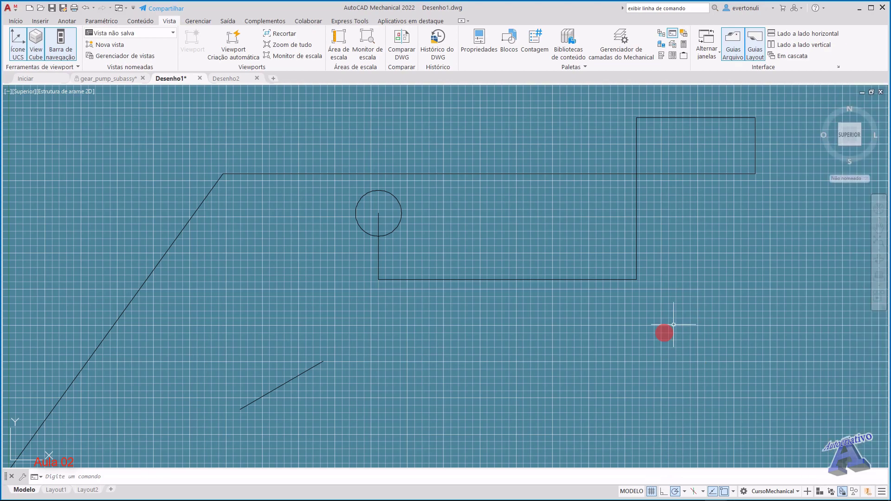
pyautogui.click(636, 394)
pyautogui.click(651, 434)
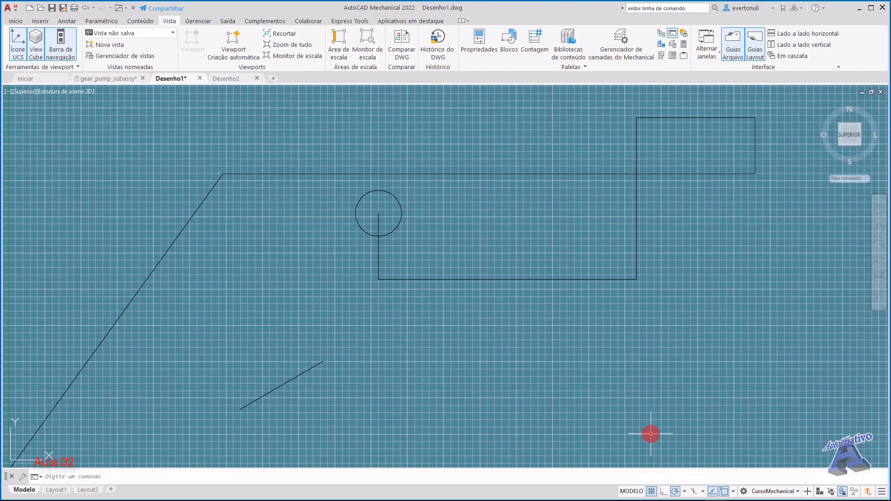
# Step: Turn the drawing grid off, toggle its display on and off several times, and leave it off
pyautogui.click(652, 491)
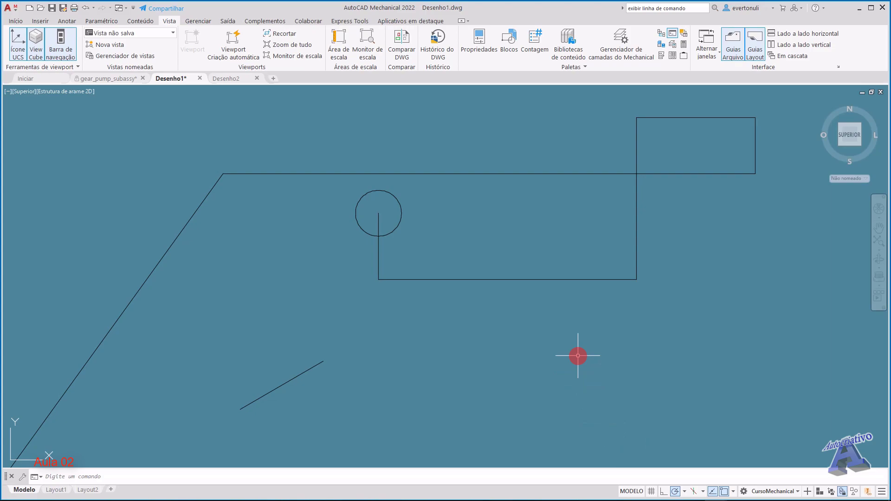
pyautogui.press('F7')
pyautogui.press('F7')
pyautogui.press('F7')
pyautogui.press('F7')
pyautogui.press('F7')
pyautogui.press('F7')
pyautogui.press('F7')
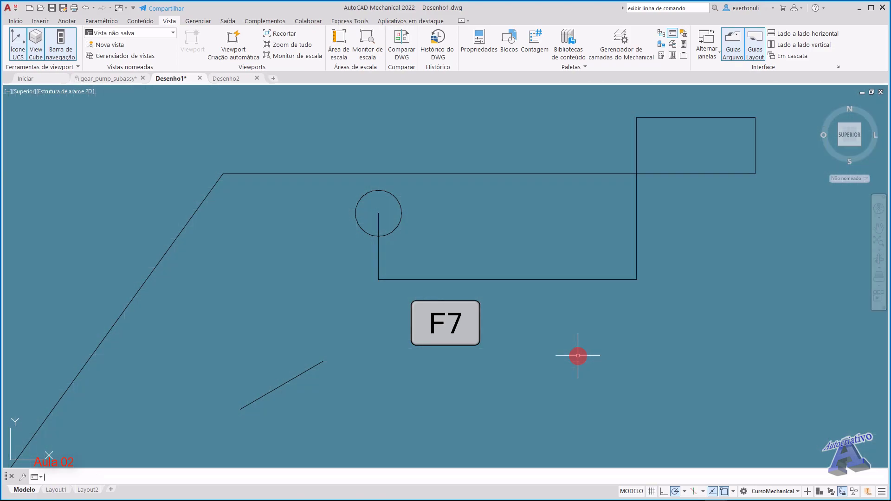
pyautogui.press('F7')
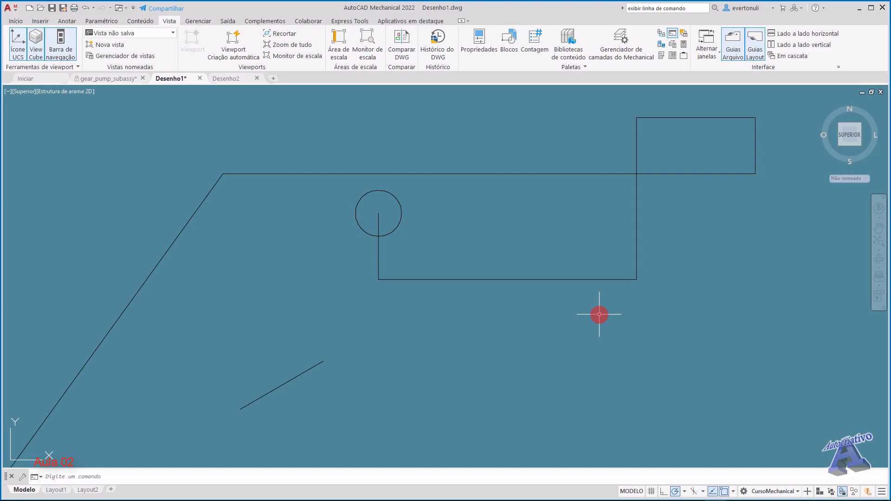
pyautogui.press('F7')
pyautogui.press('F7')
pyautogui.press('F7')
pyautogui.press('F7')
pyautogui.press('F7')
pyautogui.press('F7')
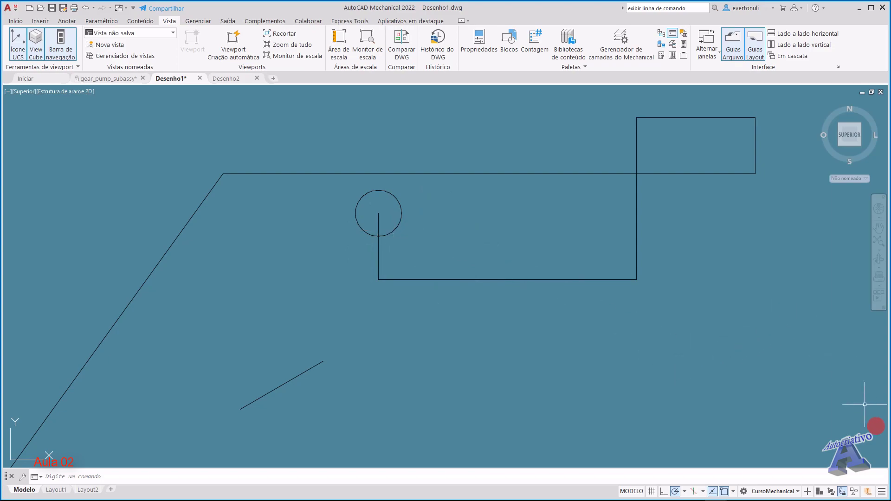
# Step: Remove the Espaço do modelo and Grade entries from the status bar
pyautogui.click(881, 492)
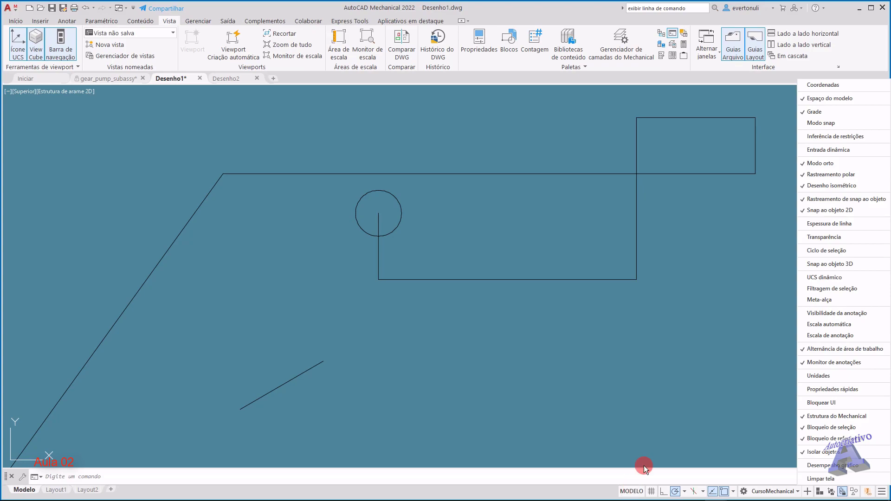
pyautogui.click(807, 100)
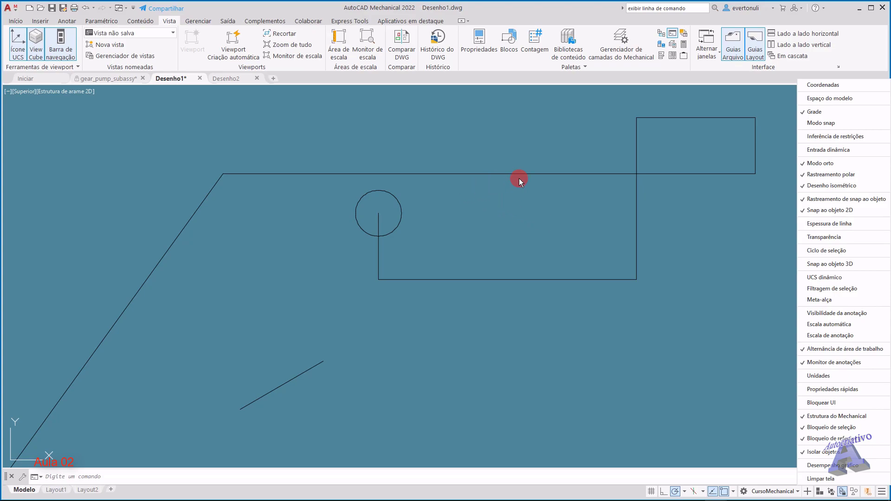
pyautogui.click(815, 112)
pyautogui.click(690, 220)
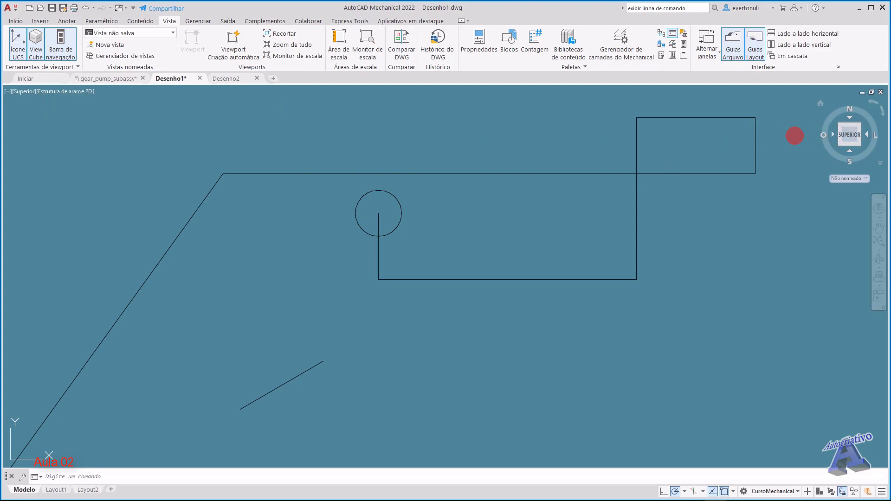
# Step: Switch to the gear_pump_subassy drawing and orbit it freely with the ViewCube to a tilted 3D angle
pyautogui.click(101, 80)
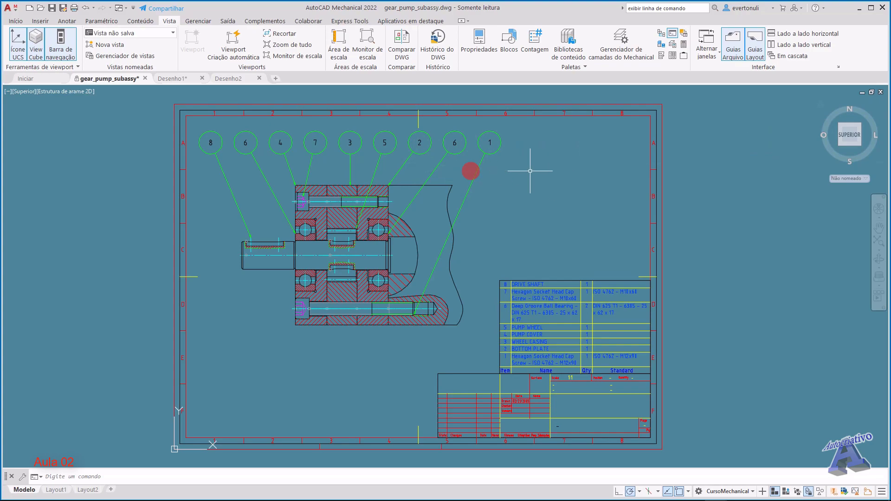
pyautogui.click(850, 131)
pyautogui.moveTo(850, 131)
pyautogui.mouseDown()
pyautogui.moveTo(802, 99)
pyautogui.moveTo(785, 466)
pyautogui.moveTo(779, 93)
pyautogui.moveTo(588, 200)
pyautogui.mouseUp()
pyautogui.moveTo(367, 361); pyautogui.dragTo(342, 202, button='middle')
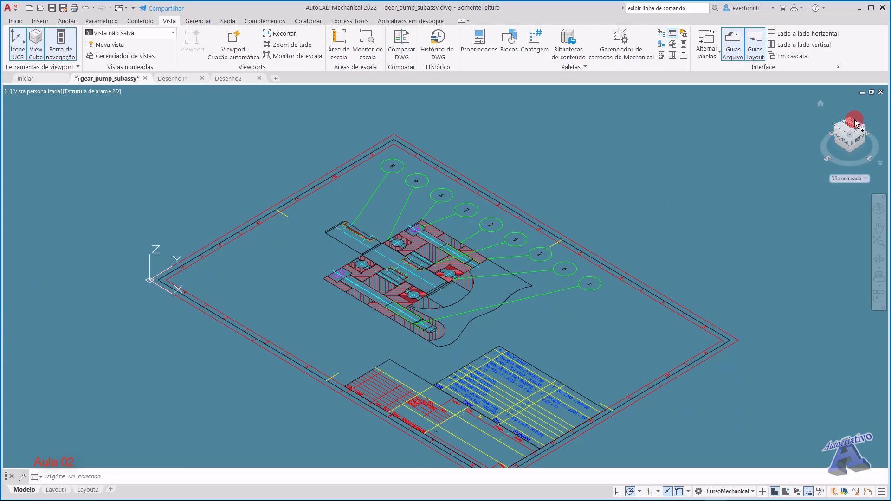
pyautogui.moveTo(853, 124)
pyautogui.mouseDown()
pyautogui.moveTo(859, 119)
pyautogui.moveTo(868, 144)
pyautogui.moveTo(884, 93)
pyautogui.moveTo(866, 458)
pyautogui.moveTo(853, 462)
pyautogui.mouseUp()
pyautogui.press('Escape')
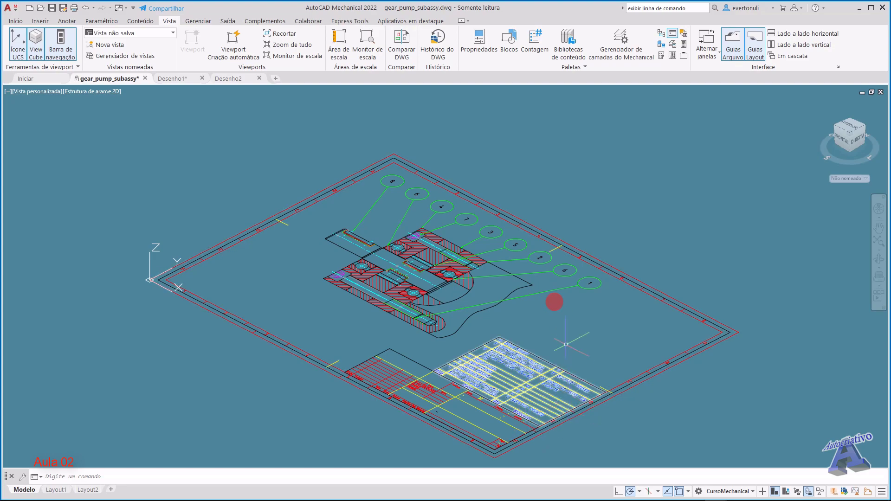
# Step: View the drawing from the south-east isometric, top and right orientations, and return to a top view with the ViewCube
pyautogui.click(851, 134)
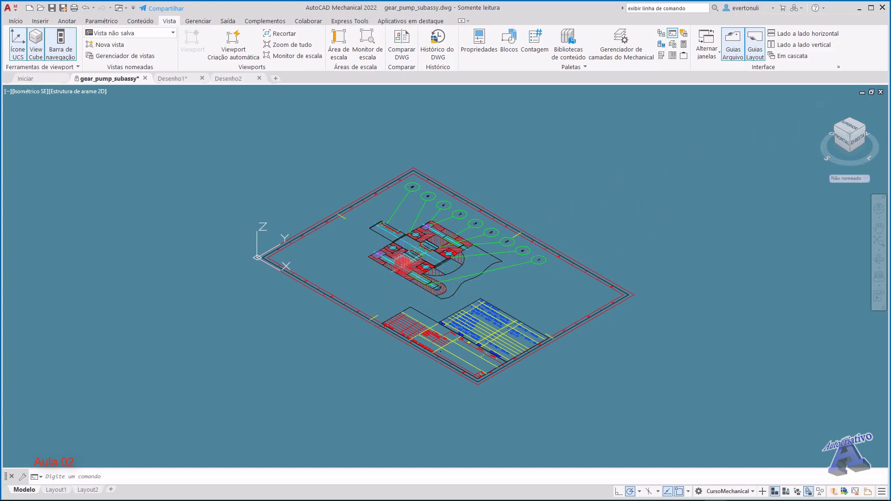
pyautogui.click(853, 129)
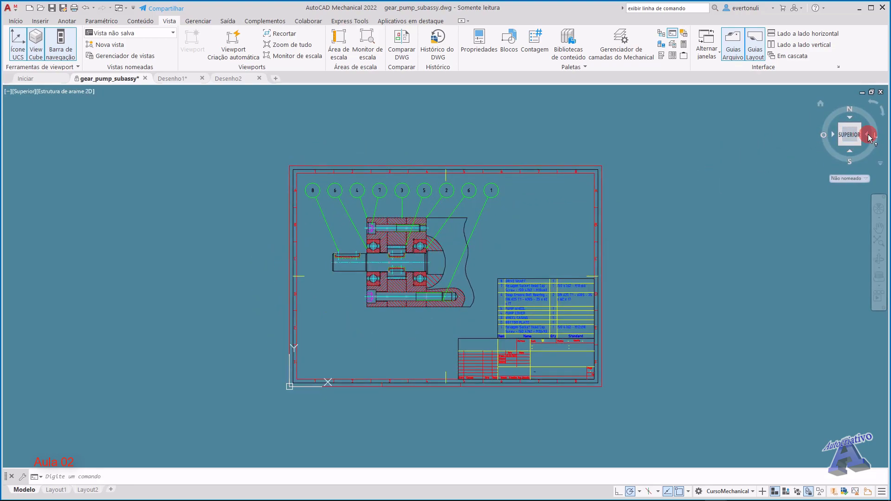
pyautogui.click(869, 136)
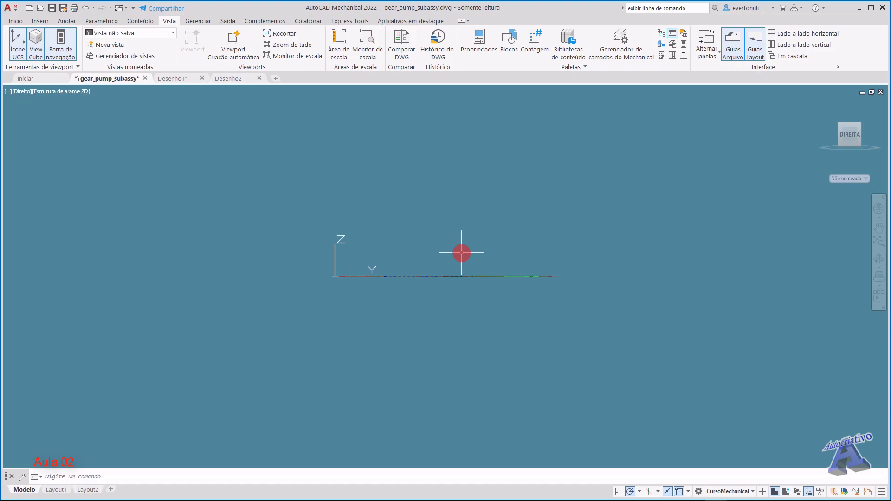
pyautogui.moveTo(838, 136)
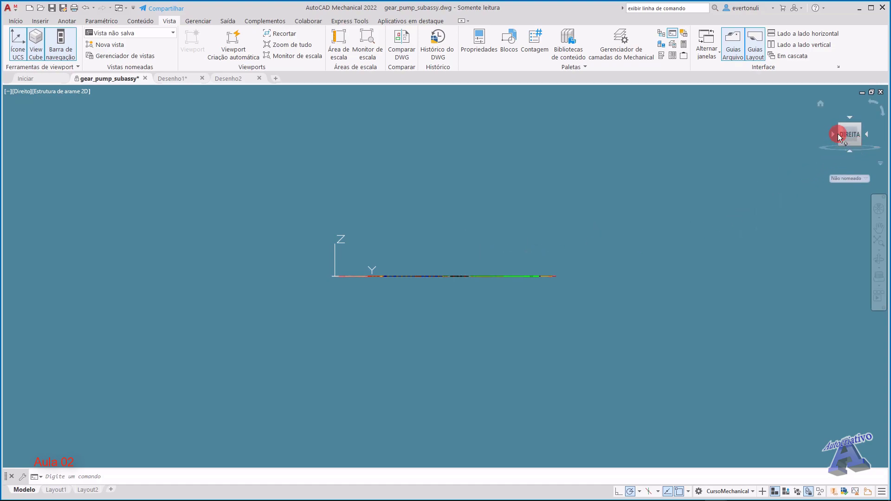
pyautogui.click(849, 116)
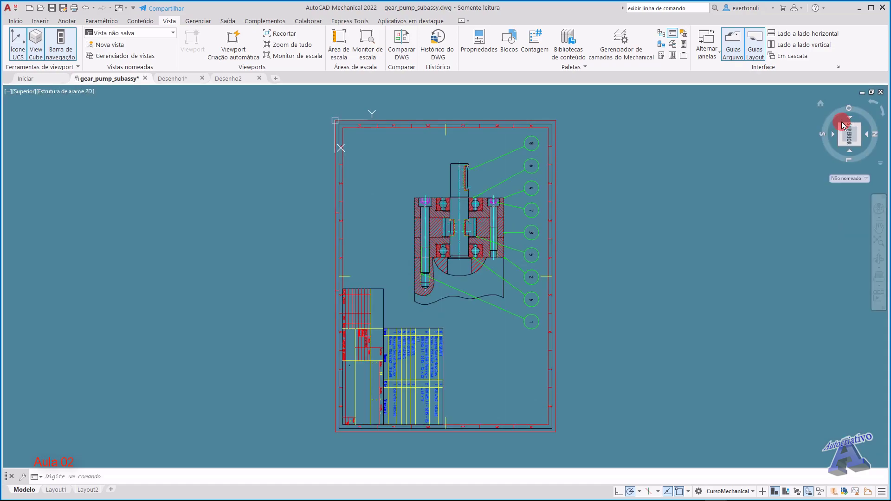
# Step: Flip the drawing to the bottom view, orient it with north up, and return to a rotated top view
pyautogui.moveTo(875, 137)
pyautogui.mouseDown()
pyautogui.moveTo(859, 136)
pyautogui.moveTo(858, 151)
pyautogui.moveTo(832, 137)
pyautogui.moveTo(840, 132)
pyautogui.moveTo(848, 153)
pyautogui.moveTo(849, 142)
pyautogui.mouseUp()
pyautogui.click(850, 141)
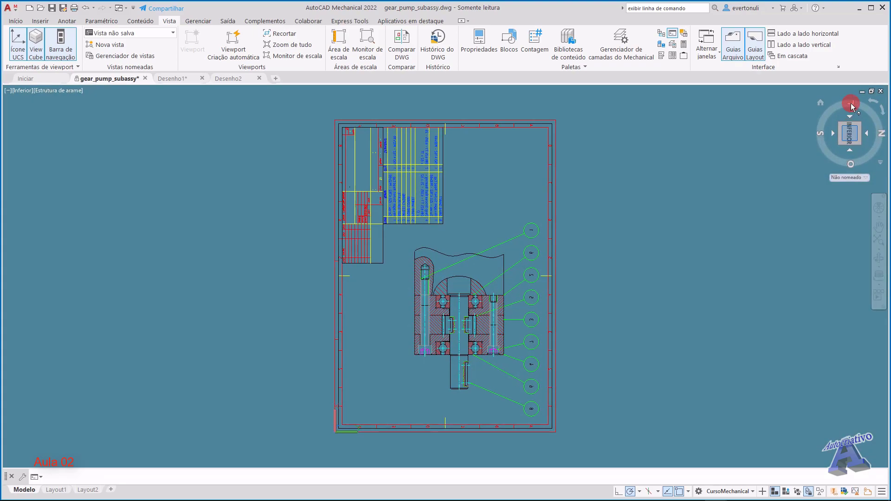
pyautogui.click(868, 101)
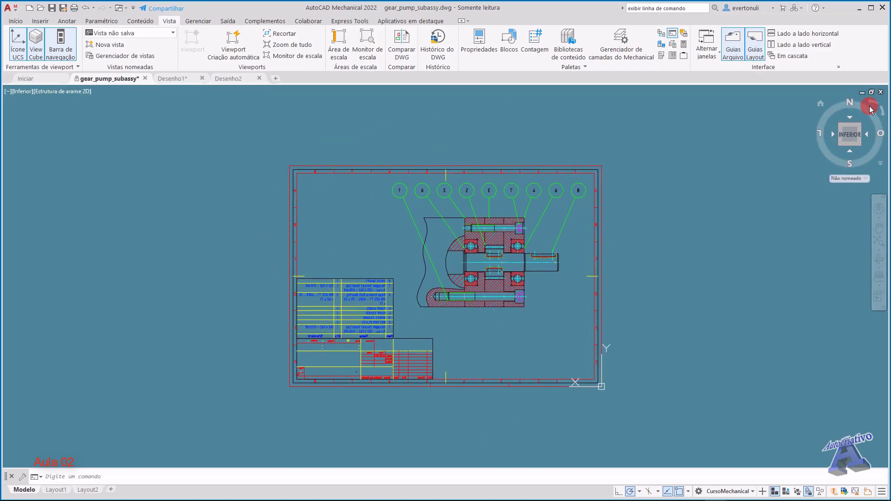
pyautogui.click(874, 107)
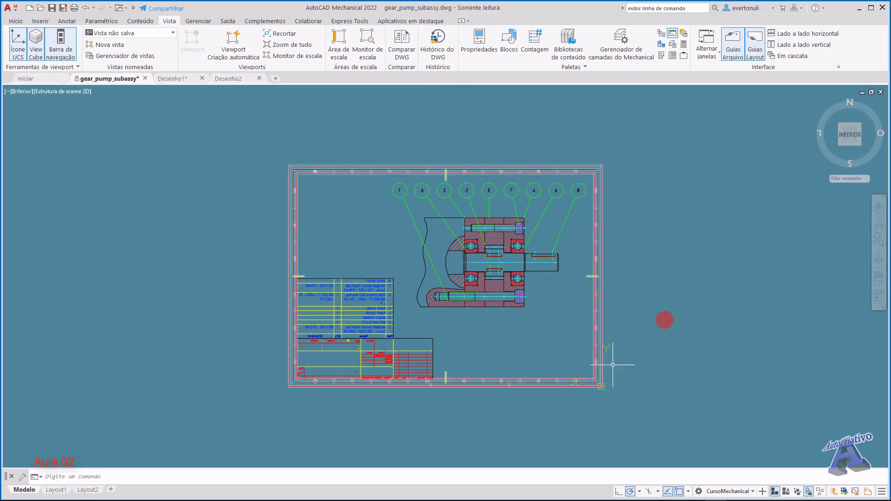
pyautogui.click(820, 134)
pyautogui.click(846, 118)
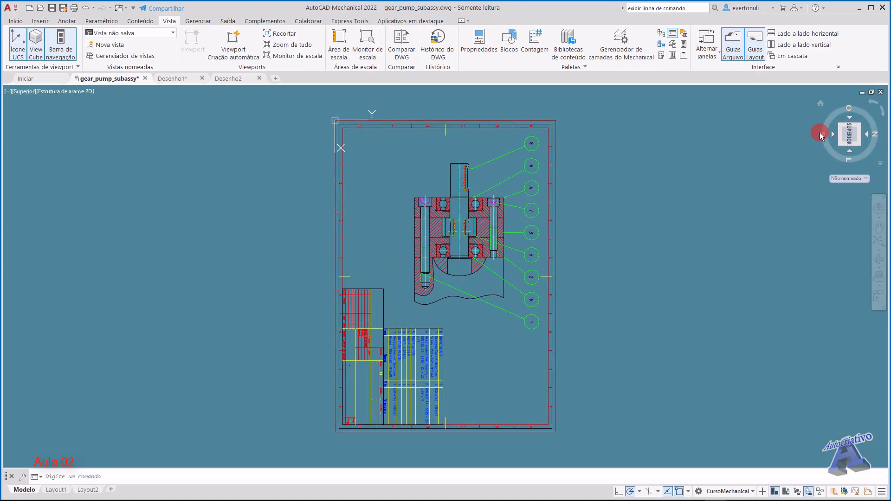
# Step: Switch the drawing to the front view with the ViewCube and review the ViewCube's projection and settings options
pyautogui.click(821, 134)
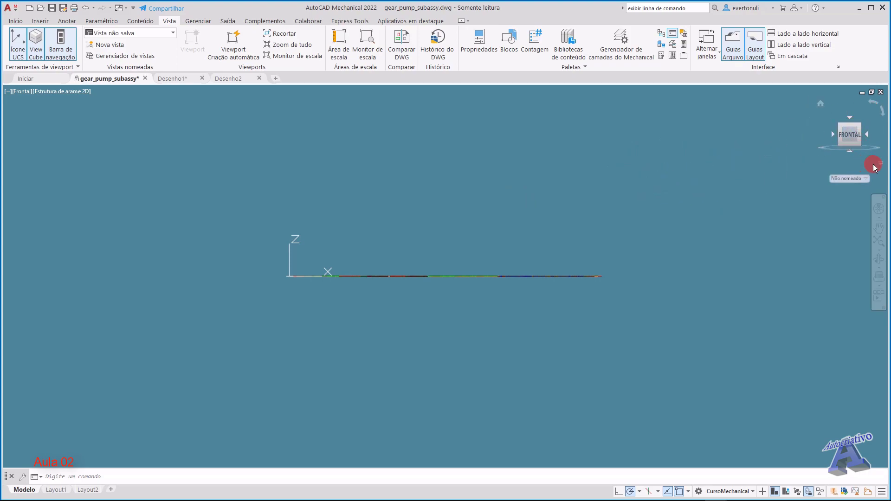
pyautogui.click(880, 165)
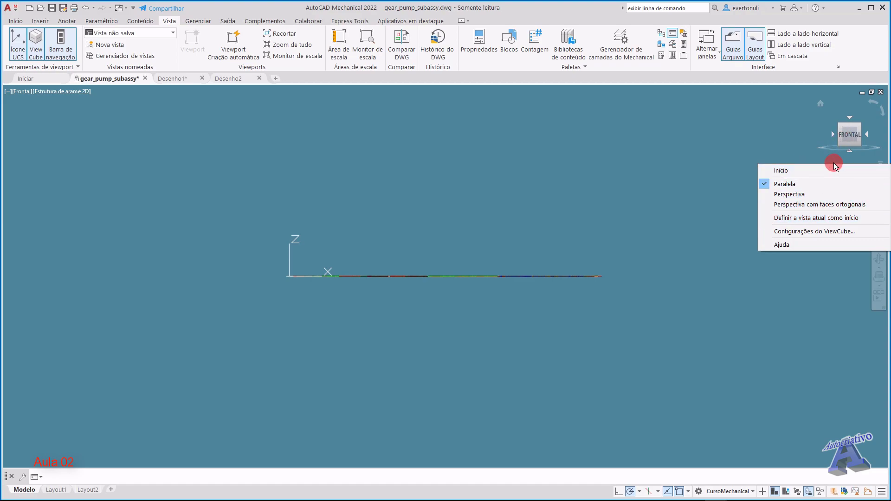
pyautogui.click(822, 127)
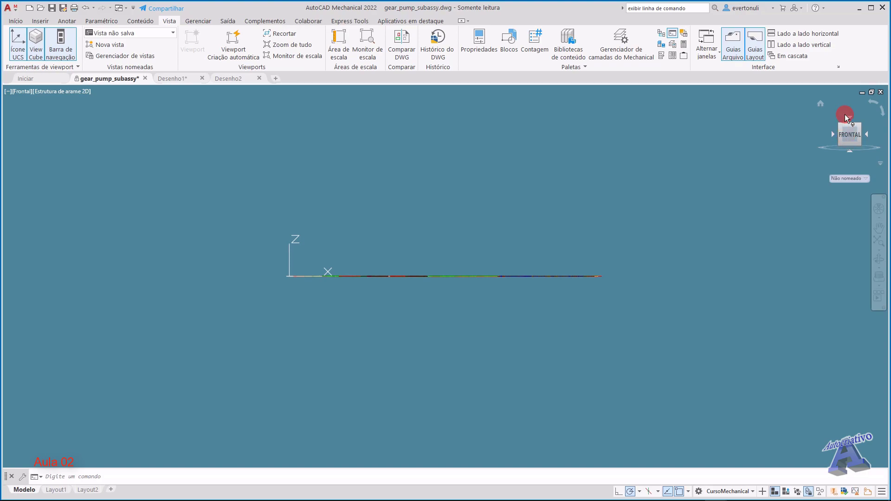
pyautogui.click(881, 166)
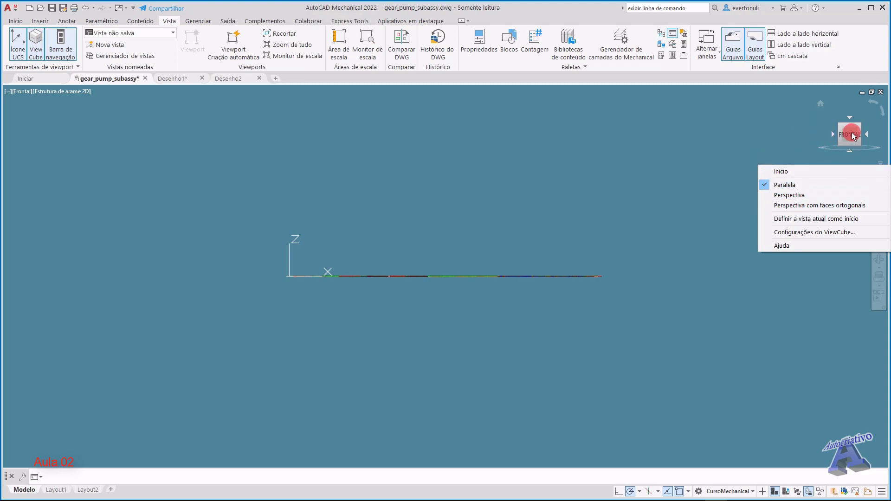
# Step: Turn the ViewCube display off and on again, and restore the drawing's home view
pyautogui.click(31, 52)
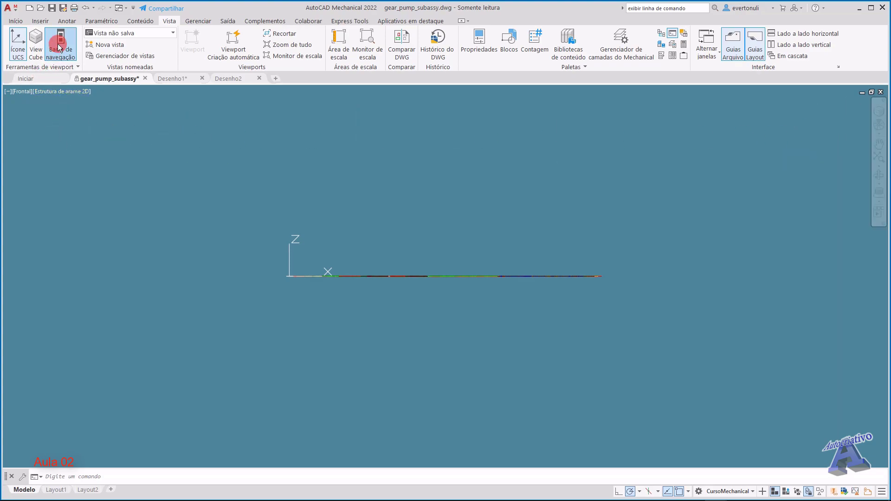
pyautogui.click(25, 52)
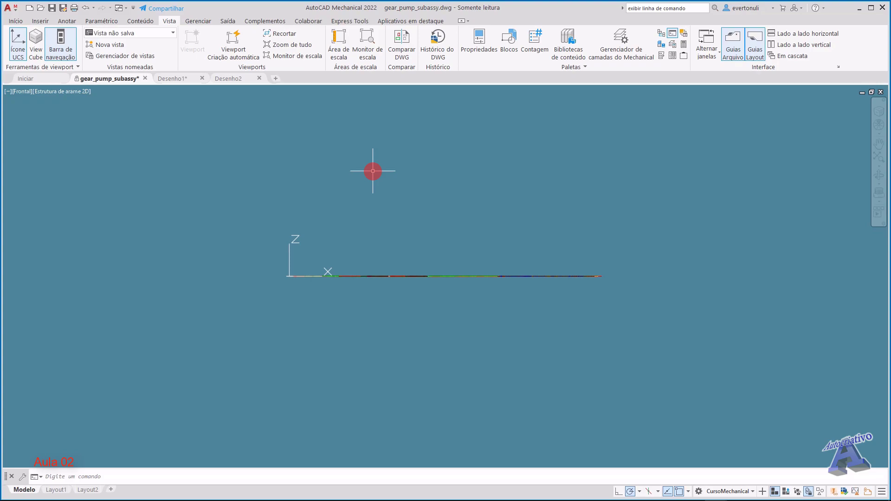
pyautogui.moveTo(380, 177); pyautogui.dragTo(268, 221, button='middle')
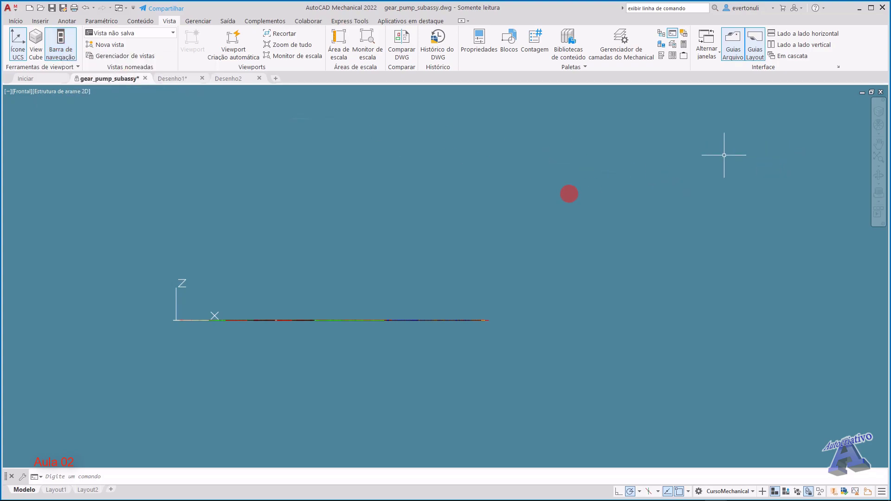
pyautogui.click(35, 44)
pyautogui.moveTo(839, 124)
pyautogui.click(820, 103)
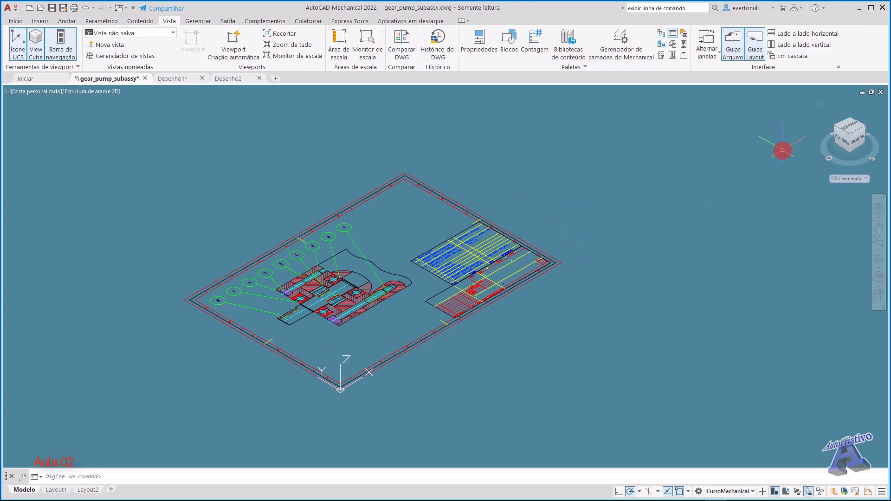
pyautogui.click(878, 215)
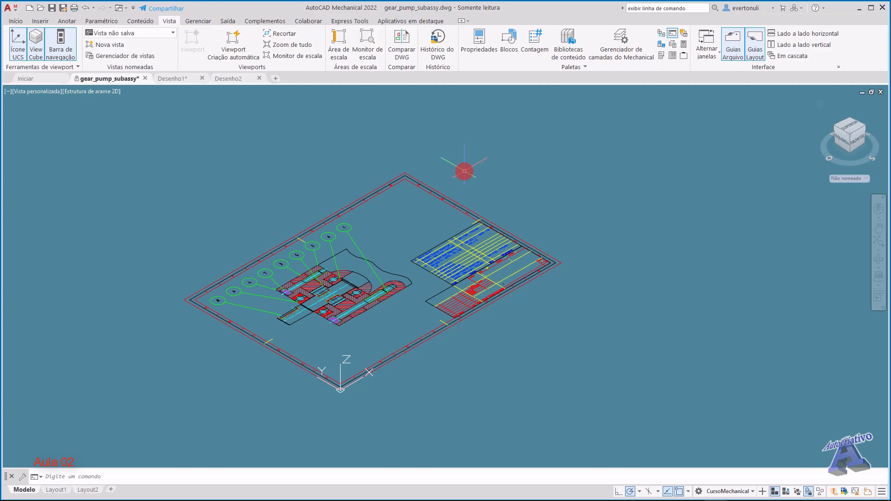
pyautogui.click(560, 122)
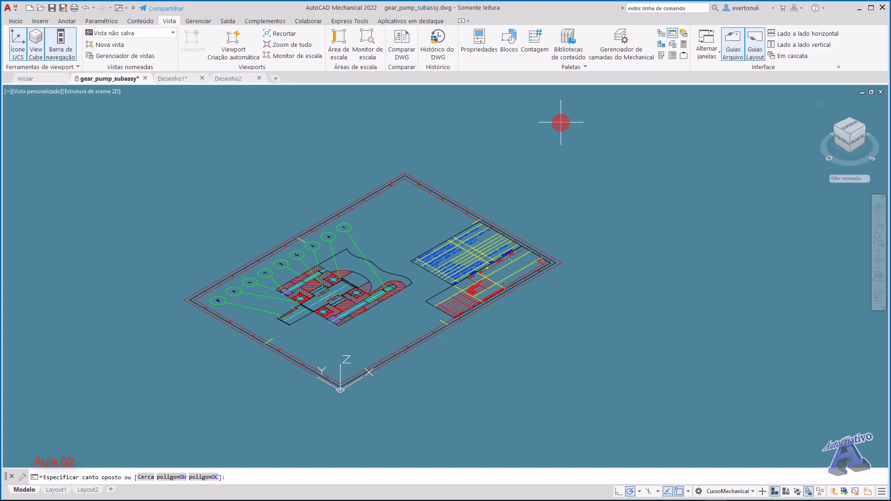
pyautogui.moveTo(561, 123)
pyautogui.mouseDown()
pyautogui.moveTo(577, 165)
pyautogui.moveTo(548, 195)
pyautogui.moveTo(520, 202)
pyautogui.moveTo(484, 178)
pyautogui.moveTo(525, 193)
pyautogui.moveTo(608, 200)
pyautogui.moveTo(696, 246)
pyautogui.moveTo(734, 155)
pyautogui.moveTo(616, 139)
pyautogui.mouseUp()
pyautogui.moveTo(611, 138)
pyautogui.mouseDown()
pyautogui.moveTo(617, 155)
pyautogui.moveTo(490, 217)
pyautogui.moveTo(493, 130)
pyautogui.mouseUp()
pyautogui.moveTo(495, 116)
pyautogui.mouseDown()
pyautogui.moveTo(650, 163)
pyautogui.moveTo(641, 269)
pyautogui.mouseUp()
pyautogui.moveTo(668, 302)
pyautogui.mouseDown()
pyautogui.moveTo(603, 247)
pyautogui.moveTo(629, 209)
pyautogui.moveTo(715, 191)
pyautogui.mouseUp()
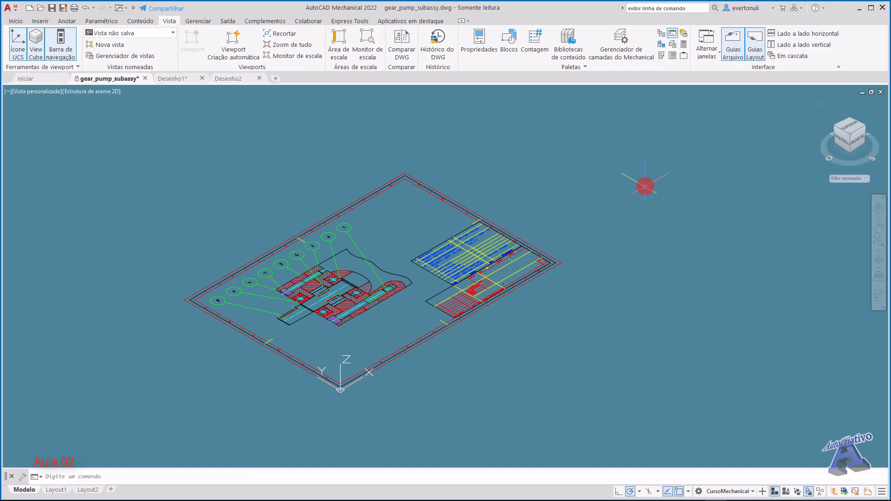
# Step: Set the drawing to the top view with the ViewCube and pan the sheet around the model space
pyautogui.moveTo(642, 183); pyautogui.dragTo(466, 183, button='middle')
pyautogui.moveTo(244, 231)
pyautogui.mouseDown(button='middle')
pyautogui.moveTo(229, 243)
pyautogui.moveTo(368, 245)
pyautogui.moveTo(648, 218)
pyautogui.moveTo(323, 204)
pyautogui.moveTo(539, 204)
pyautogui.moveTo(255, 204)
pyautogui.moveTo(534, 182)
pyautogui.mouseUp(button='middle')
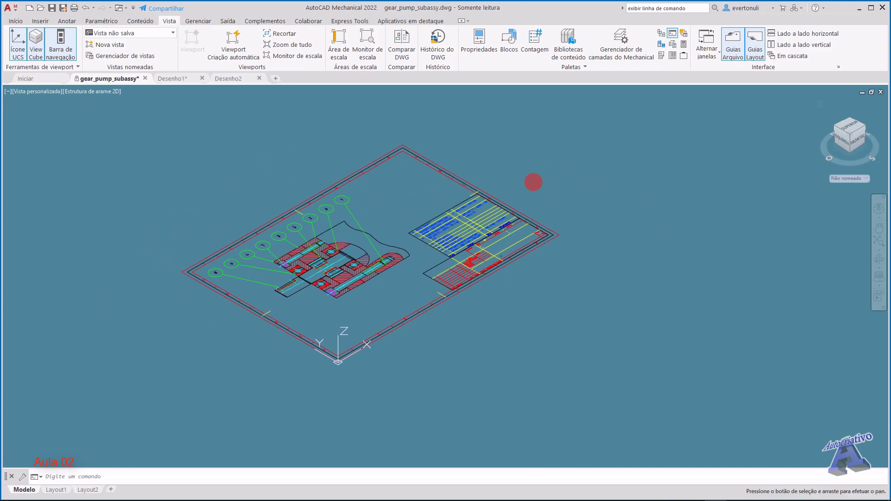
pyautogui.click(853, 130)
pyautogui.moveTo(523, 243)
pyautogui.mouseDown(button='middle')
pyautogui.moveTo(287, 229)
pyautogui.moveTo(260, 230)
pyautogui.moveTo(530, 244)
pyautogui.moveTo(208, 245)
pyautogui.moveTo(511, 244)
pyautogui.mouseUp(button='middle')
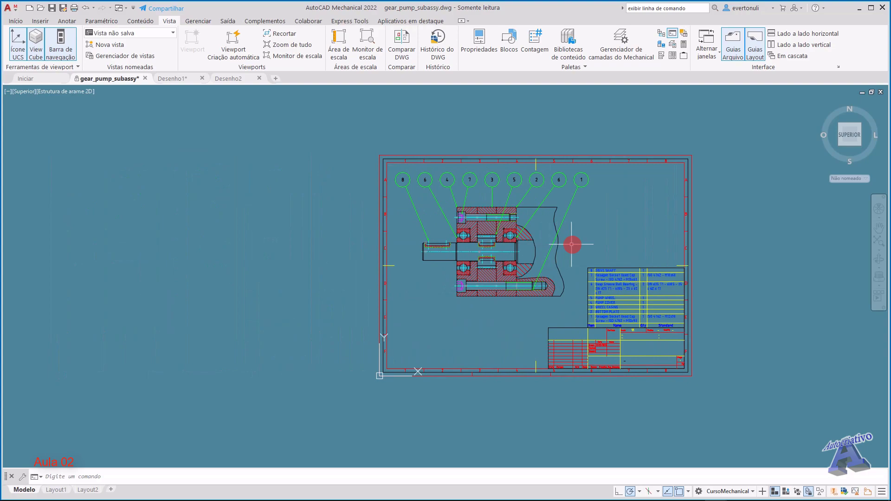
pyautogui.moveTo(575, 245); pyautogui.dragTo(369, 247, button='middle')
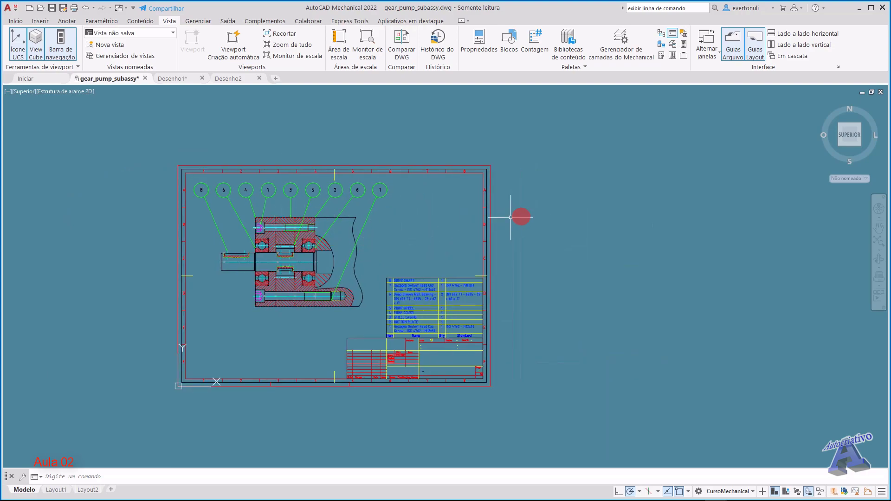
pyautogui.moveTo(639, 227); pyautogui.dragTo(489, 209, button='middle')
pyautogui.moveTo(311, 227); pyautogui.dragTo(473, 223, button='middle')
pyautogui.moveTo(612, 226)
pyautogui.mouseDown(button='middle')
pyautogui.moveTo(369, 217)
pyautogui.moveTo(572, 225)
pyautogui.moveTo(377, 225)
pyautogui.moveTo(535, 234)
pyautogui.mouseUp(button='middle')
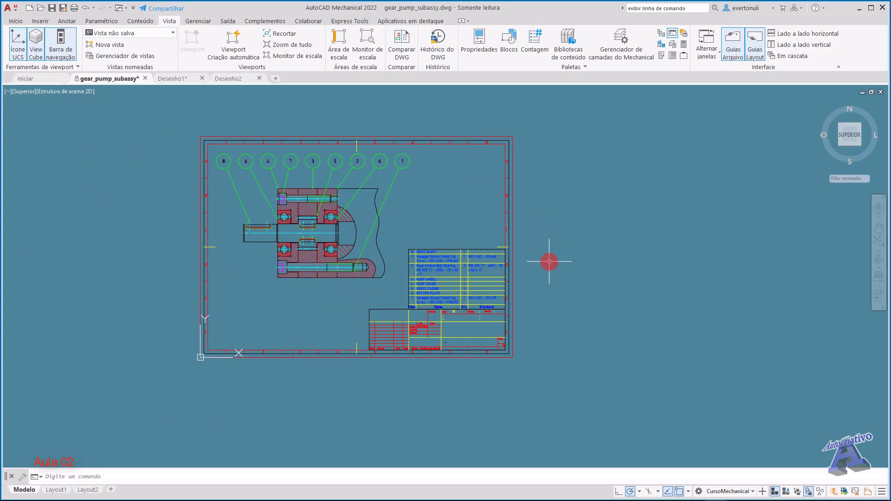
# Step: Examine the deep groove ball bearing's standard designation in the parts list at close range
pyautogui.scroll(4, 549, 262)
pyautogui.scroll(-5, 550, 262)
pyautogui.scroll(3, 549, 262)
pyautogui.scroll(4, 550, 261)
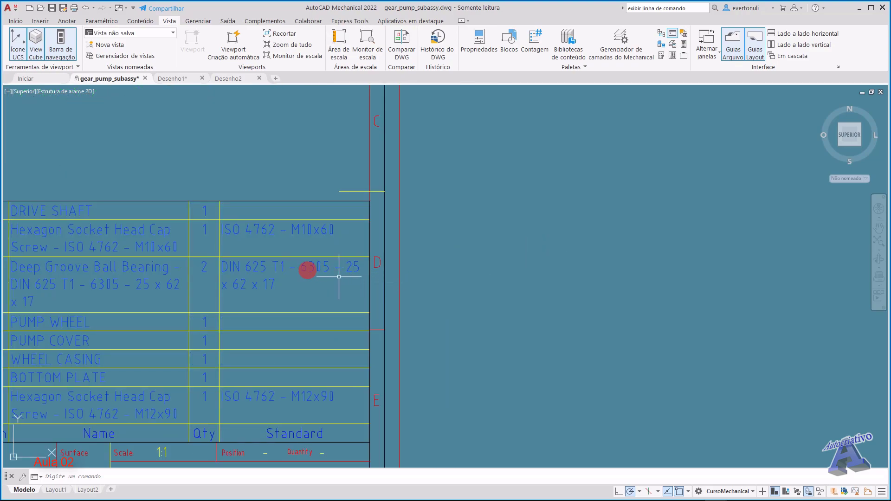
pyautogui.scroll(3, 255, 268)
pyautogui.scroll(3, 195, 280)
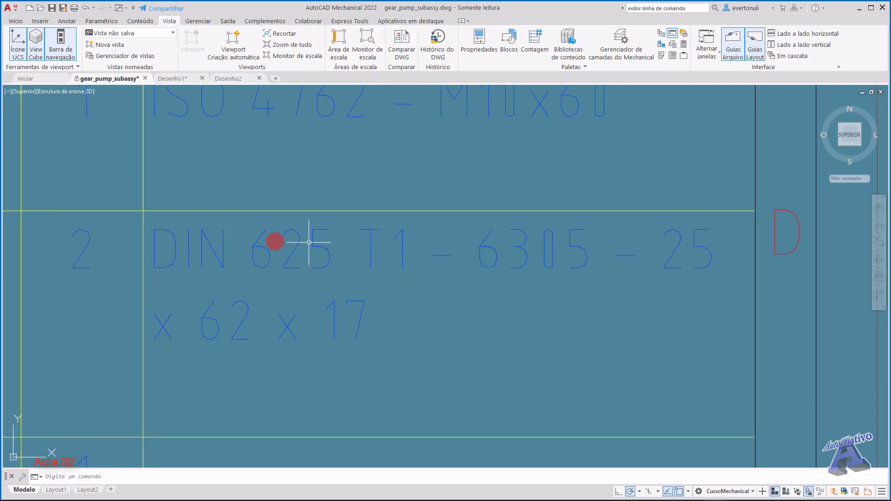
pyautogui.scroll(-6, 270, 252)
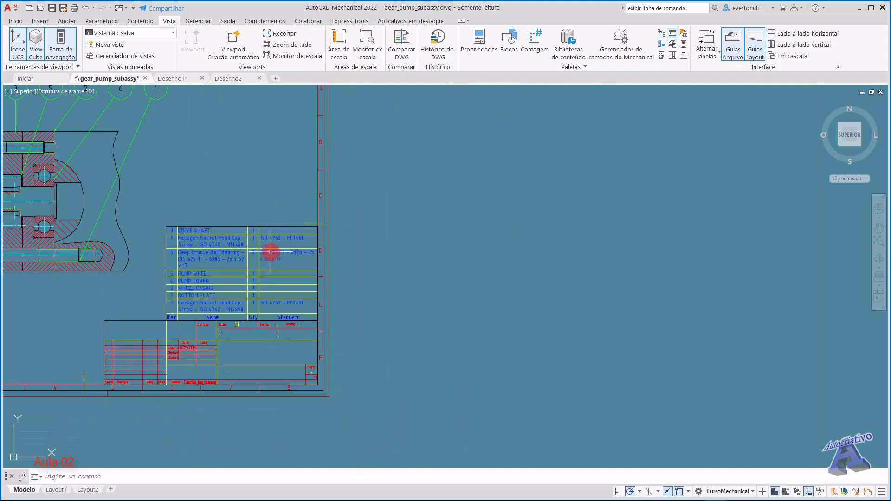
# Step: Examine the whole sheet with the sectioned pump assembly, its numbered balloons, parts list and title block
pyautogui.moveTo(271, 252)
pyautogui.mouseDown(button='middle')
pyautogui.moveTo(352, 249)
pyautogui.moveTo(483, 264)
pyautogui.moveTo(400, 296)
pyautogui.mouseUp(button='middle')
pyautogui.scroll(10, 283, 278)
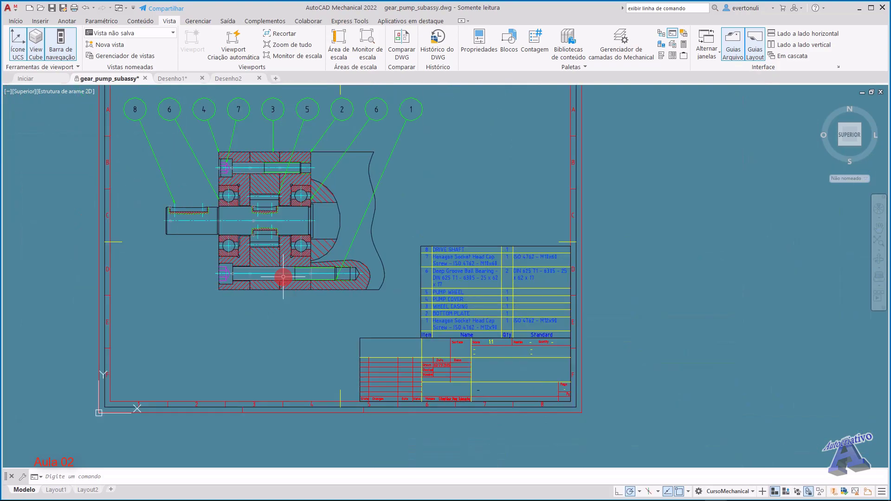
pyautogui.scroll(-10, 283, 277)
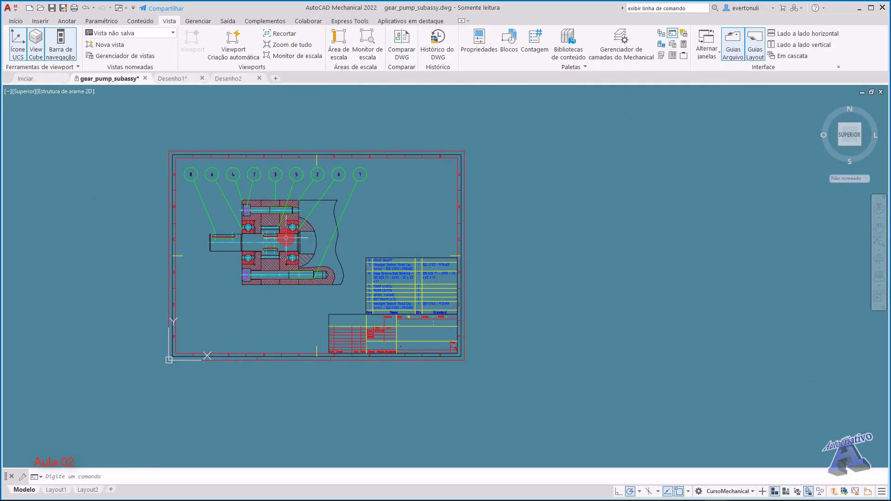
pyautogui.scroll(2, 289, 235)
pyautogui.scroll(-2, 288, 234)
pyautogui.scroll(2, 289, 235)
pyautogui.moveTo(297, 233); pyautogui.dragTo(391, 251, button='middle')
pyautogui.scroll(2, 391, 251)
pyautogui.scroll(-2, 391, 251)
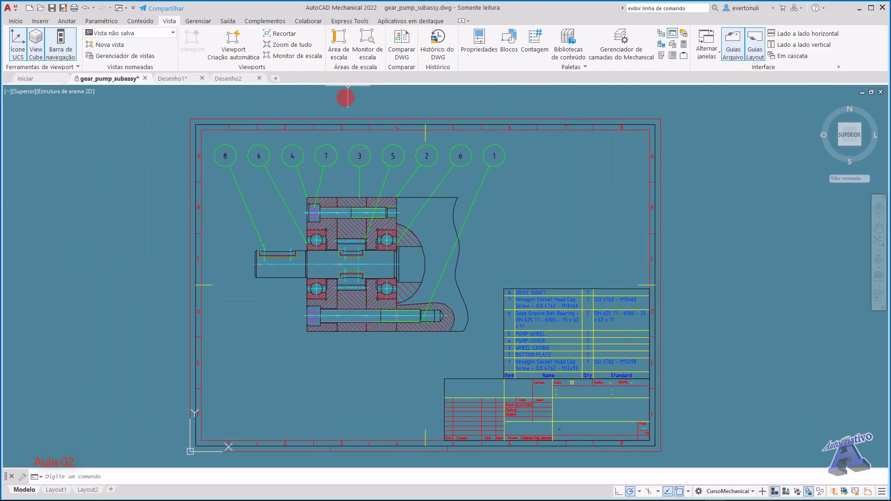
pyautogui.scroll(2, 363, 199)
pyautogui.scroll(-2, 363, 207)
pyautogui.scroll(2, 363, 208)
pyautogui.scroll(-2, 363, 208)
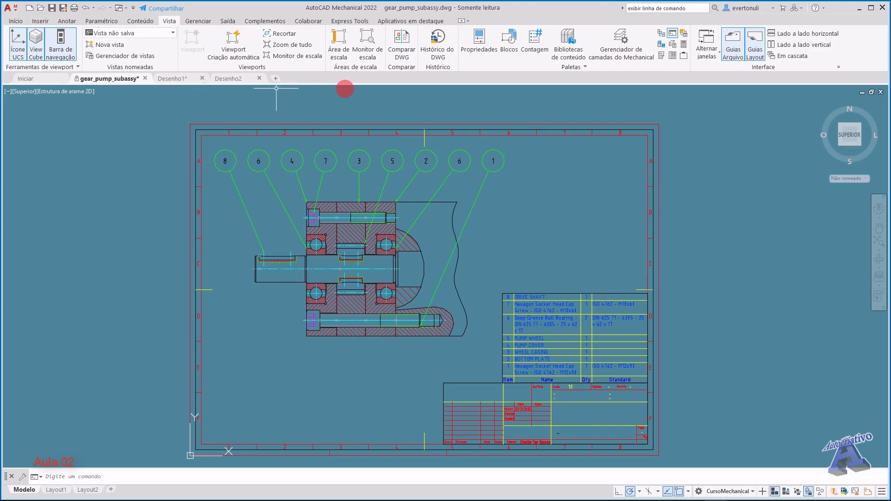
pyautogui.moveTo(454, 288)
pyautogui.mouseDown(button='middle')
pyautogui.moveTo(457, 253)
pyautogui.moveTo(319, 263)
pyautogui.mouseUp(button='middle')
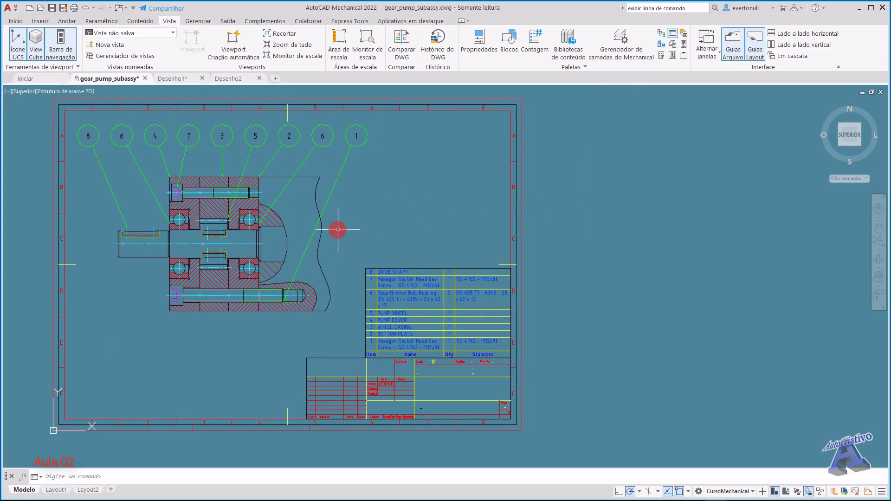
# Step: Examine the drive shaft, its keyways, the ball bearings and the upper screw in the section view up close
pyautogui.moveTo(380, 226); pyautogui.dragTo(532, 232, button='middle')
pyautogui.moveTo(432, 251)
pyautogui.mouseDown(button='middle')
pyautogui.moveTo(273, 260)
pyautogui.moveTo(434, 264)
pyautogui.moveTo(289, 265)
pyautogui.moveTo(317, 267)
pyautogui.mouseUp(button='middle')
pyautogui.scroll(4, 317, 267)
pyautogui.moveTo(238, 253); pyautogui.dragTo(463, 260, button='middle')
pyautogui.scroll(2, 275, 249)
pyautogui.moveTo(278, 246)
pyautogui.mouseDown(button='middle')
pyautogui.moveTo(514, 265)
pyautogui.moveTo(319, 270)
pyautogui.moveTo(186, 292)
pyautogui.mouseUp(button='middle')
pyautogui.moveTo(211, 285)
pyautogui.mouseDown(button='middle')
pyautogui.moveTo(294, 282)
pyautogui.moveTo(483, 332)
pyautogui.moveTo(447, 399)
pyautogui.mouseUp(button='middle')
pyautogui.moveTo(441, 309)
pyautogui.mouseDown(button='middle')
pyautogui.moveTo(421, 192)
pyautogui.moveTo(265, 374)
pyautogui.moveTo(277, 216)
pyautogui.moveTo(191, 404)
pyautogui.moveTo(275, 320)
pyautogui.moveTo(339, 305)
pyautogui.moveTo(395, 312)
pyautogui.mouseUp(button='middle')
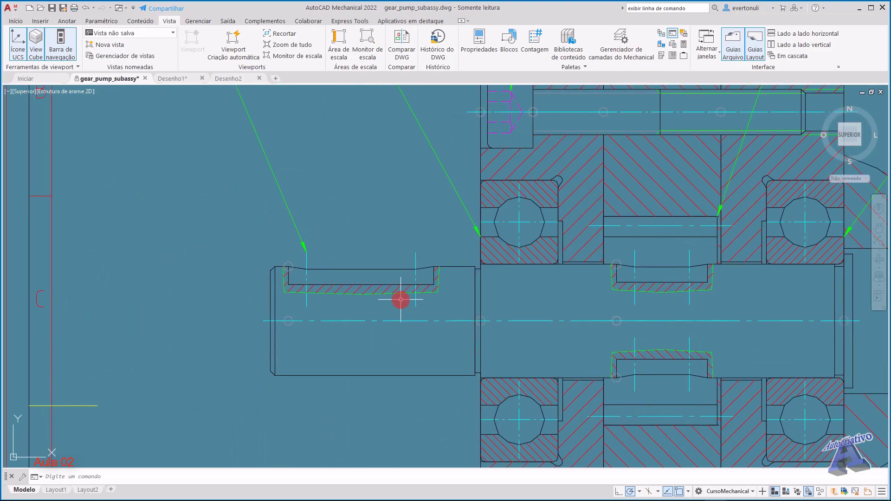
pyautogui.moveTo(537, 259); pyautogui.dragTo(384, 330, button='middle')
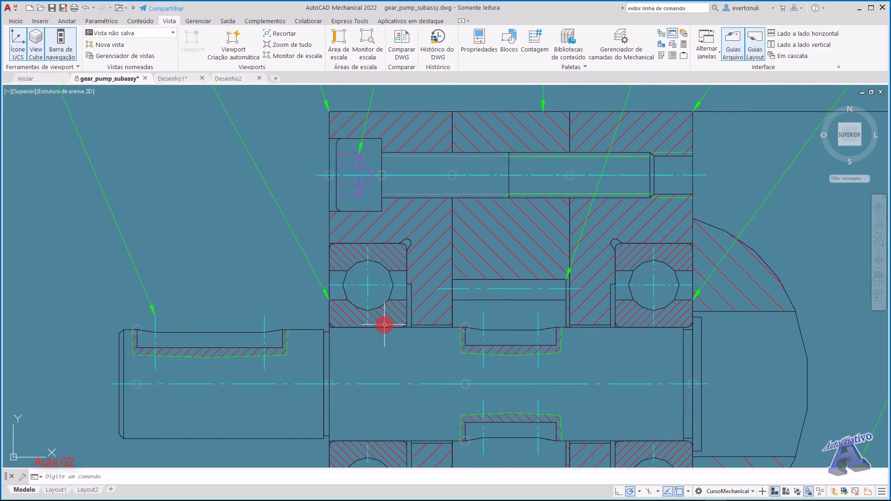
pyautogui.moveTo(460, 264); pyautogui.dragTo(348, 303, button='middle')
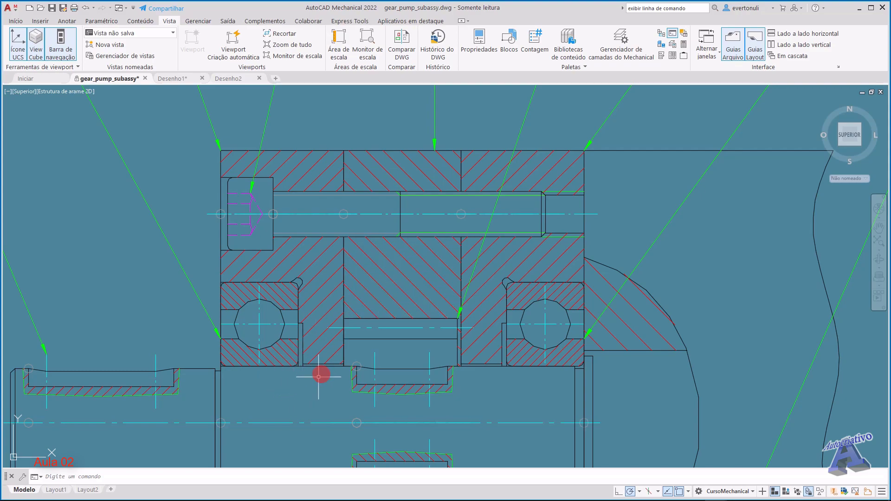
pyautogui.moveTo(318, 377); pyautogui.dragTo(333, 308, button='middle')
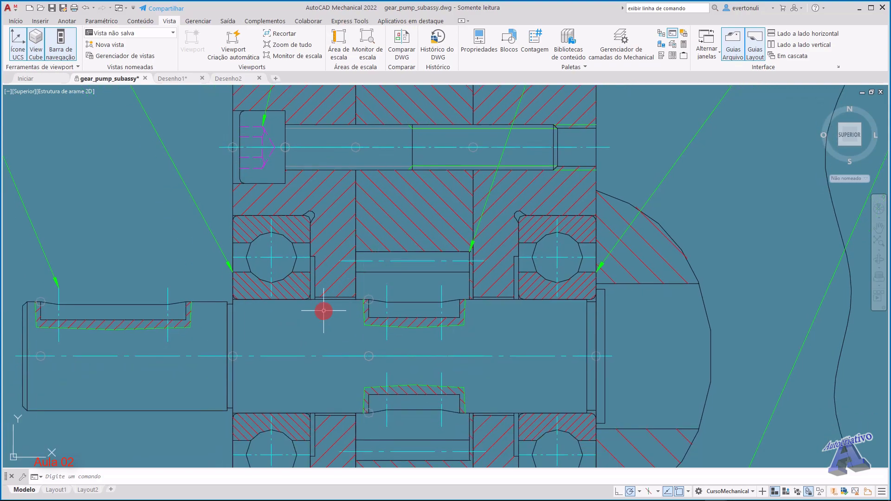
pyautogui.scroll(6, 308, 293)
pyautogui.scroll(4, 221, 233)
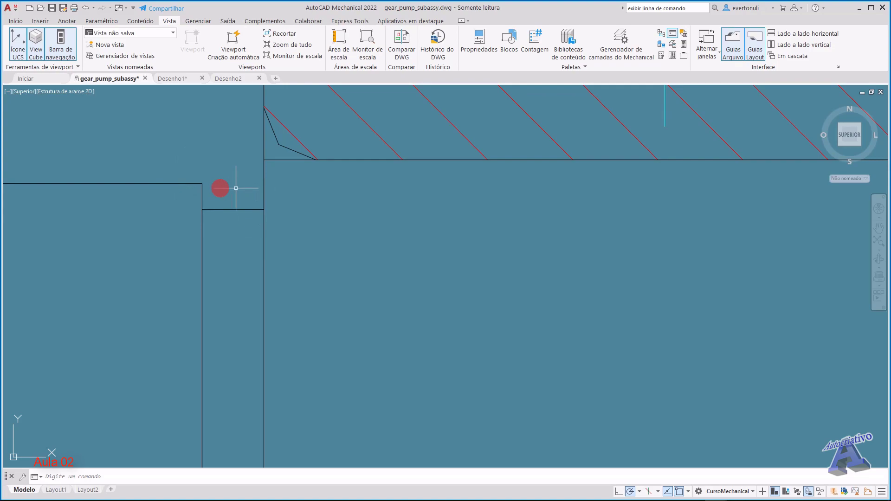
pyautogui.scroll(-10, 320, 276)
pyautogui.moveTo(337, 316)
pyautogui.mouseDown(button='middle')
pyautogui.moveTo(388, 286)
pyautogui.moveTo(493, 263)
pyautogui.mouseUp(button='middle')
pyautogui.moveTo(577, 247)
pyautogui.mouseDown(button='middle')
pyautogui.moveTo(235, 258)
pyautogui.moveTo(418, 247)
pyautogui.moveTo(195, 275)
pyautogui.moveTo(287, 242)
pyautogui.moveTo(342, 247)
pyautogui.mouseUp(button='middle')
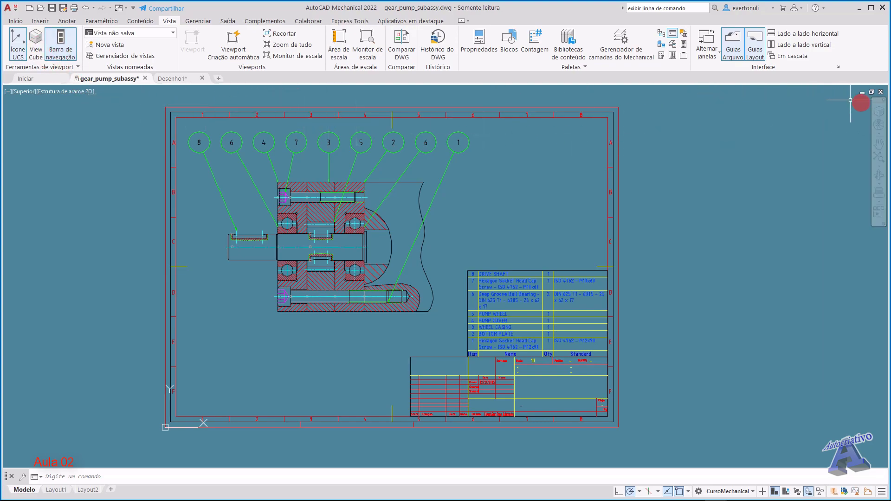
# Step: Show the ViewCube and set the navigation bar's docking position to Vincular com o ViewCube
pyautogui.click(879, 112)
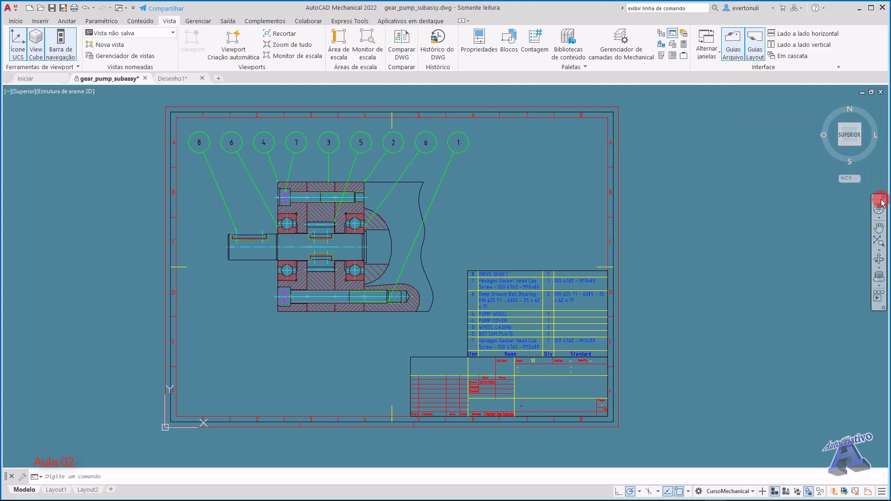
pyautogui.click(883, 309)
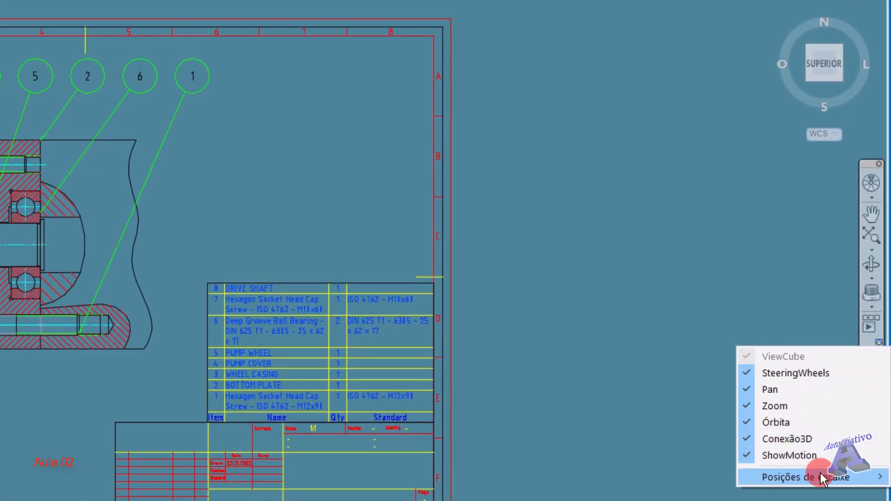
pyautogui.moveTo(834, 390)
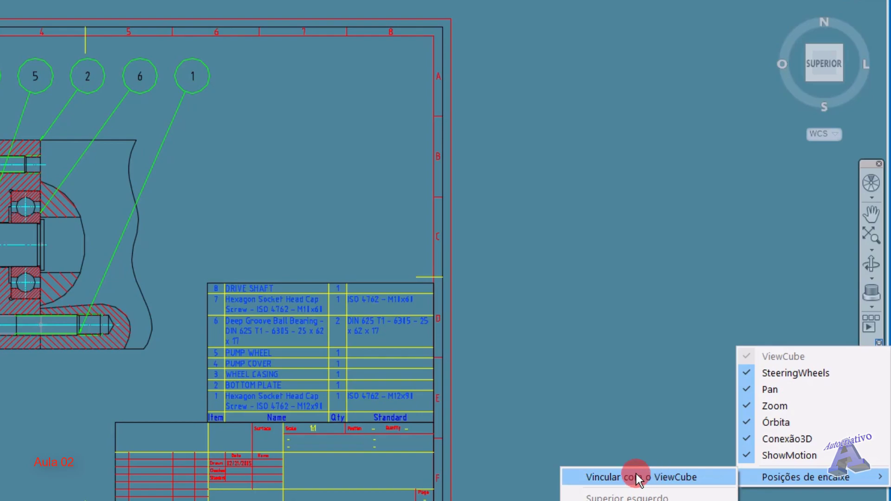
pyautogui.click(669, 477)
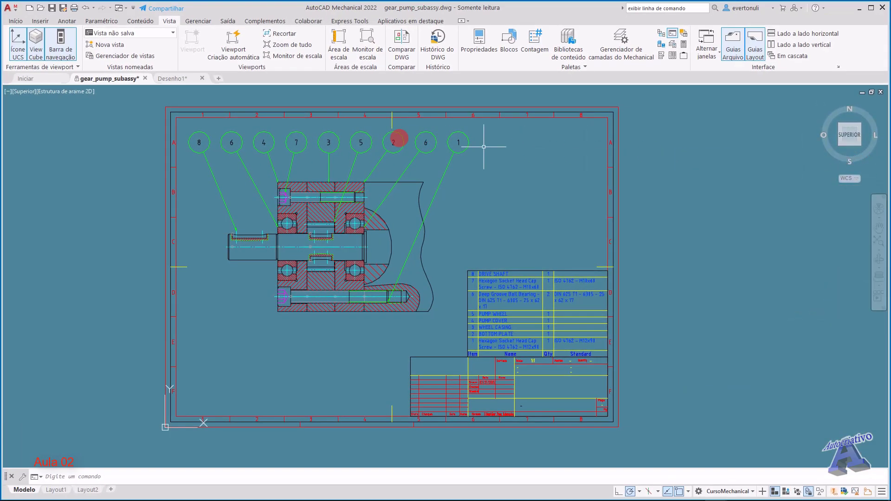
# Step: Hide the ViewCube and unlink the navigation bar from it by turning off Vincular com o ViewCube
pyautogui.click(35, 44)
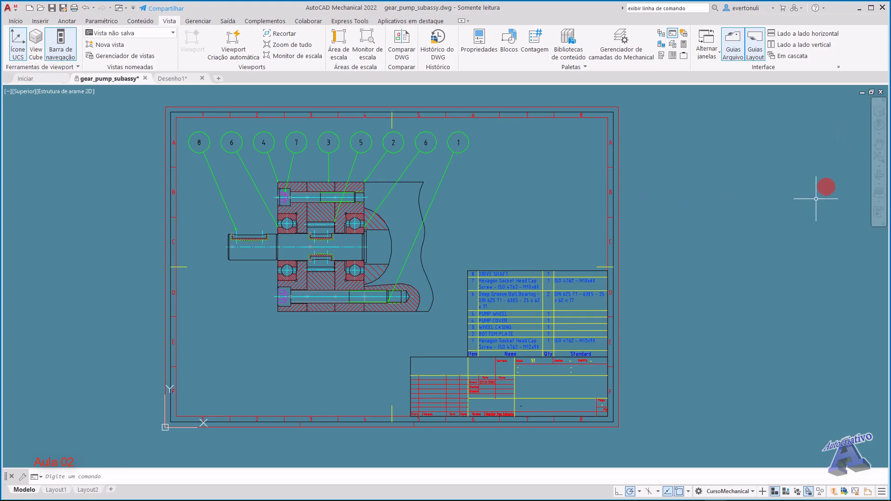
pyautogui.click(884, 226)
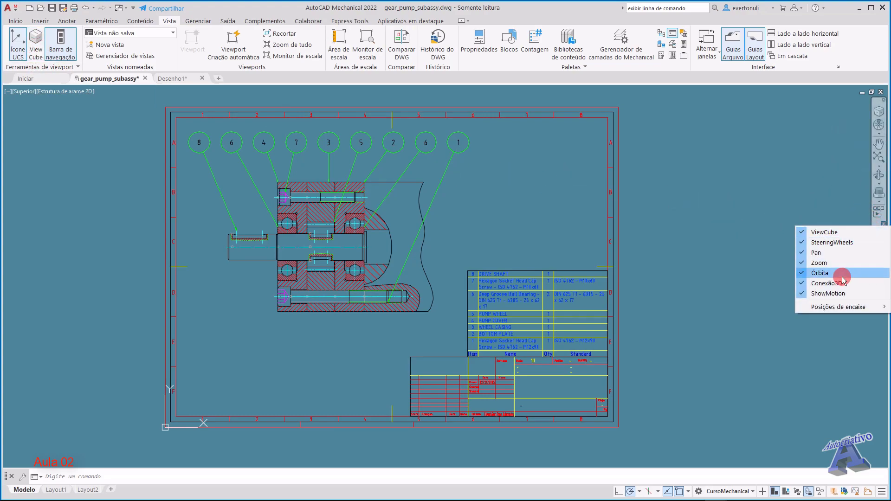
pyautogui.moveTo(837, 308)
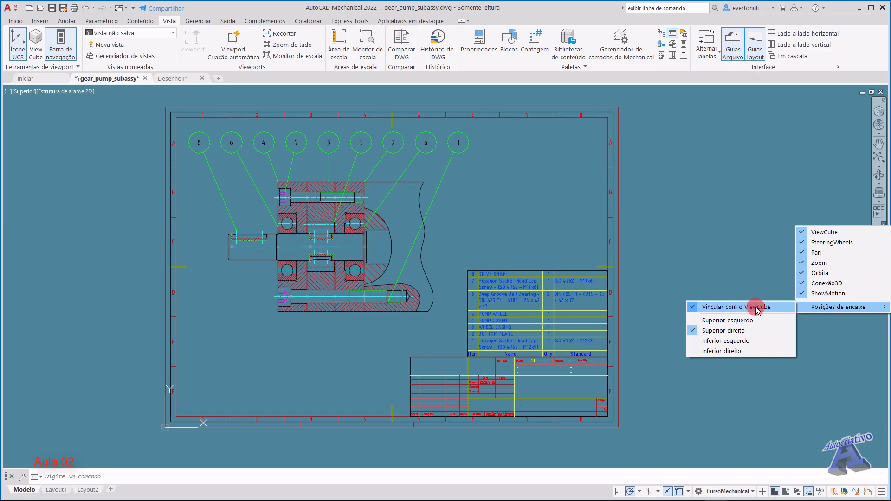
pyautogui.click(733, 308)
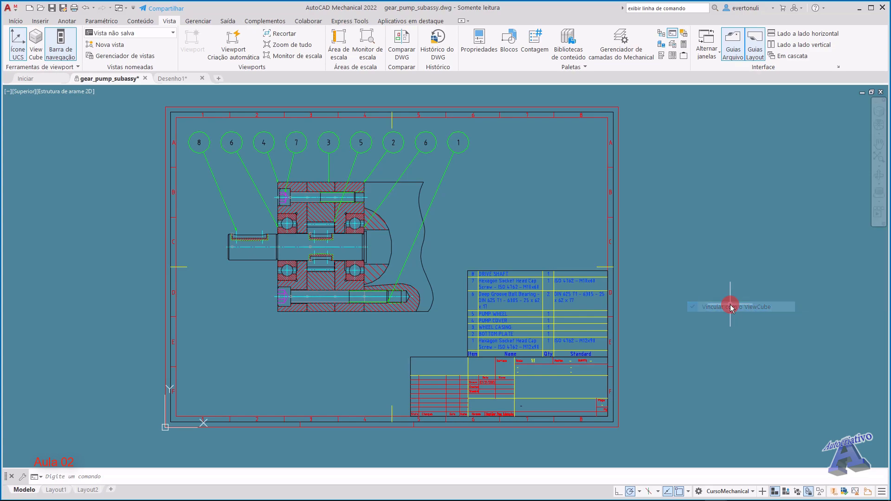
# Step: Link the navigation bar to the ViewCube again and set its docking position to Inferior direito
pyautogui.click(884, 226)
pyautogui.moveTo(849, 306)
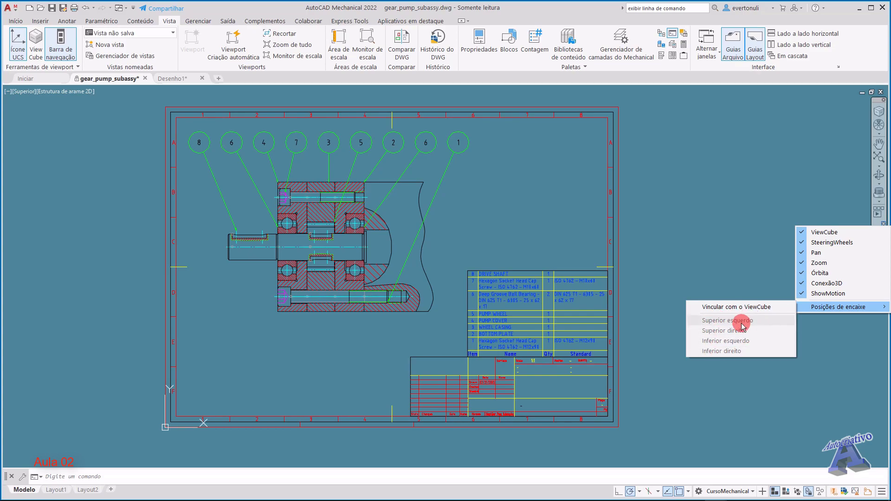
pyautogui.click(747, 308)
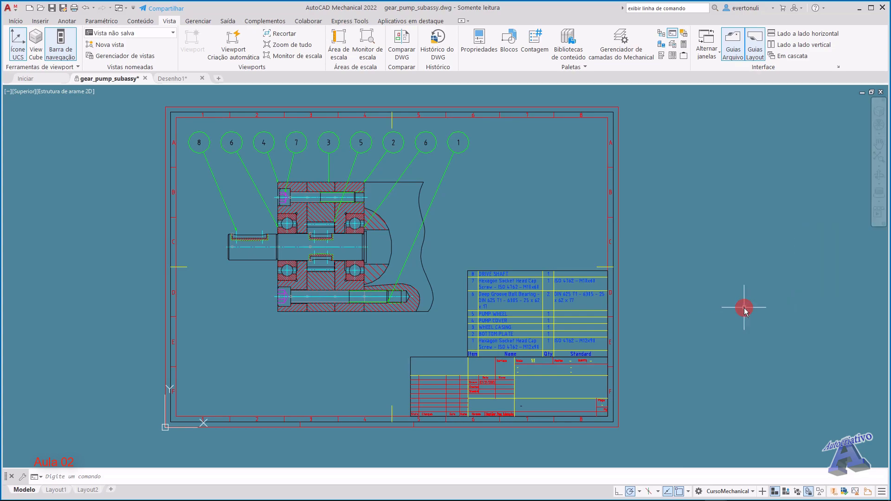
pyautogui.click(884, 224)
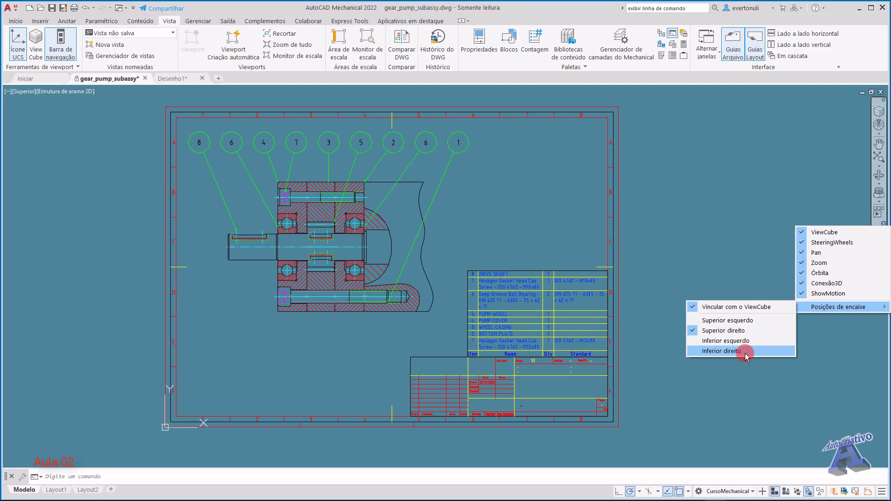
pyautogui.click(724, 351)
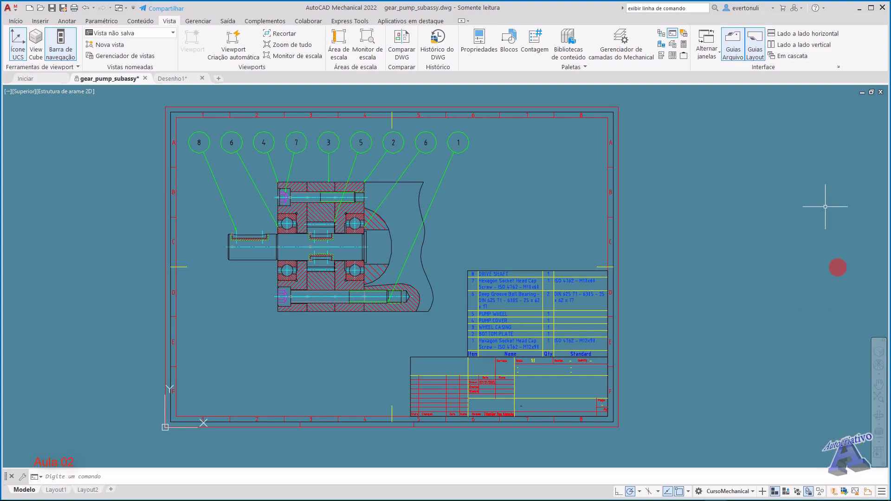
# Step: Set the navigation bar's docking position to Superior direito
pyautogui.click(883, 464)
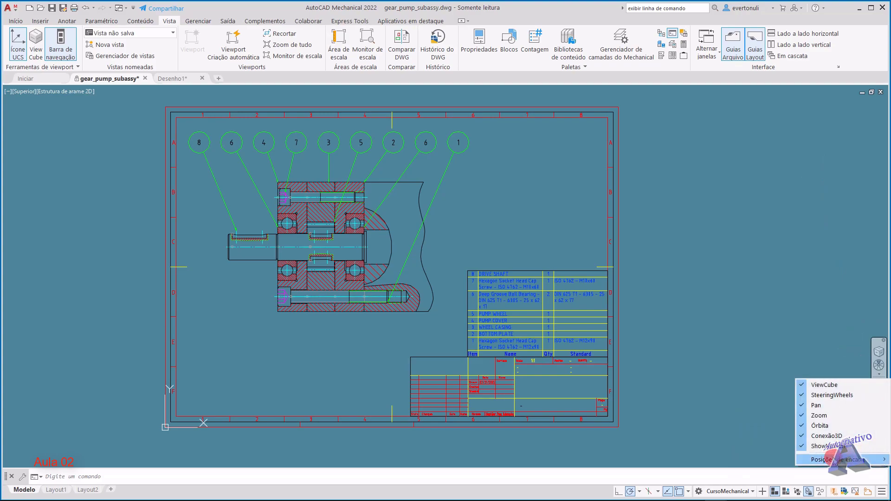
pyautogui.moveTo(838, 460)
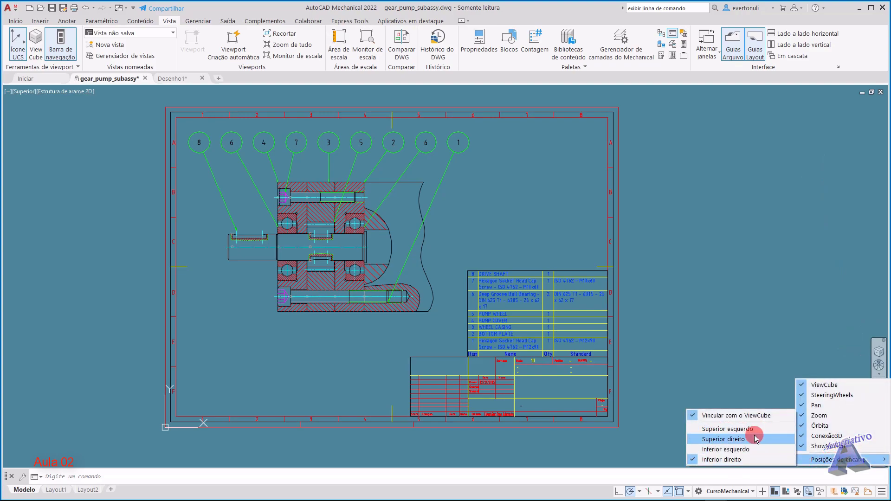
pyautogui.click(773, 434)
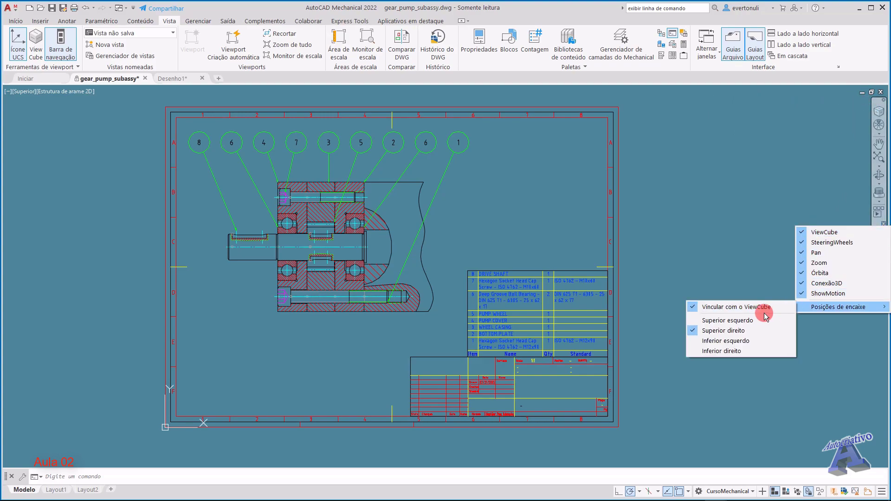
# Step: Turn off Vincular com o ViewCube for the navigation bar and move the bar to the drawing area's upper edge
pyautogui.click(706, 308)
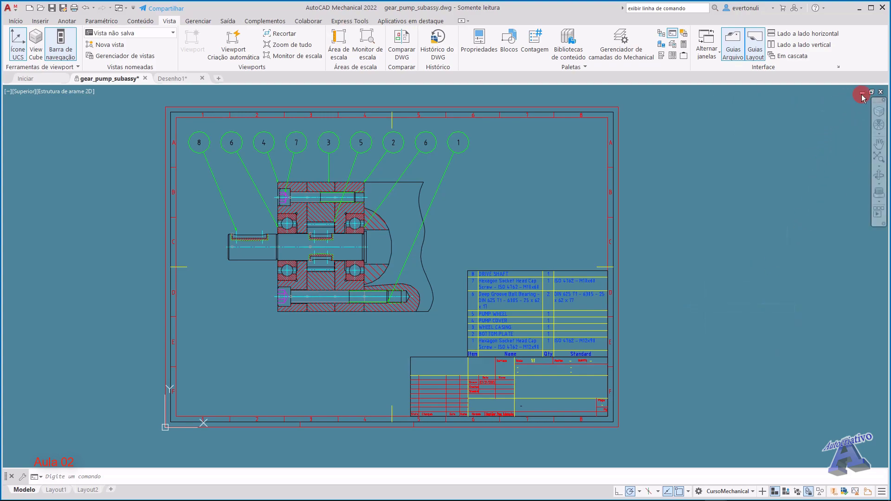
pyautogui.moveTo(873, 99); pyautogui.dragTo(622, 94)
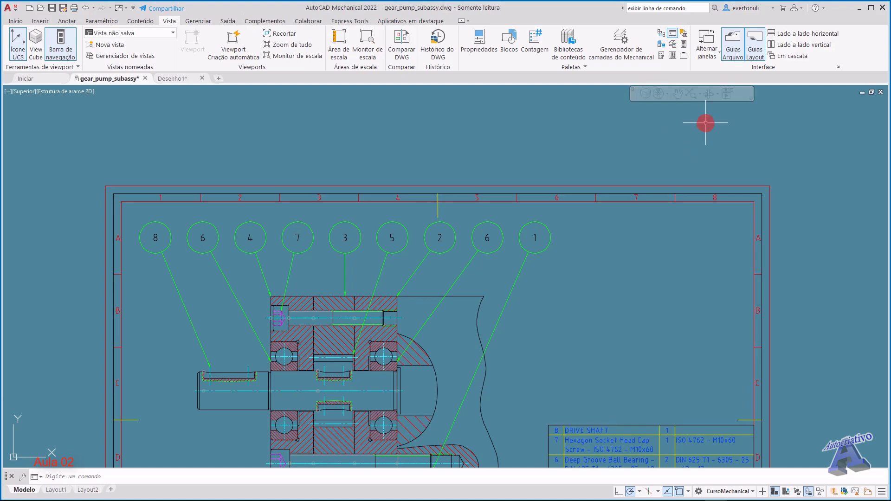
# Step: Add the Conexão3D tool to the navigation bar
pyautogui.click(679, 94)
pyautogui.moveTo(625, 223); pyautogui.dragTo(590, 169)
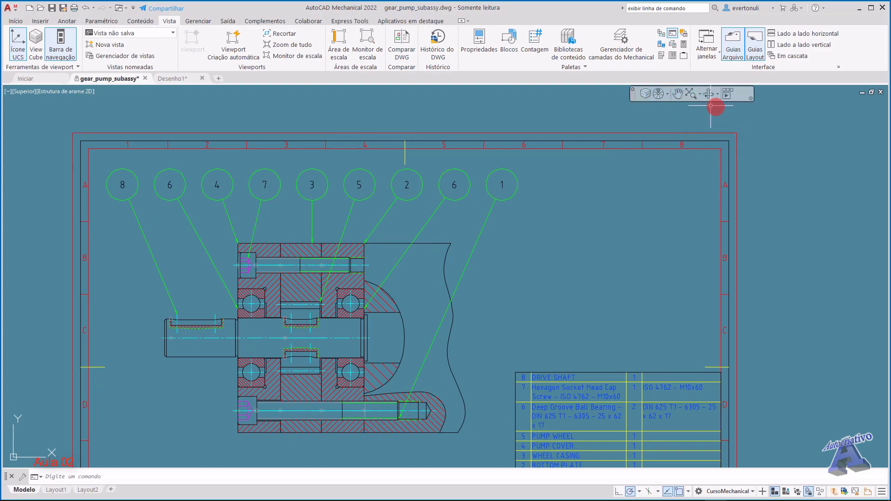
pyautogui.click(751, 98)
pyautogui.click(779, 149)
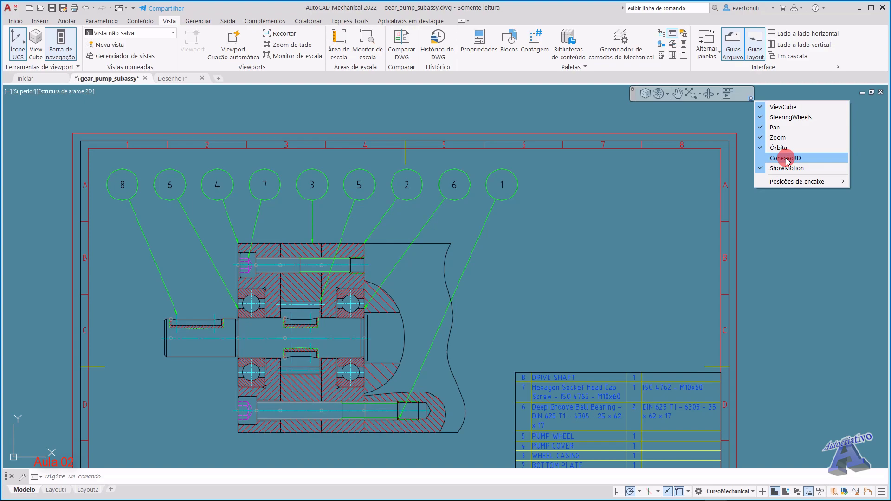
pyautogui.click(788, 159)
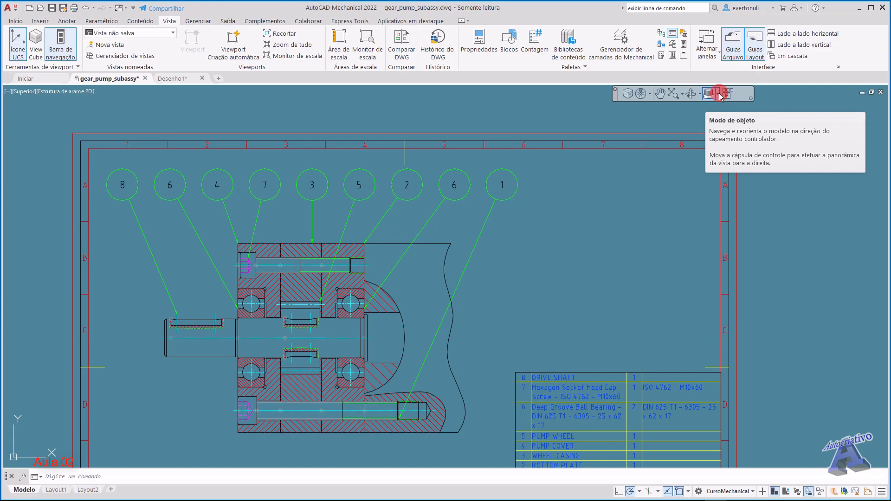
# Step: Remove the Conexão3D and ViewCube tools from the navigation bar
pyautogui.click(752, 99)
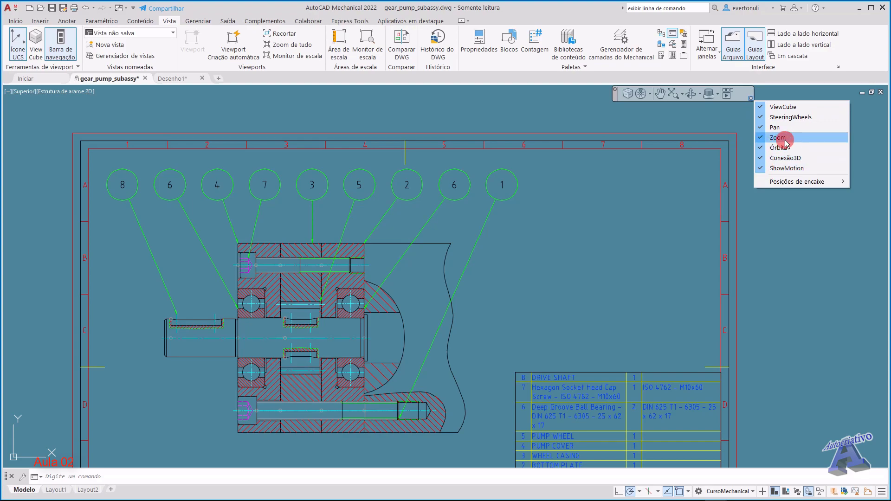
pyautogui.click(764, 158)
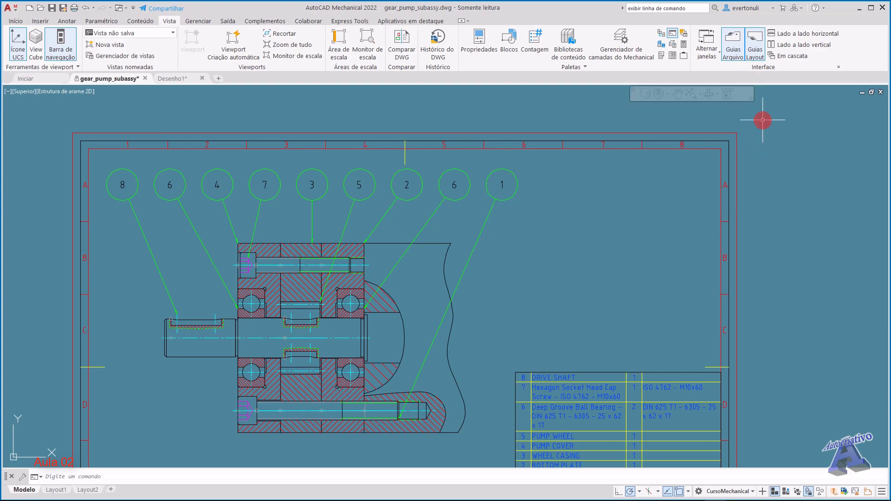
pyautogui.click(750, 99)
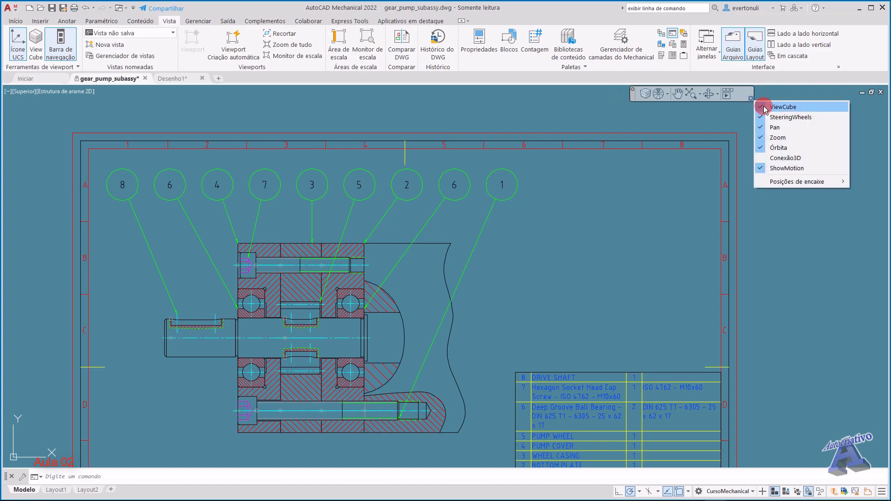
pyautogui.click(766, 108)
pyautogui.click(751, 99)
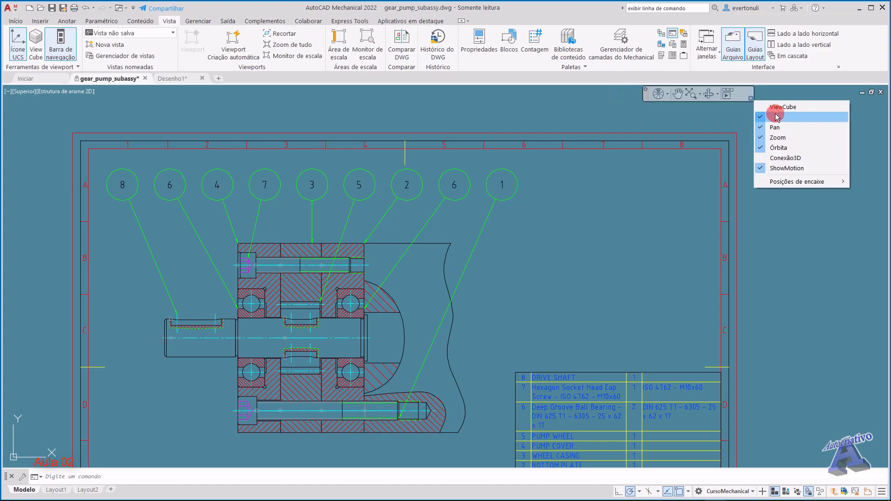
pyautogui.click(707, 120)
pyautogui.click(774, 135)
pyautogui.moveTo(565, 177)
pyautogui.mouseDown(button='middle')
pyautogui.moveTo(553, 197)
pyautogui.moveTo(516, 194)
pyautogui.mouseUp(button='middle')
pyautogui.scroll(-5, 559, 200)
pyautogui.scroll(5, 559, 200)
pyautogui.press('Escape')
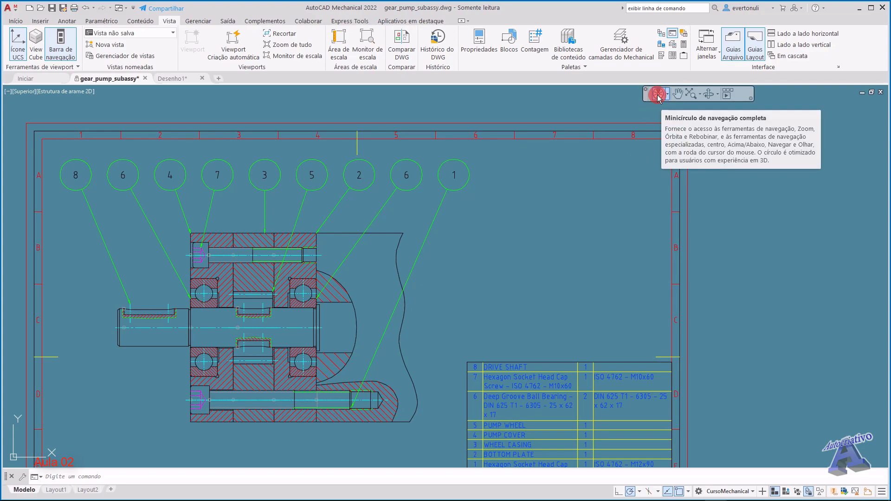
pyautogui.moveTo(588, 177)
pyautogui.mouseDown(button='middle')
pyautogui.moveTo(527, 186)
pyautogui.moveTo(622, 191)
pyautogui.mouseUp(button='middle')
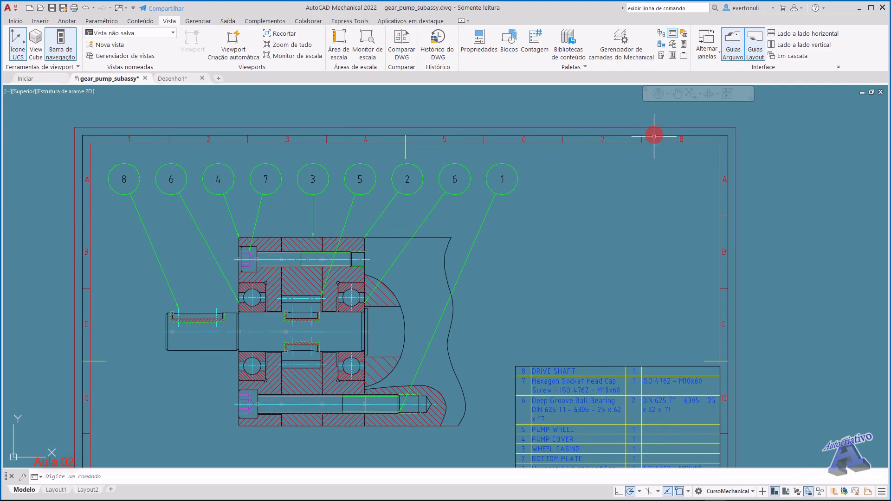
# Step: Examine the enlarged pump section, its numbered balloons and the sheet border up to column 8 using the Pan tool
pyautogui.click(677, 95)
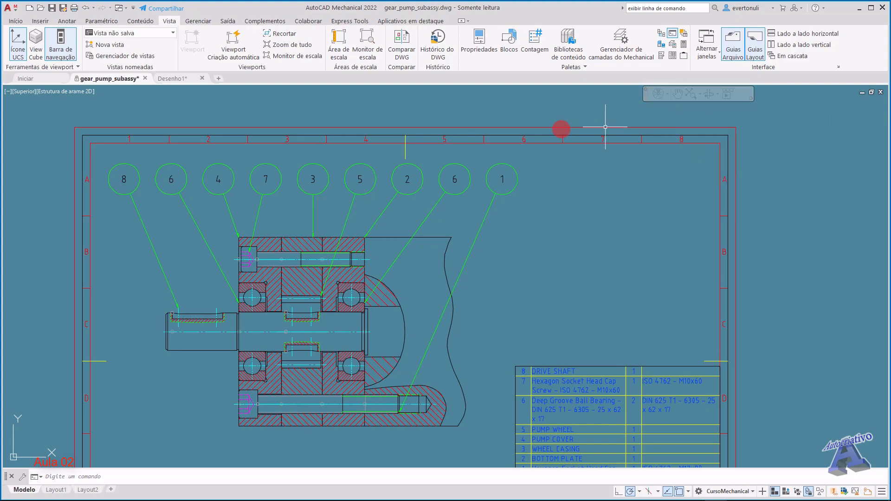
pyautogui.moveTo(426, 249); pyautogui.dragTo(532, 282)
pyautogui.scroll(2, 532, 282)
pyautogui.moveTo(425, 260); pyautogui.dragTo(541, 264, button='middle')
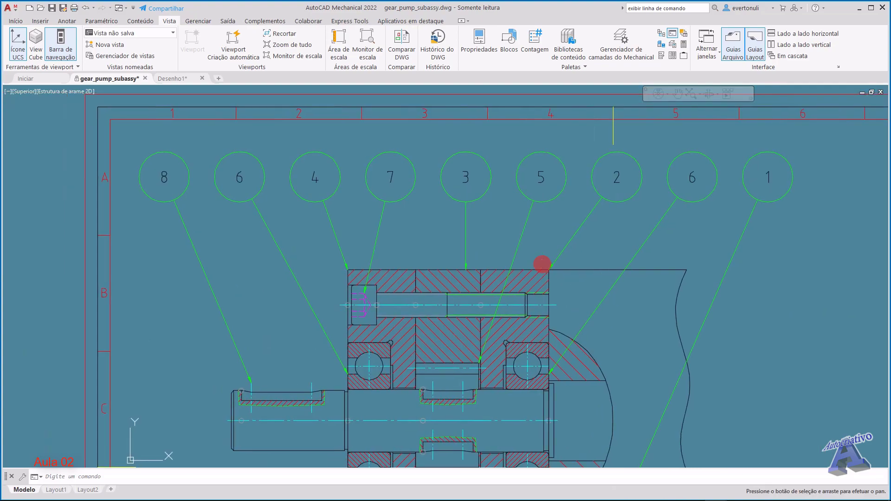
pyautogui.click(678, 95)
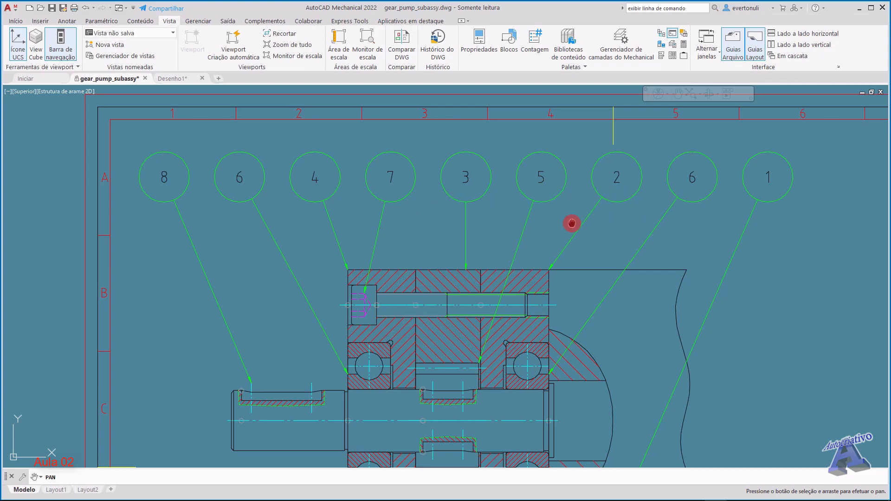
pyautogui.moveTo(573, 225); pyautogui.dragTo(174, 219)
pyautogui.moveTo(522, 218); pyautogui.dragTo(310, 214)
pyautogui.moveTo(648, 213); pyautogui.dragTo(474, 213)
pyautogui.moveTo(371, 213); pyautogui.dragTo(673, 232)
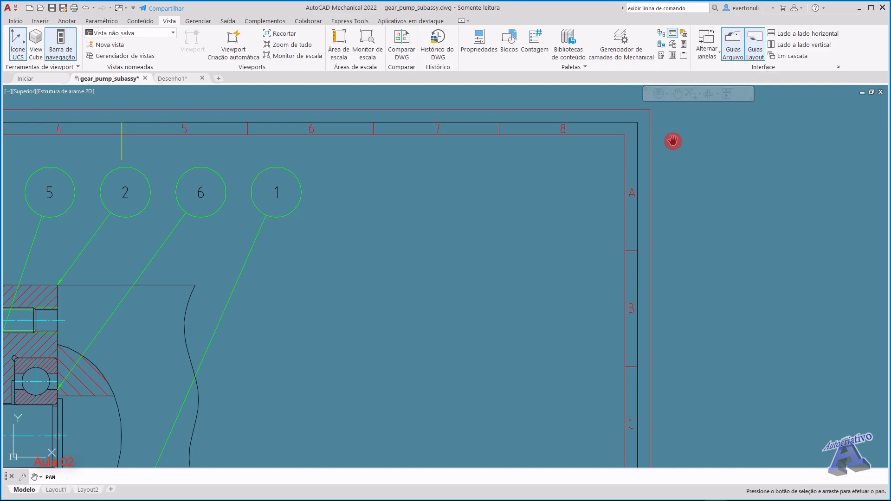
pyautogui.press('Escape')
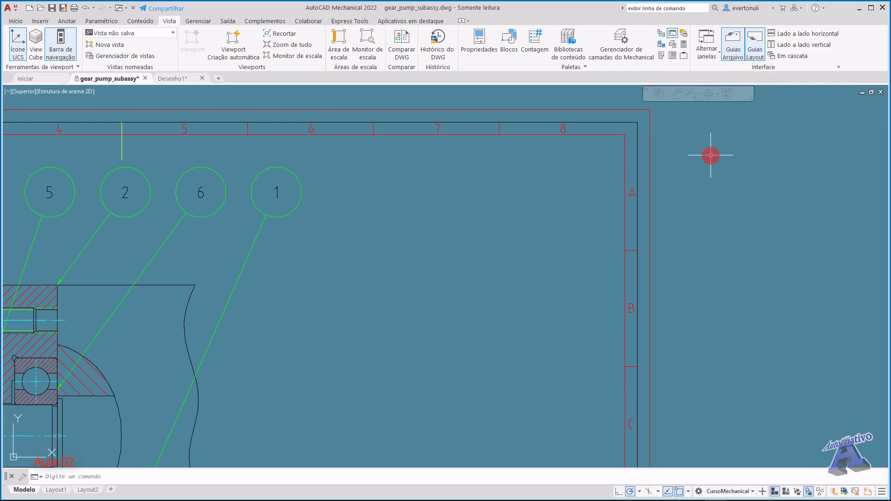
# Step: Activate the mini full navigation wheel and zoom in on the ball bearing and curved end of the pump section
pyautogui.click(661, 93)
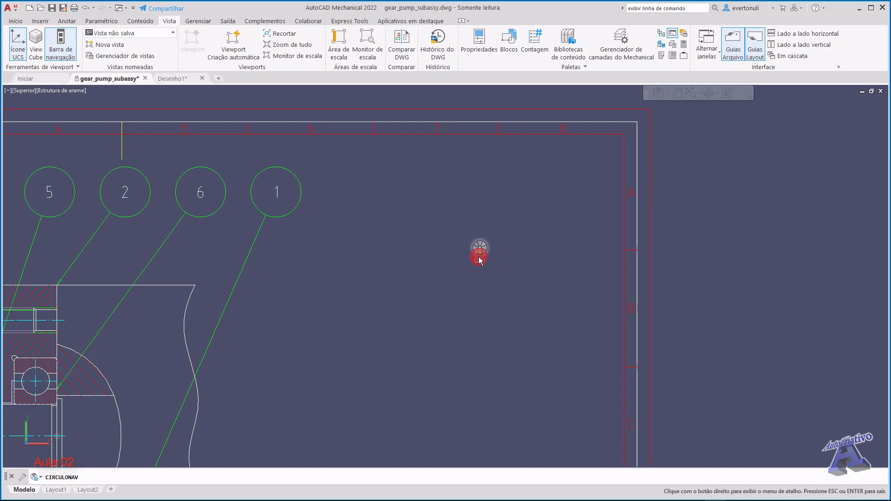
pyautogui.moveTo(518, 228)
pyautogui.mouseDown()
pyautogui.moveTo(460, 364)
pyautogui.moveTo(431, 394)
pyautogui.moveTo(460, 388)
pyautogui.mouseUp()
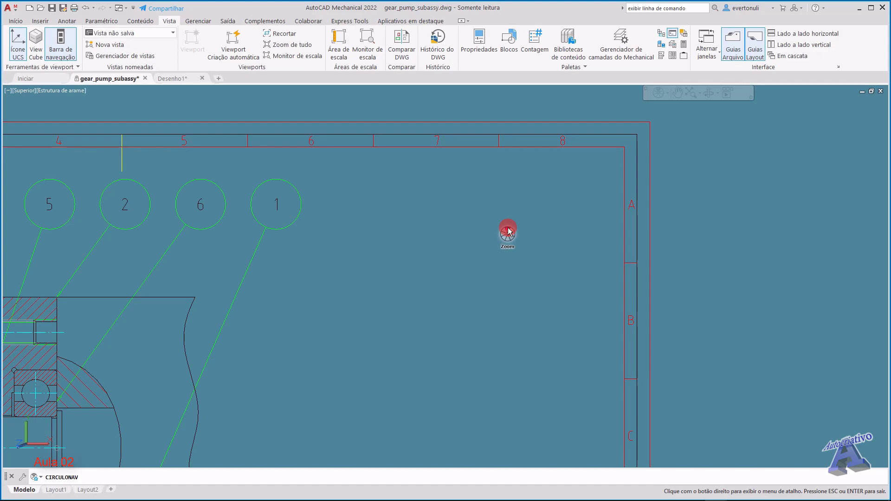
pyautogui.moveTo(508, 231)
pyautogui.mouseDown()
pyautogui.moveTo(505, 210)
pyautogui.moveTo(494, 280)
pyautogui.moveTo(505, 217)
pyautogui.moveTo(502, 242)
pyautogui.mouseUp()
pyautogui.moveTo(422, 295)
pyautogui.mouseDown()
pyautogui.moveTo(533, 210)
pyautogui.moveTo(477, 215)
pyautogui.mouseUp()
pyautogui.moveTo(445, 249)
pyautogui.mouseDown()
pyautogui.moveTo(485, 219)
pyautogui.moveTo(493, 225)
pyautogui.moveTo(496, 215)
pyautogui.moveTo(435, 256)
pyautogui.moveTo(501, 193)
pyautogui.moveTo(483, 191)
pyautogui.mouseUp()
pyautogui.scroll(-1, 390, 230)
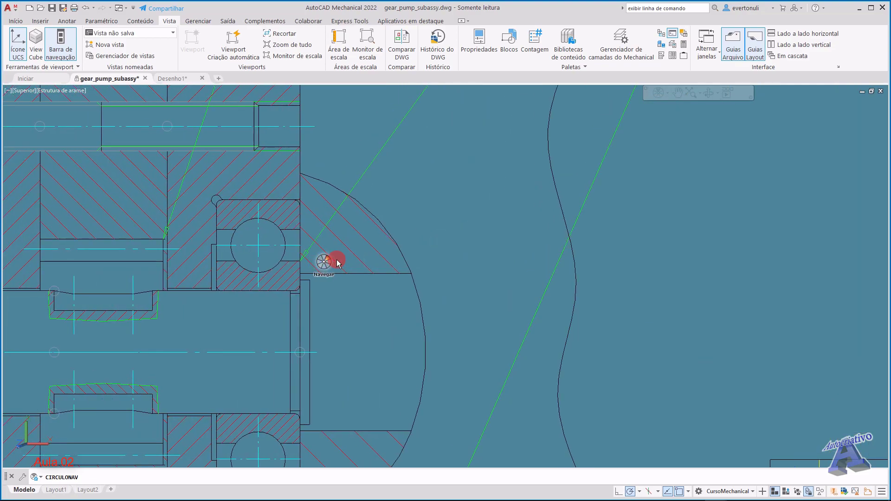
pyautogui.moveTo(404, 267); pyautogui.dragTo(424, 267)
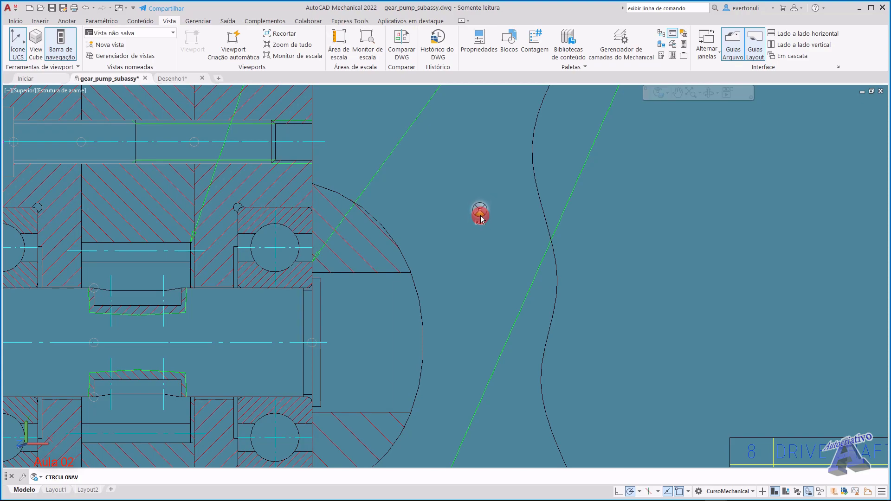
# Step: Orbit the drawing with the mini full navigation wheel to an oblique 3D view of the pump section
pyautogui.moveTo(479, 214)
pyautogui.mouseDown()
pyautogui.moveTo(478, 247)
pyautogui.moveTo(504, 199)
pyautogui.moveTo(499, 186)
pyautogui.moveTo(459, 195)
pyautogui.moveTo(464, 144)
pyautogui.moveTo(398, 113)
pyautogui.moveTo(352, 95)
pyautogui.moveTo(232, 107)
pyautogui.moveTo(356, 104)
pyautogui.moveTo(376, 116)
pyautogui.moveTo(392, 95)
pyautogui.moveTo(531, 115)
pyautogui.moveTo(400, 154)
pyautogui.moveTo(377, 110)
pyautogui.mouseUp()
pyautogui.moveTo(413, 225)
pyautogui.mouseDown()
pyautogui.moveTo(413, 249)
pyautogui.moveTo(457, 260)
pyautogui.moveTo(605, 260)
pyautogui.mouseUp()
pyautogui.moveTo(684, 237); pyautogui.dragTo(590, 249)
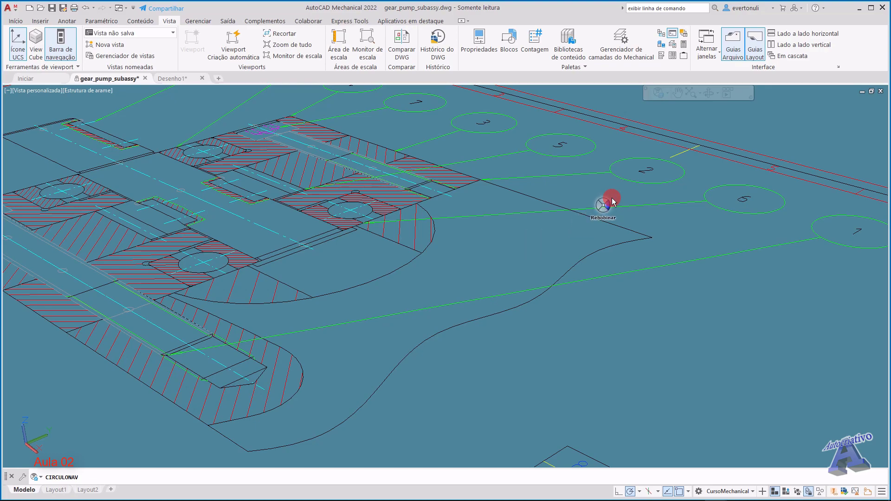
# Step: Switch to the mini tour building wheel and walk the view so the sheet's far corner and balloons come into sight
pyautogui.rightClick(544, 236)
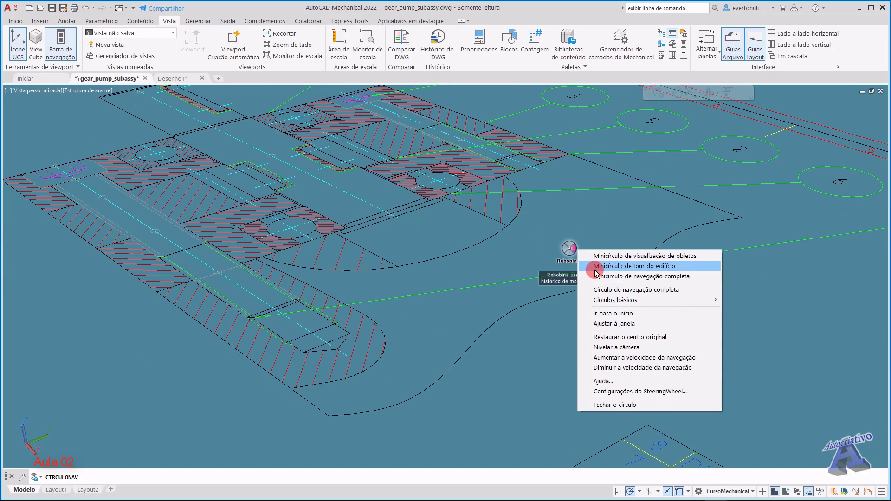
pyautogui.click(634, 266)
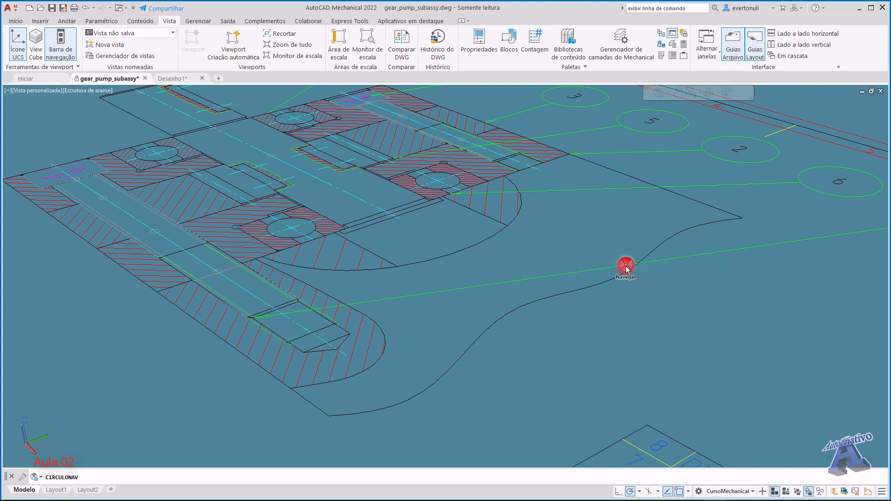
pyautogui.moveTo(611, 243); pyautogui.dragTo(579, 221)
# Step: Switch to the mini full navigation wheel, walk the oblique view back from the pump section, and exit the wheel
pyautogui.rightClick(599, 344)
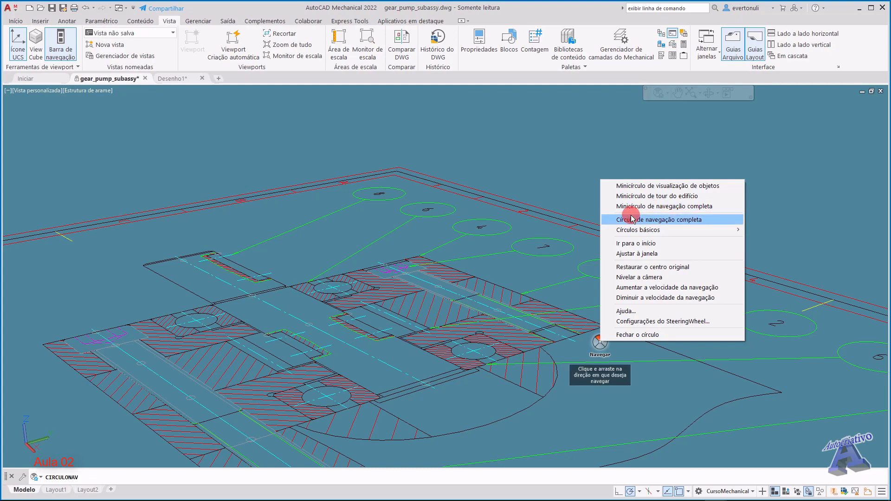
pyautogui.click(649, 207)
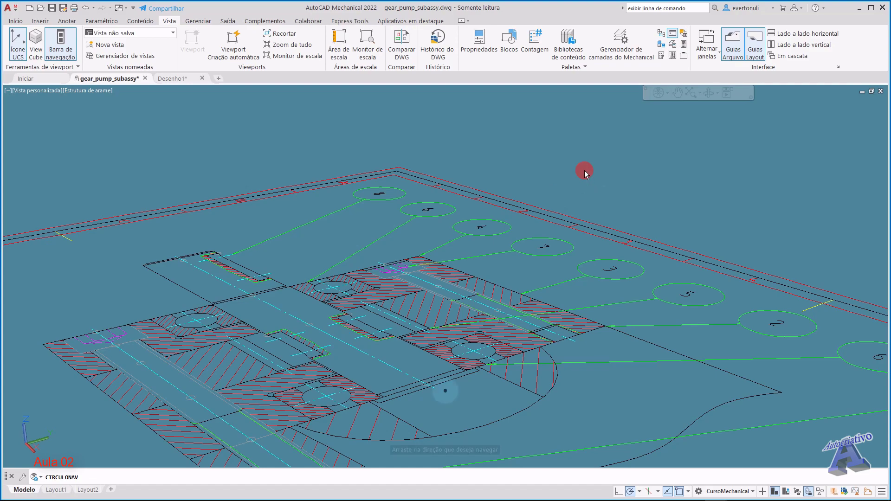
pyautogui.moveTo(408, 413)
pyautogui.mouseDown()
pyautogui.moveTo(418, 427)
pyautogui.moveTo(498, 450)
pyautogui.moveTo(400, 448)
pyautogui.moveTo(426, 437)
pyautogui.moveTo(420, 451)
pyautogui.mouseUp()
pyautogui.moveTo(400, 380)
pyautogui.mouseDown()
pyautogui.moveTo(392, 364)
pyautogui.moveTo(487, 344)
pyautogui.moveTo(448, 366)
pyautogui.moveTo(408, 414)
pyautogui.moveTo(362, 427)
pyautogui.moveTo(431, 434)
pyautogui.moveTo(483, 414)
pyautogui.moveTo(523, 382)
pyautogui.moveTo(364, 378)
pyautogui.moveTo(408, 364)
pyautogui.moveTo(444, 394)
pyautogui.mouseUp()
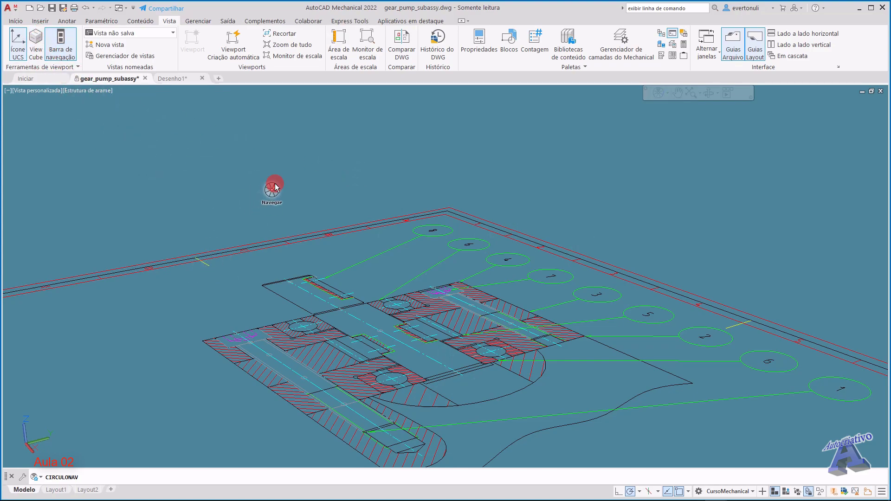
pyautogui.press('Escape')
# Step: Restore the ViewCube and use it to set an upright bottom view of the sheet with north up
pyautogui.click(35, 42)
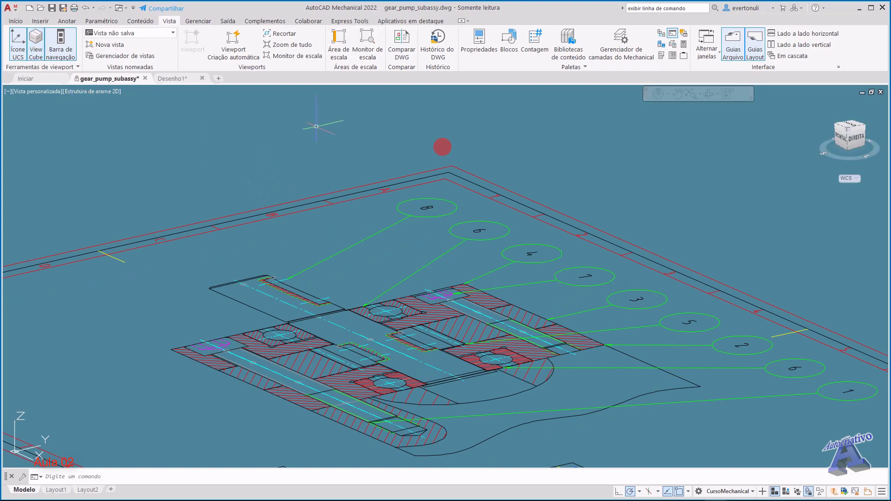
pyautogui.click(857, 140)
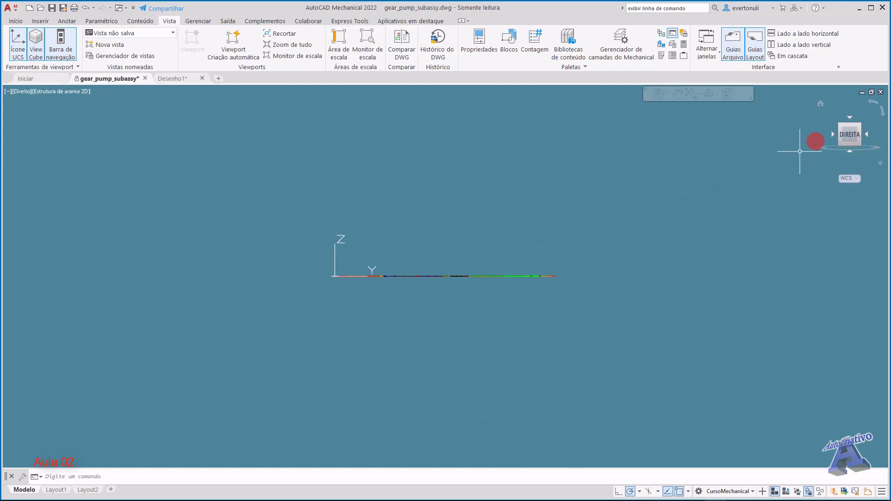
pyautogui.click(851, 151)
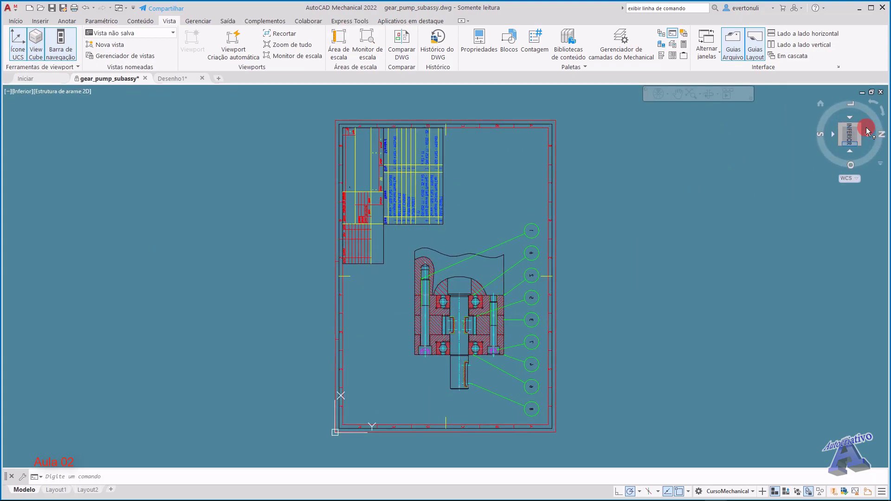
pyautogui.click(875, 104)
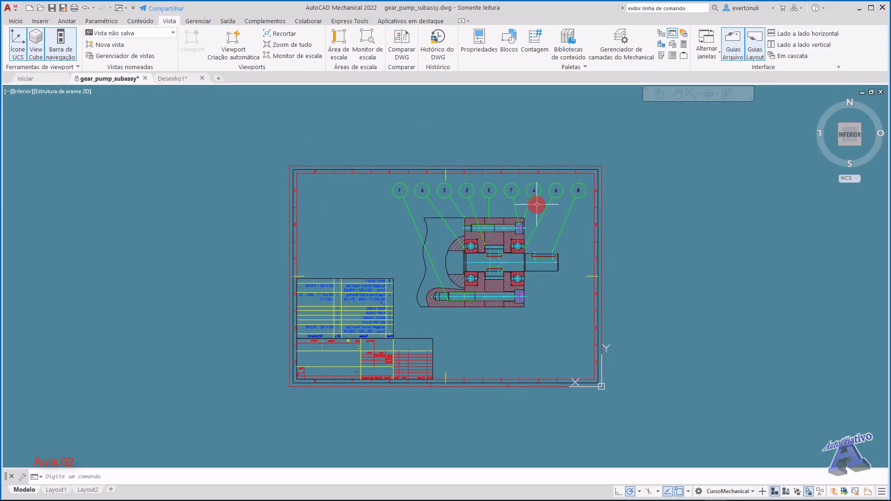
pyautogui.moveTo(484, 308)
pyautogui.mouseDown(button='middle')
pyautogui.moveTo(424, 295)
pyautogui.moveTo(479, 286)
pyautogui.mouseUp(button='middle')
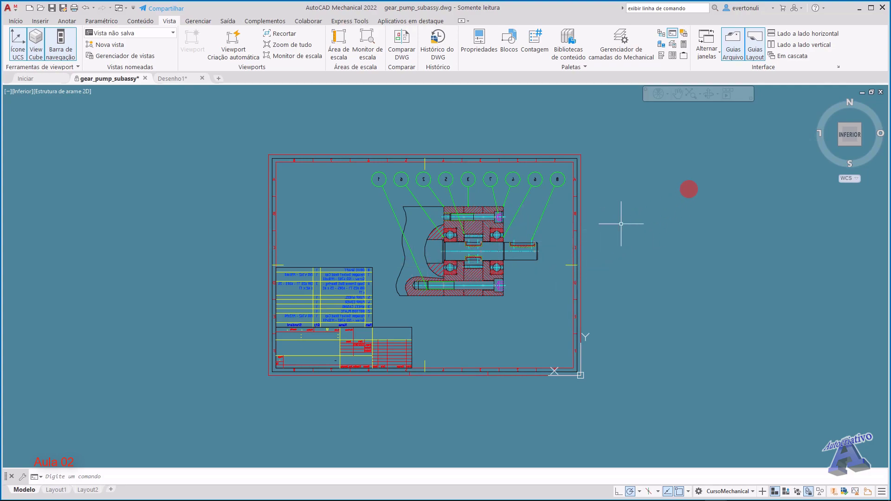
# Step: Activate the mini full navigation wheel, tilt the bottom view slightly, and bring the pump section back into sight enlarged
pyautogui.click(667, 96)
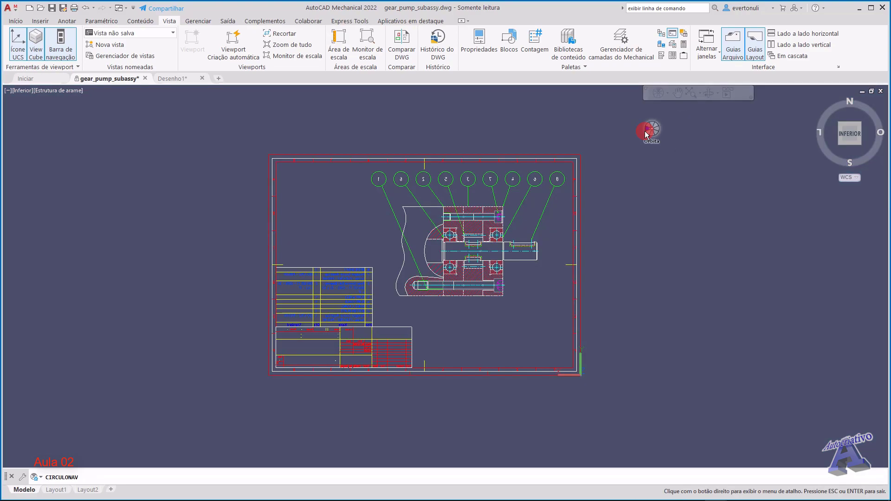
pyautogui.click(655, 128)
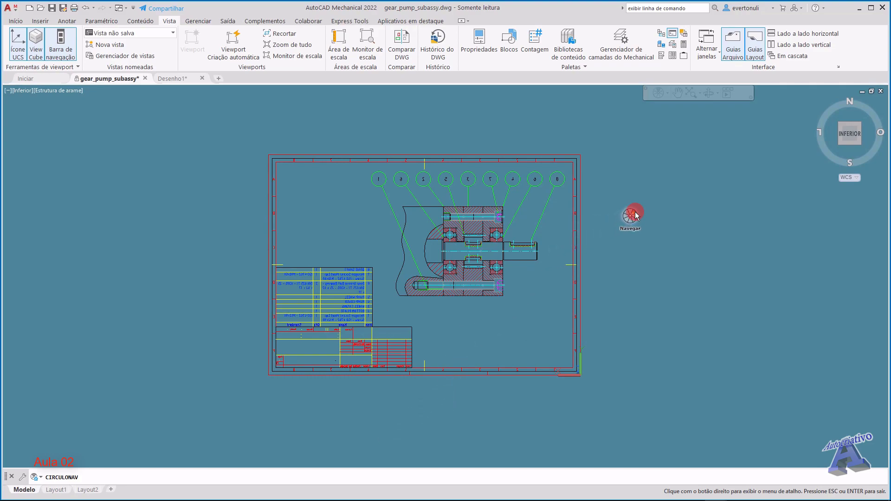
pyautogui.moveTo(635, 214)
pyautogui.mouseDown()
pyautogui.moveTo(430, 391)
pyautogui.moveTo(394, 388)
pyautogui.moveTo(372, 369)
pyautogui.moveTo(358, 308)
pyautogui.moveTo(390, 353)
pyautogui.moveTo(384, 405)
pyautogui.moveTo(335, 432)
pyautogui.moveTo(267, 405)
pyautogui.moveTo(242, 311)
pyautogui.moveTo(255, 268)
pyautogui.moveTo(345, 263)
pyautogui.moveTo(203, 270)
pyautogui.mouseUp()
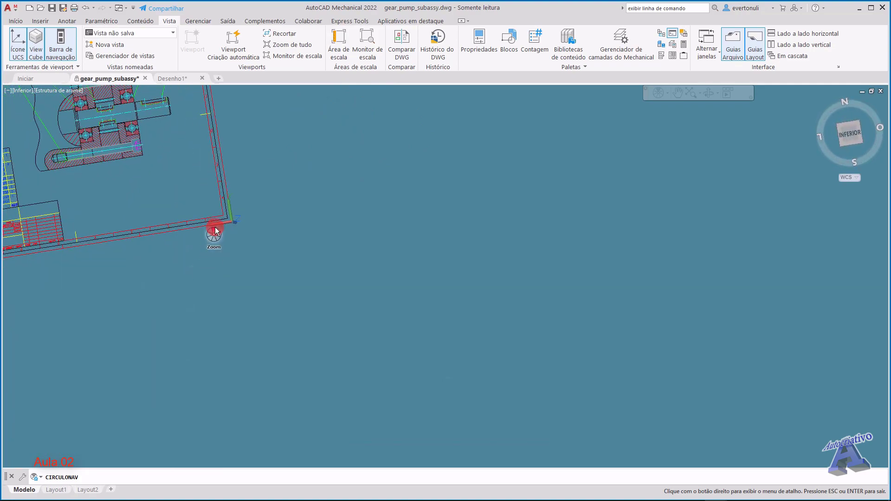
pyautogui.moveTo(214, 229); pyautogui.dragTo(245, 278)
pyautogui.moveTo(144, 157); pyautogui.dragTo(183, 232)
pyautogui.moveTo(239, 269); pyautogui.dragTo(237, 264)
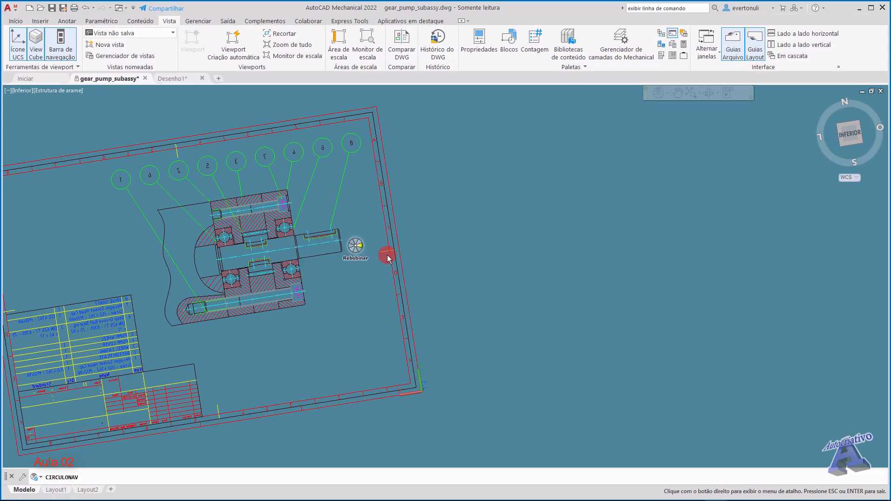
# Step: Display the full navigation wheel, switch to the 2D wheel, pan the tilted sheet with it, and exit the wheel
pyautogui.click(668, 93)
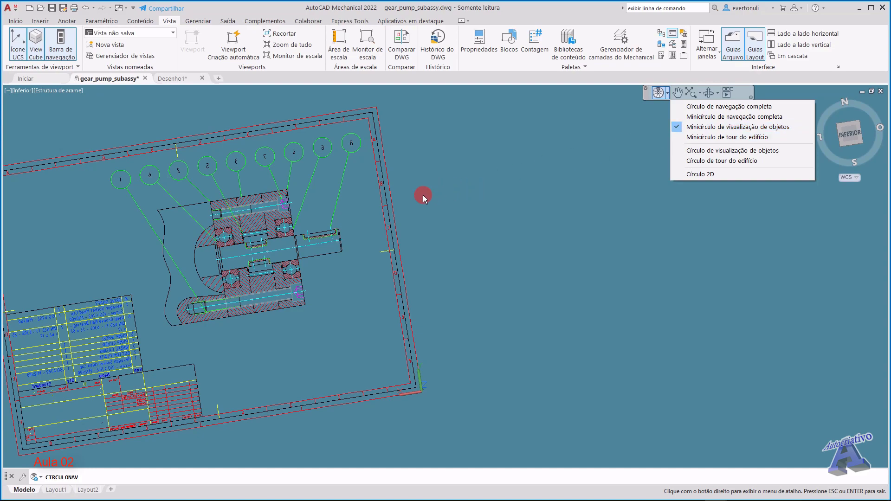
pyautogui.click(727, 106)
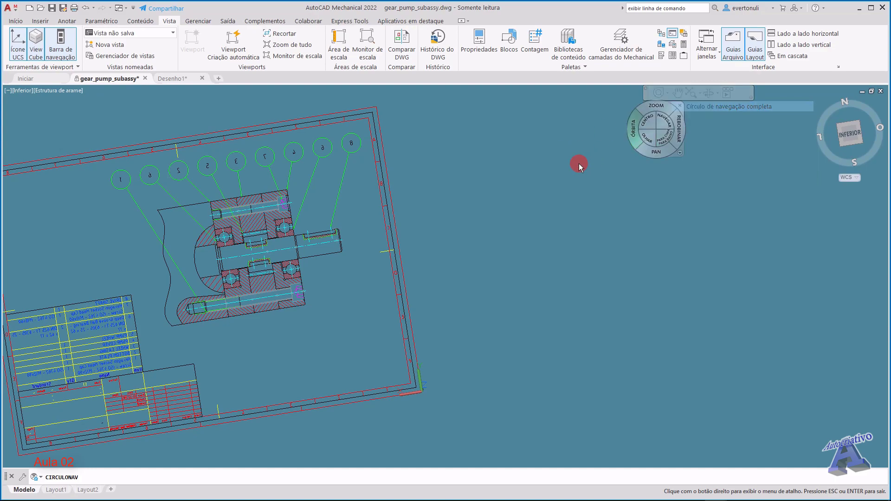
pyautogui.click(668, 93)
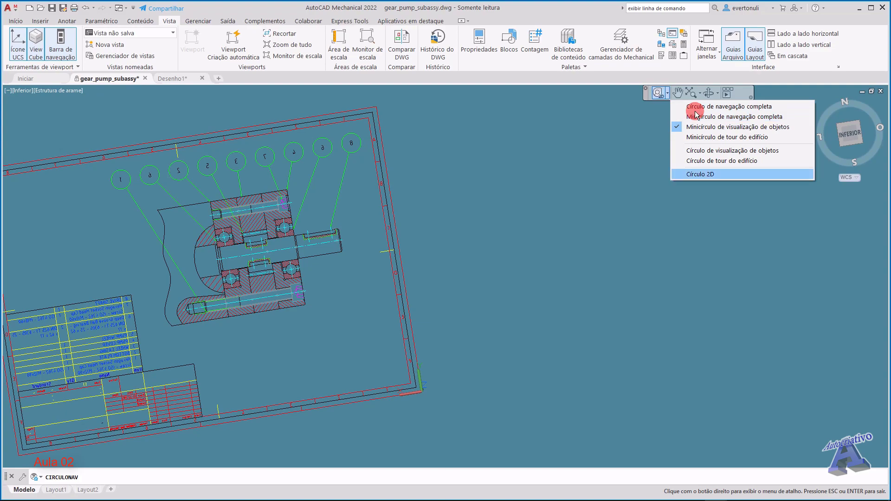
pyautogui.click(700, 175)
pyautogui.click(703, 176)
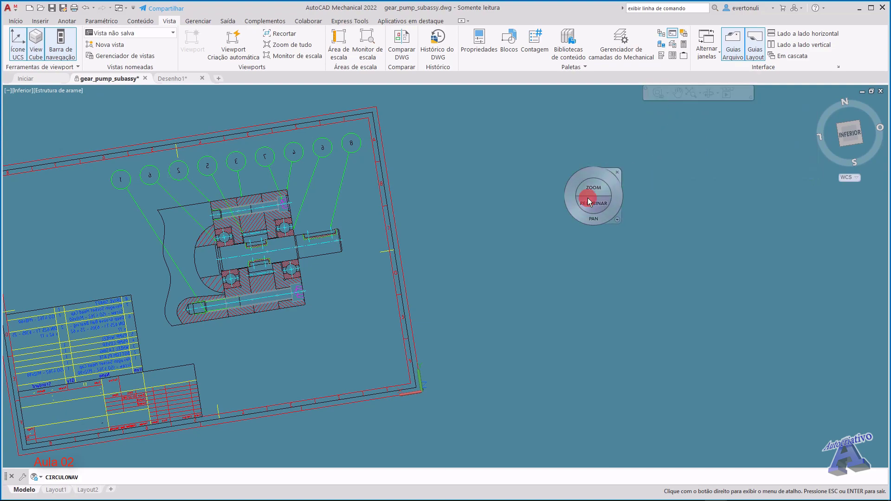
pyautogui.moveTo(593, 174)
pyautogui.mouseDown()
pyautogui.moveTo(630, 153)
pyautogui.moveTo(640, 201)
pyautogui.mouseUp()
pyautogui.middleClick(728, 145)
pyautogui.middleClick(648, 191)
pyautogui.press('Escape')
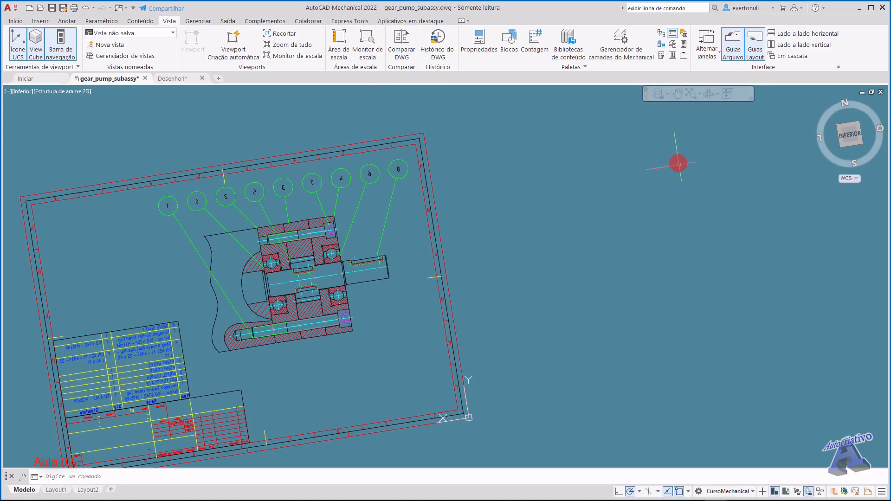
# Step: Reopen the 2D wheel, pan the tilted sheet, and rewind the view history to the upright bottom view
pyautogui.click(667, 95)
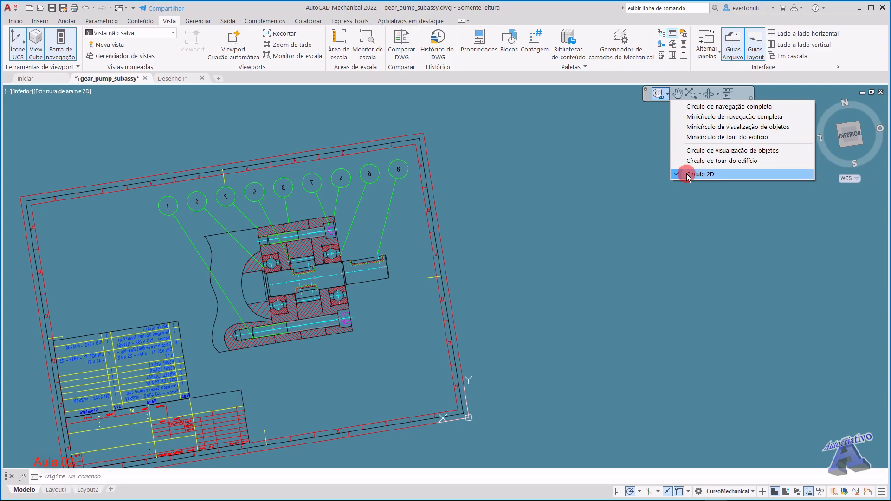
pyautogui.click(676, 174)
pyautogui.click(637, 196)
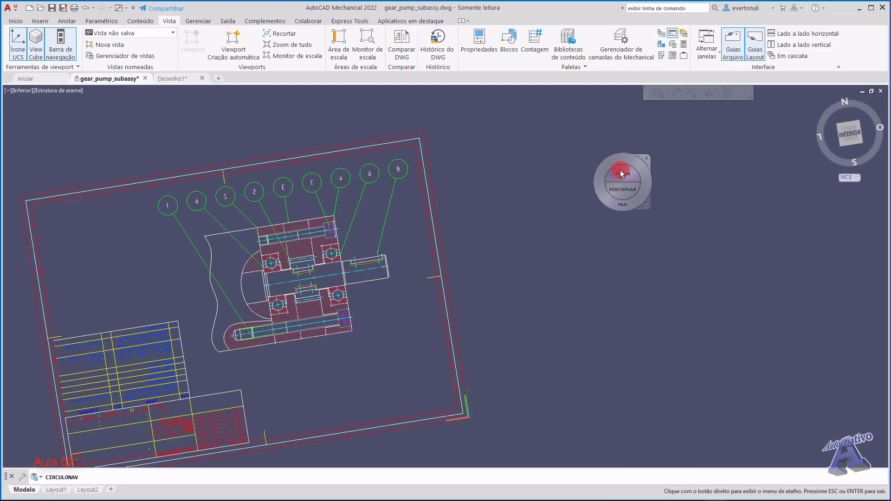
pyautogui.moveTo(622, 203)
pyautogui.mouseDown()
pyautogui.moveTo(549, 203)
pyautogui.moveTo(601, 201)
pyautogui.moveTo(590, 170)
pyautogui.moveTo(581, 181)
pyautogui.moveTo(567, 168)
pyautogui.moveTo(569, 188)
pyautogui.mouseUp()
pyautogui.click(572, 186)
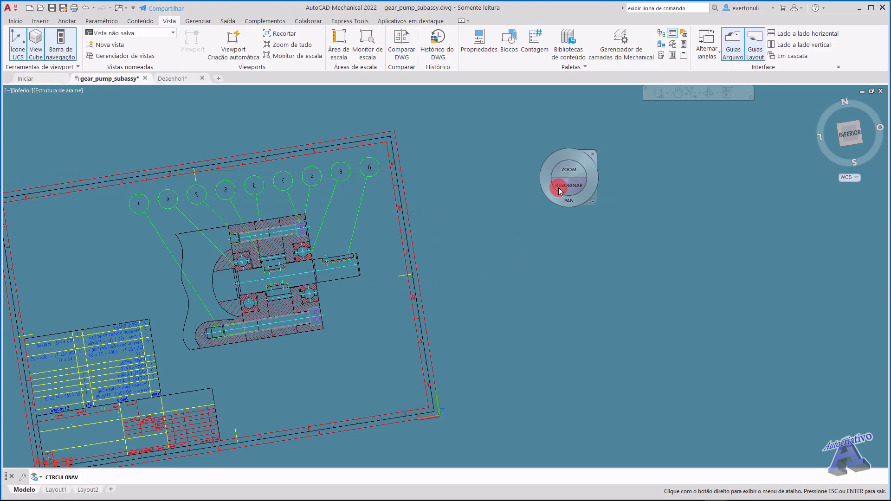
pyautogui.moveTo(547, 186)
pyautogui.mouseDown()
pyautogui.moveTo(155, 186)
pyautogui.moveTo(162, 185)
pyautogui.mouseUp()
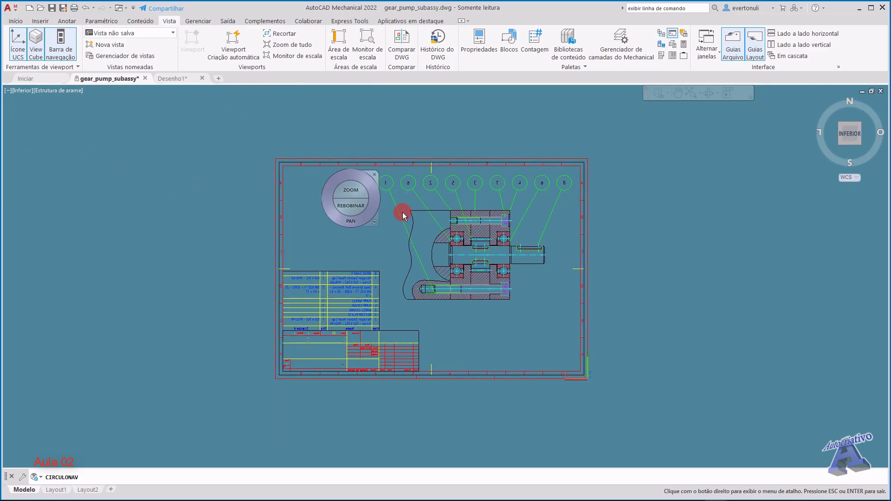
# Step: Zoom in slightly on the sheet with the 2D wheel, close the wheel, and pan the sheet to mid-screen
pyautogui.click(503, 227)
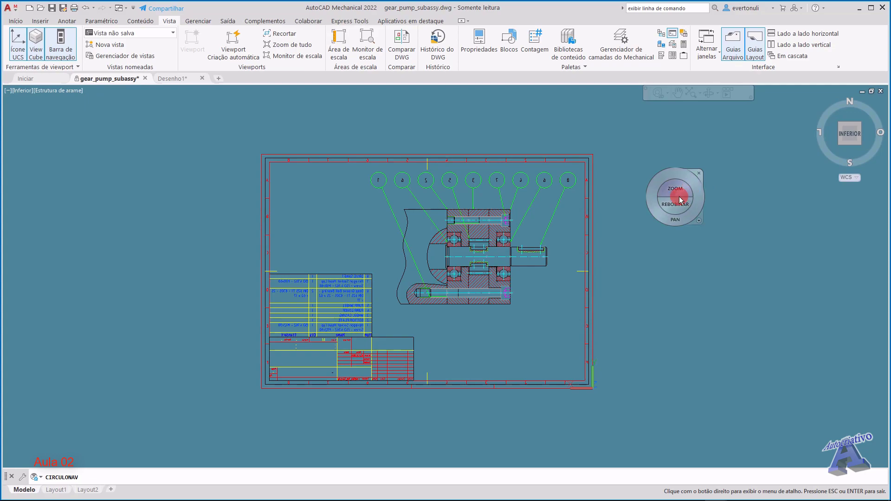
pyautogui.moveTo(692, 174); pyautogui.dragTo(652, 158)
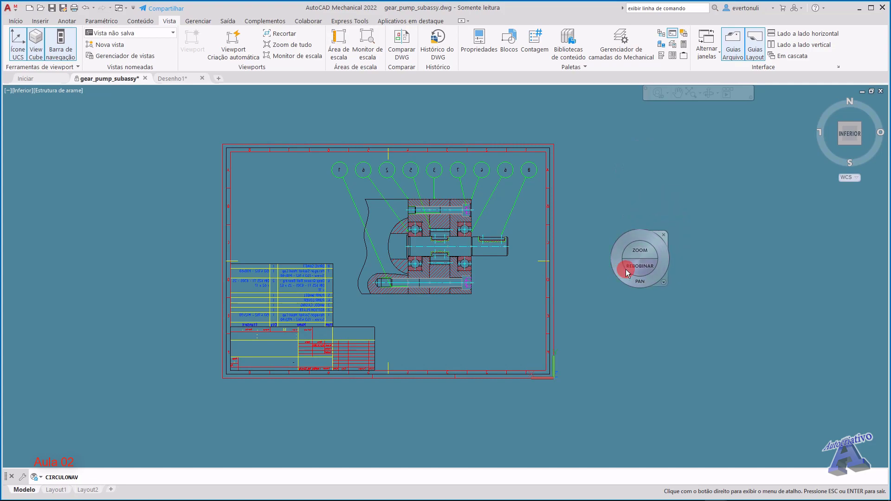
pyautogui.click(691, 208)
pyautogui.click(691, 212)
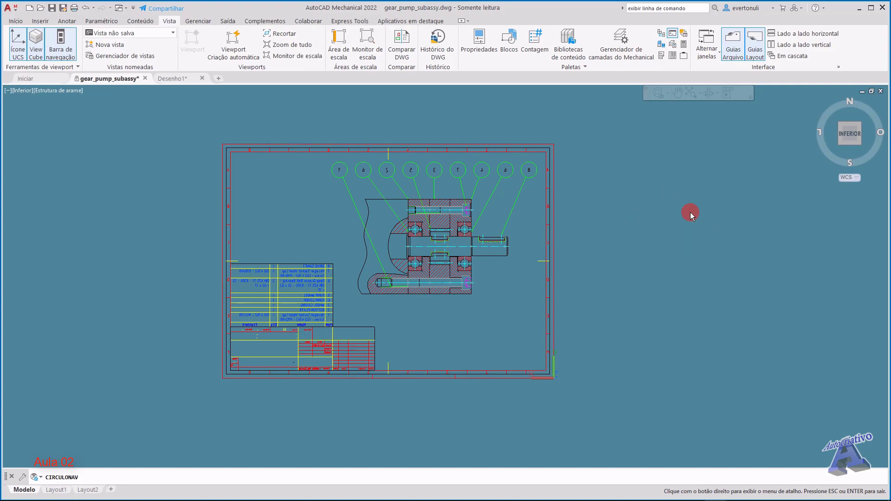
pyautogui.moveTo(467, 247); pyautogui.dragTo(534, 251, button='middle')
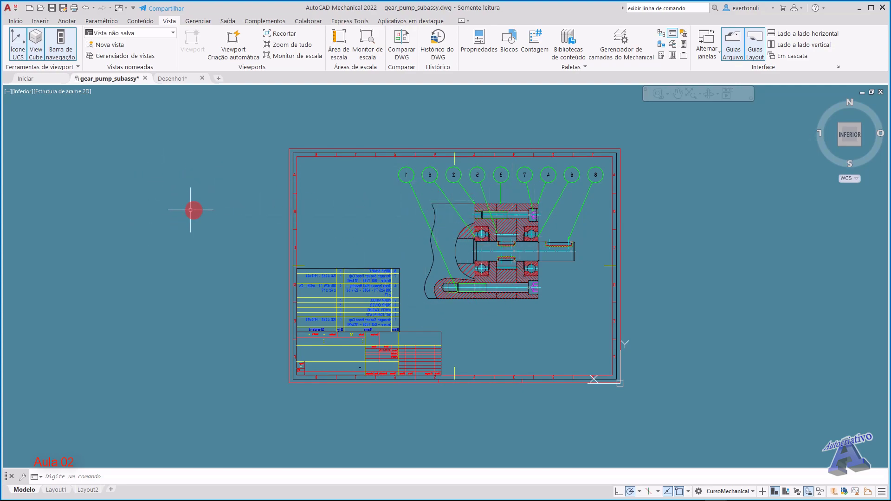
# Step: Start saving the drawing under a new name and create a folder Tema02 in Documents > Autocriativo AutoCad Mechanical 2022 > 1. Arquivos das Aulas
pyautogui.click(8, 12)
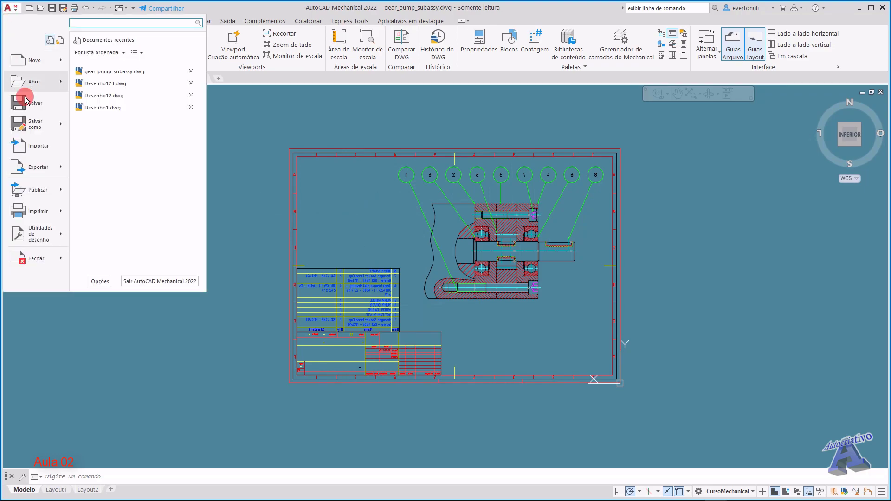
pyautogui.click(35, 125)
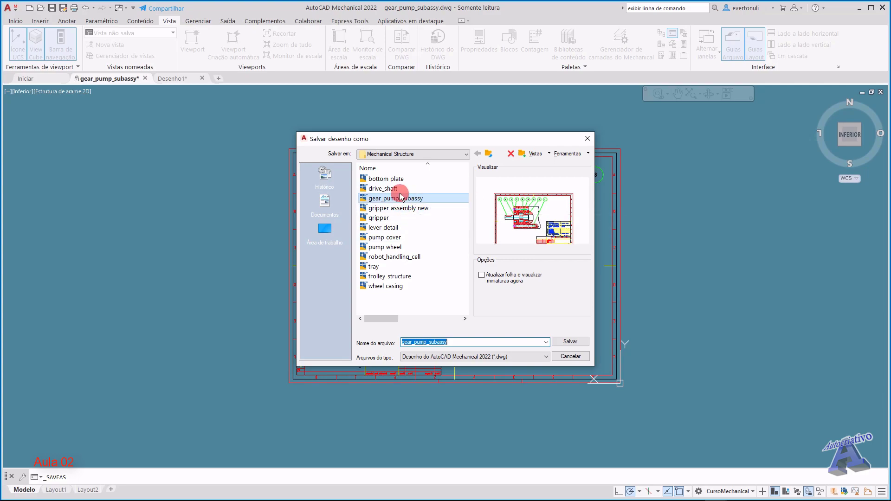
pyautogui.click(325, 202)
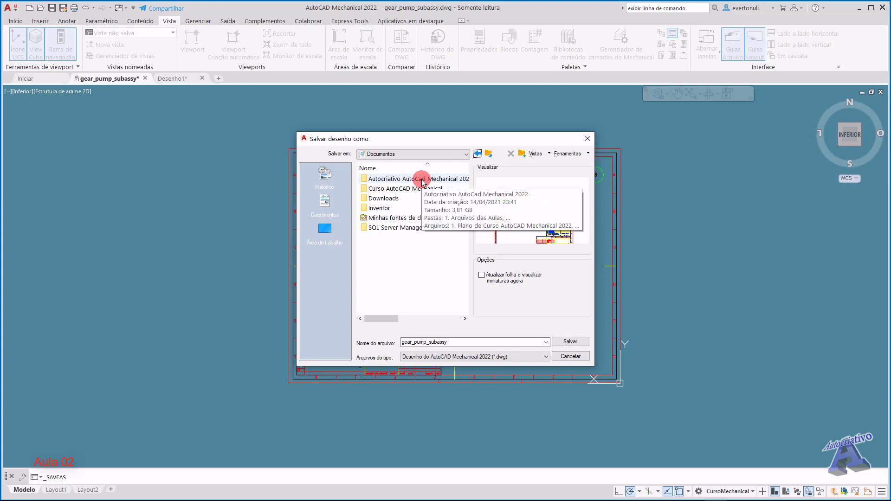
pyautogui.doubleClick(420, 180)
pyautogui.doubleClick(420, 180)
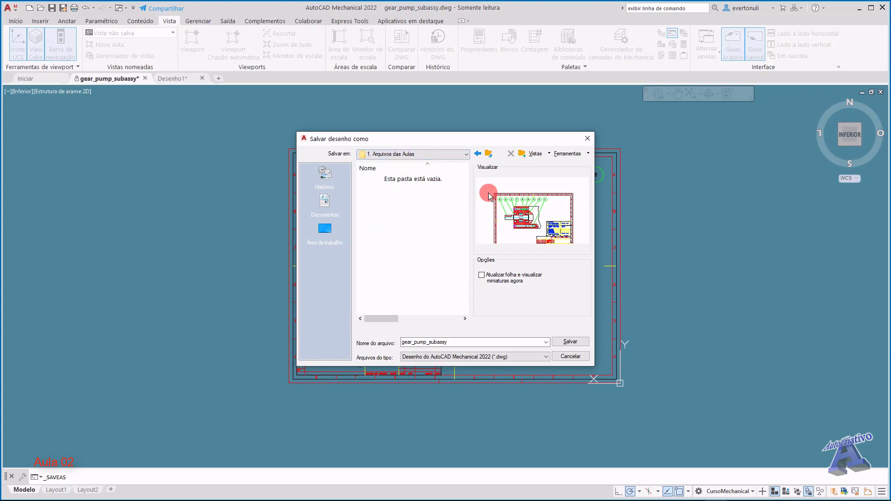
pyautogui.click(522, 153)
pyautogui.write('Tema02')
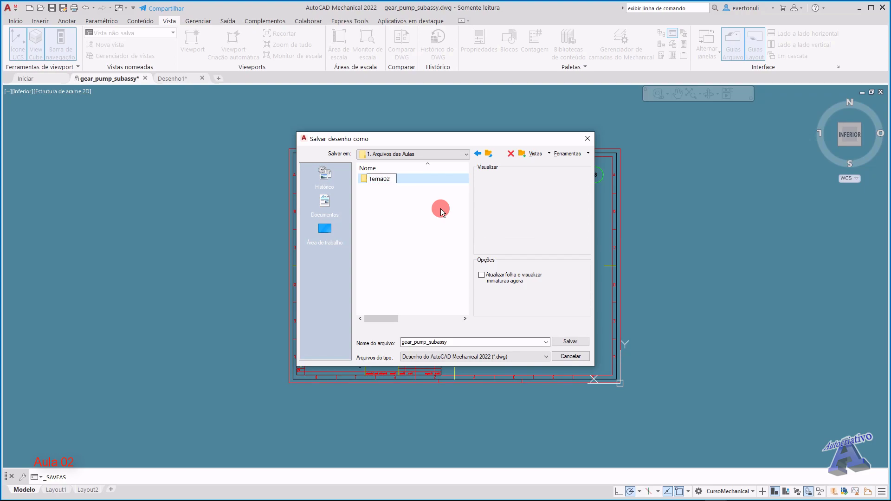
# Step: Name the drawing Gear_pump_subassy and save it in the Tema02 folder in AutoCAD Mechanical 2022 format
pyautogui.click(455, 342)
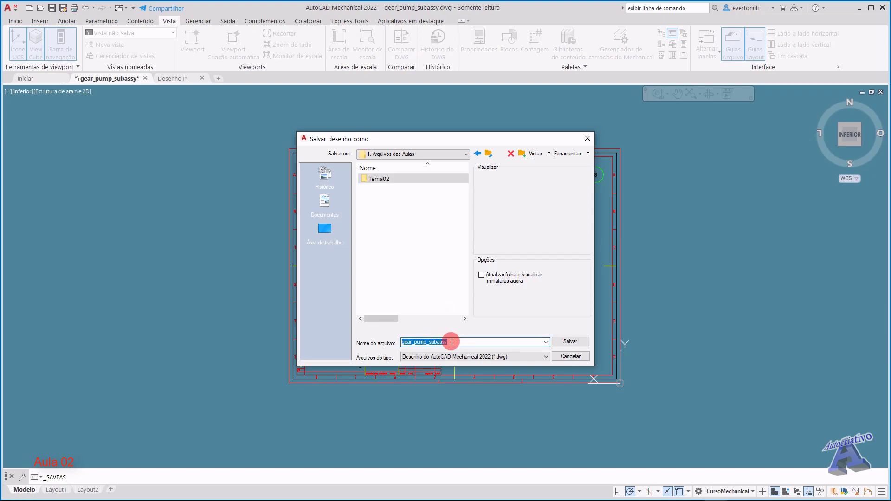
pyautogui.press('Home')
pyautogui.press('Delete')
pyautogui.write('G')
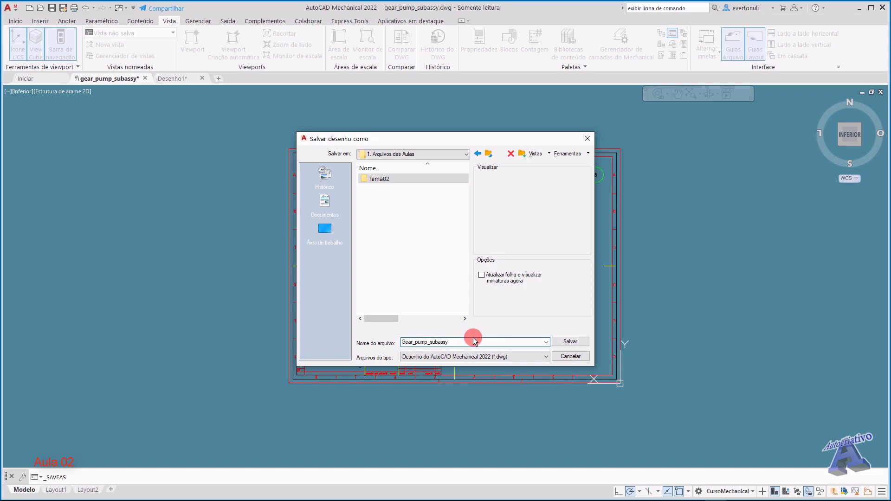
pyautogui.doubleClick(386, 181)
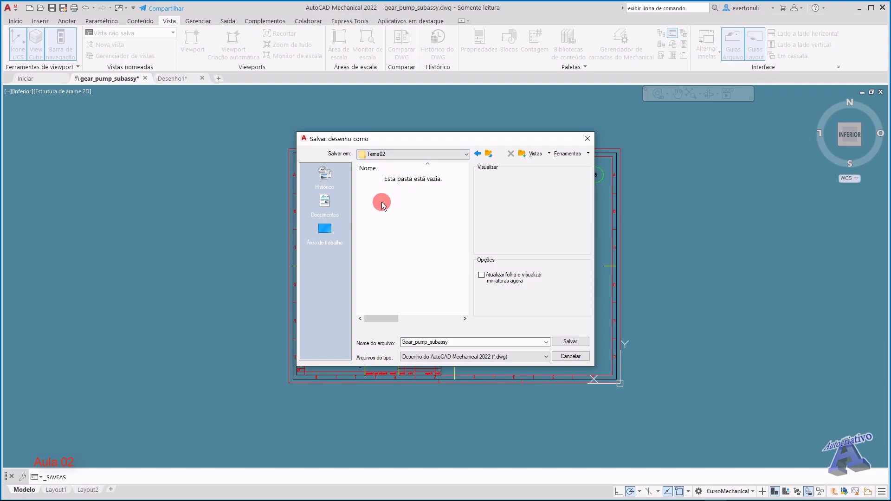
pyautogui.click(566, 342)
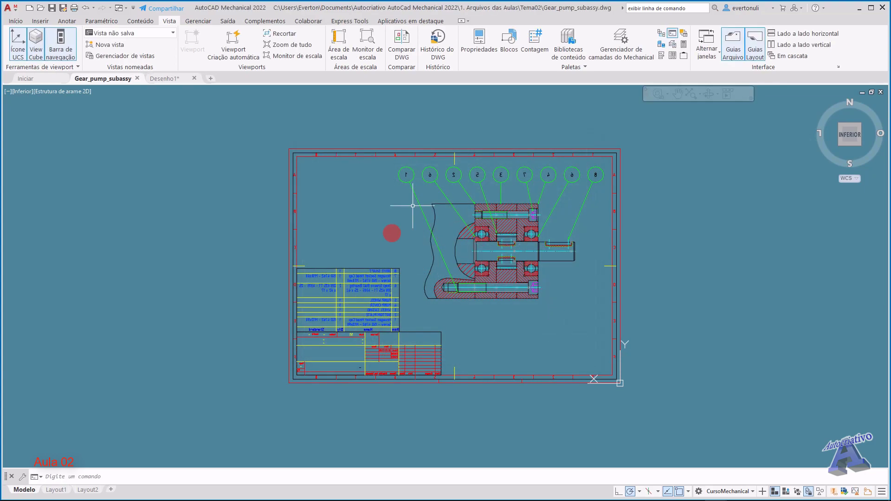